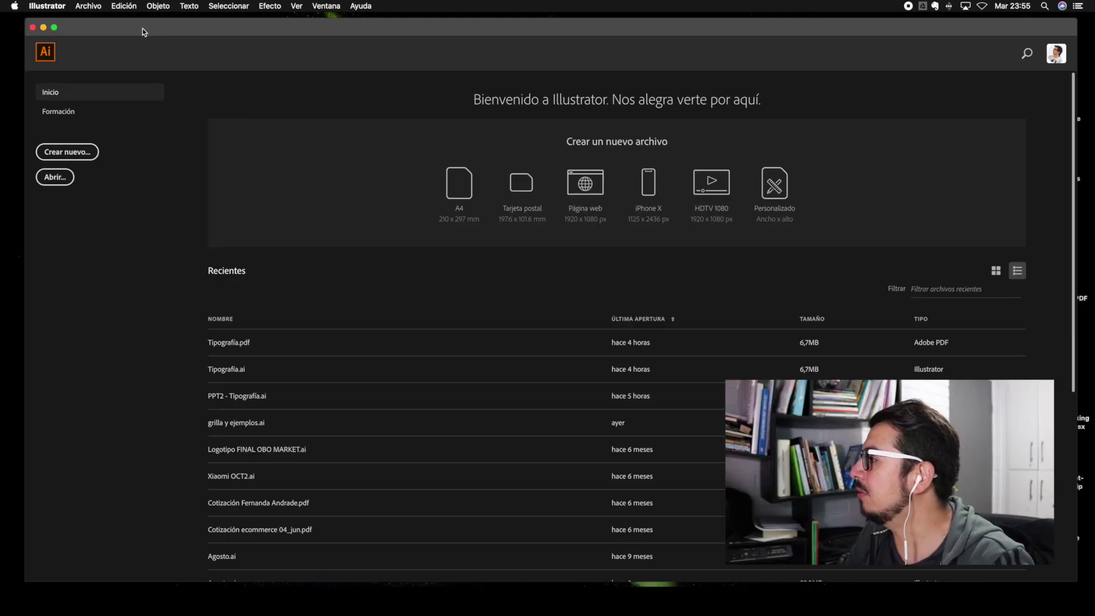
{"action": "left_click_drag", "start_coordinate": [144, 33], "coordinate": [148, 33]}
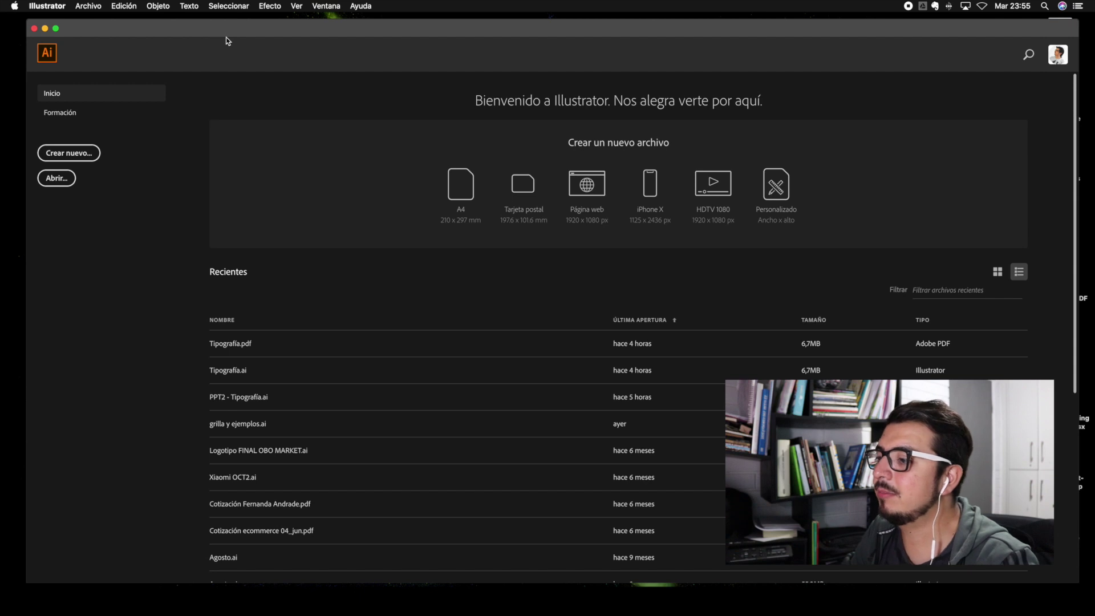
{"action": "scroll", "coordinate": [237, 124], "scroll_direction": "down", "scroll_amount": 1}
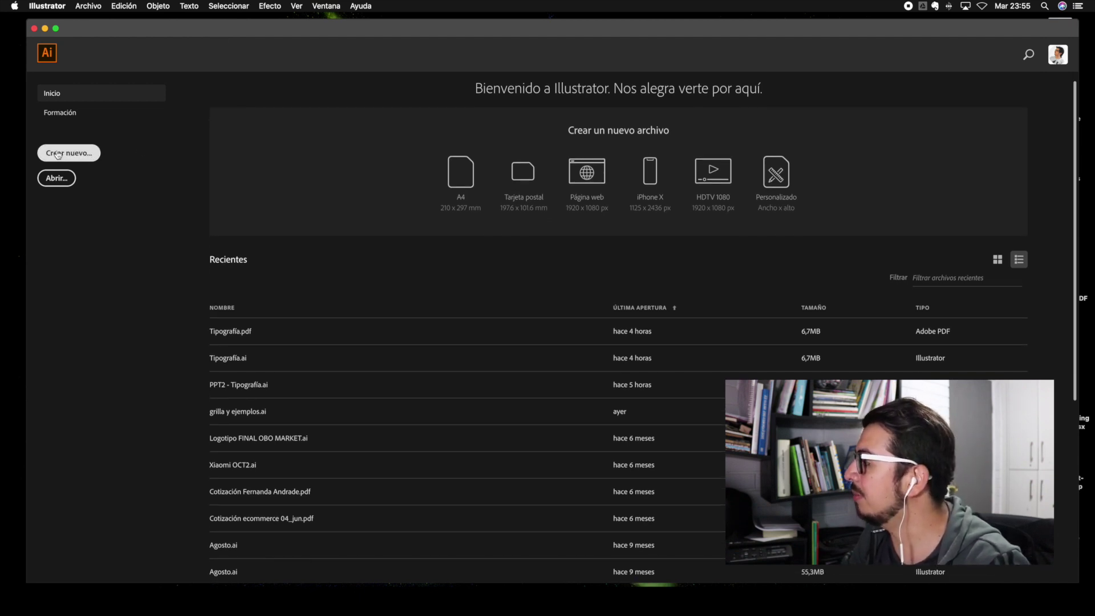
{"action": "left_click", "coordinate": [90, 7]}
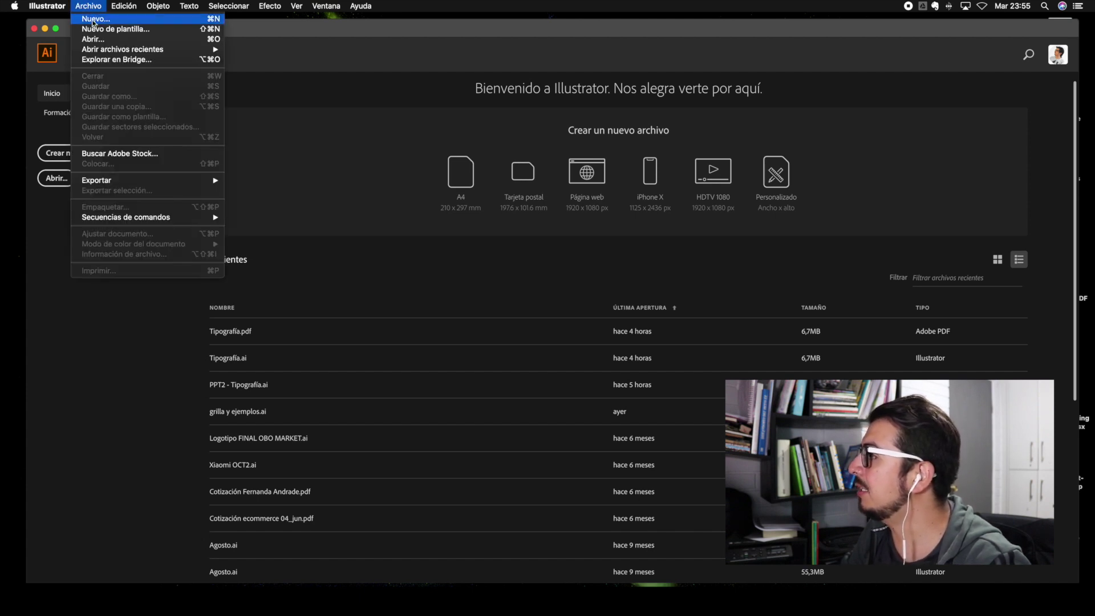
{"action": "left_click", "coordinate": [401, 141]}
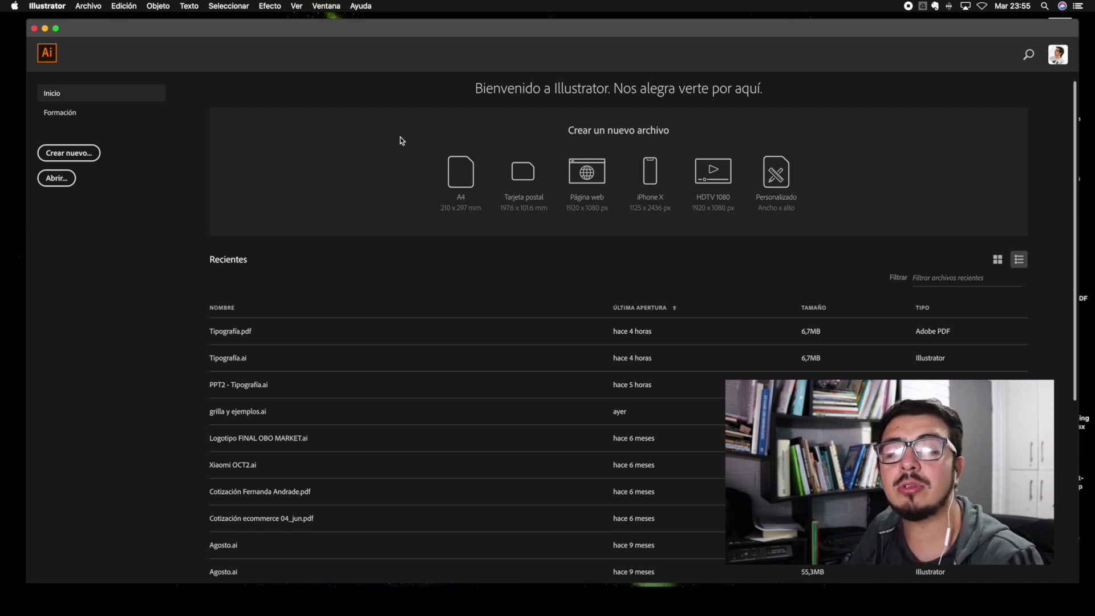
Open the new document setup and move its dialog clear of the area behind it
{"action": "key", "text": "super+n"}
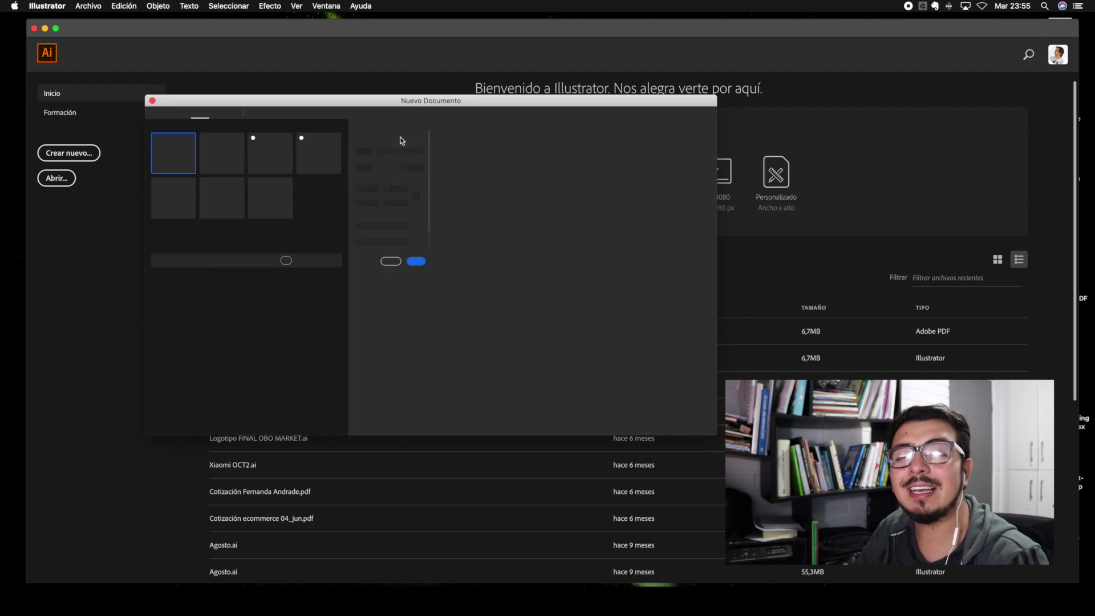
{"action": "mouse_move", "coordinate": [427, 106]}
{"action": "left_mouse_down"}
{"action": "mouse_move", "coordinate": [400, 101]}
{"action": "mouse_move", "coordinate": [435, 102]}
{"action": "left_mouse_up"}
{"action": "left_click_drag", "start_coordinate": [613, 102], "coordinate": [617, 99]}
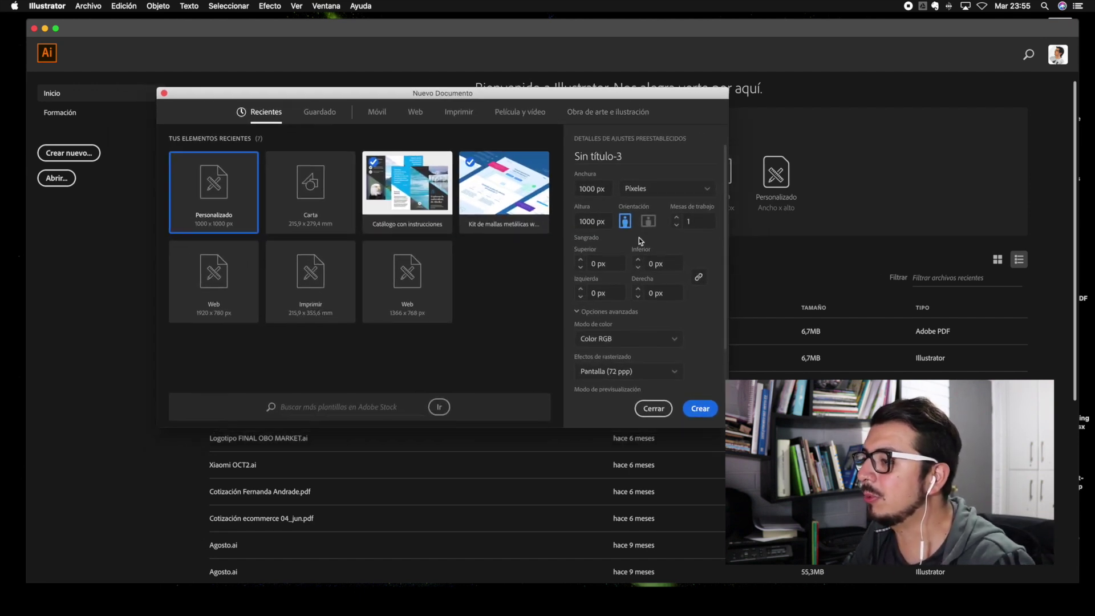
{"action": "left_click_drag", "start_coordinate": [339, 97], "coordinate": [437, 80]}
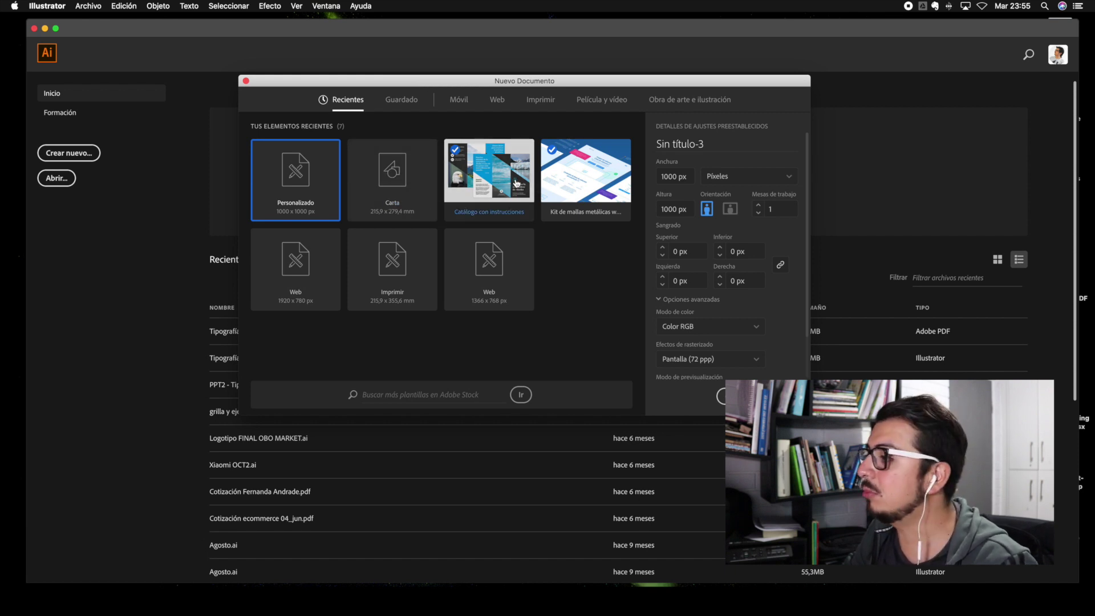
Browse the saved, mobile, print and film preset categories, and choose the Web category for the new document
{"action": "left_click", "coordinate": [401, 100]}
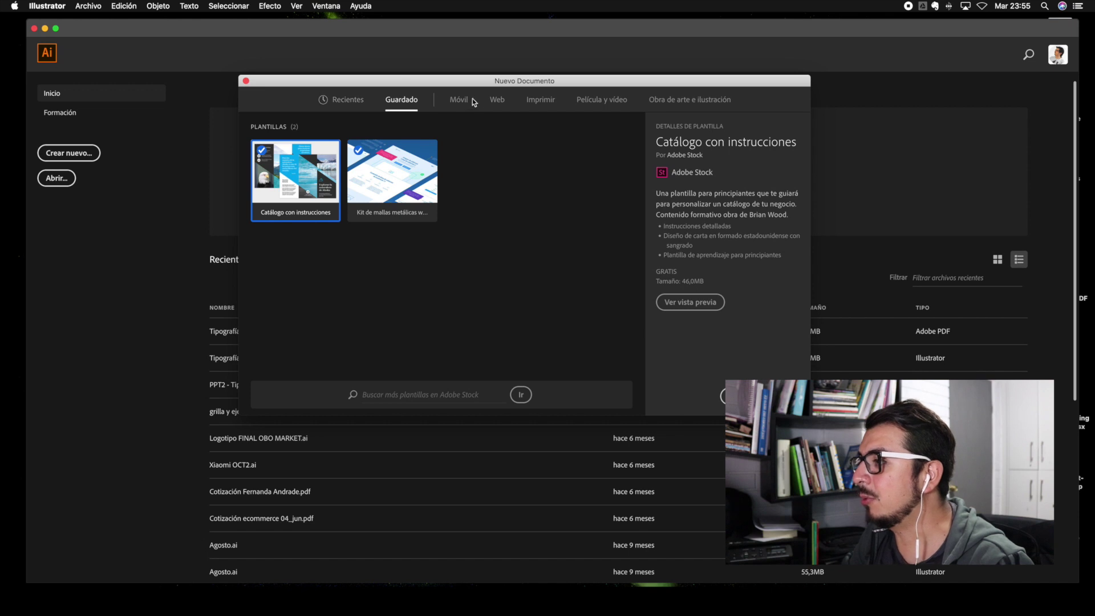
{"action": "left_click", "coordinate": [472, 102]}
{"action": "left_click_drag", "start_coordinate": [493, 87], "coordinate": [478, 84]}
{"action": "left_click", "coordinate": [483, 100]}
{"action": "left_click", "coordinate": [529, 101]}
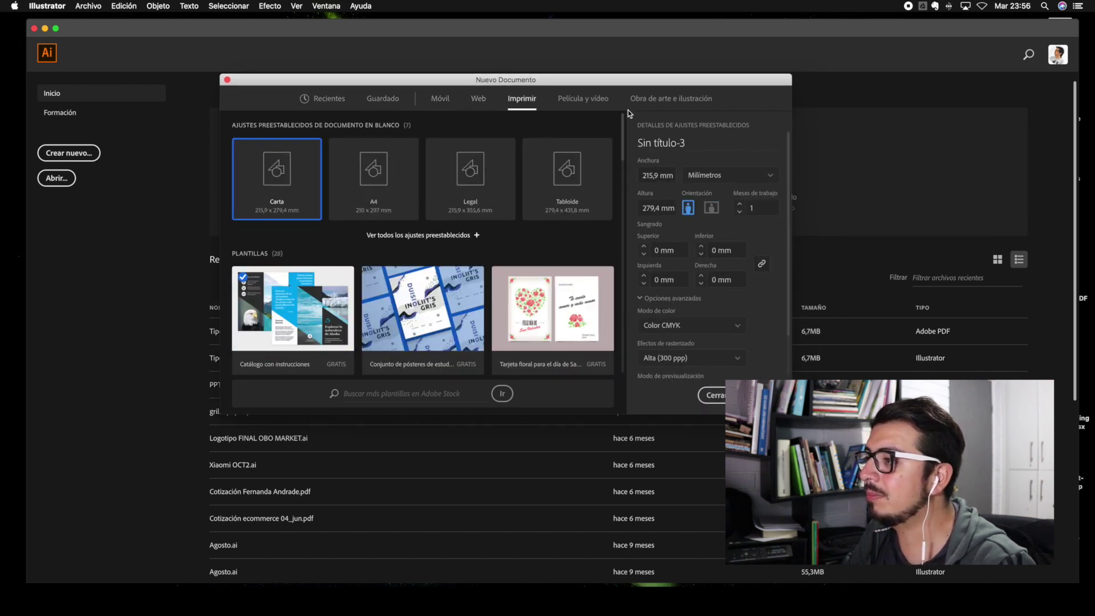
{"action": "left_click", "coordinate": [594, 101]}
{"action": "left_click", "coordinate": [479, 100]}
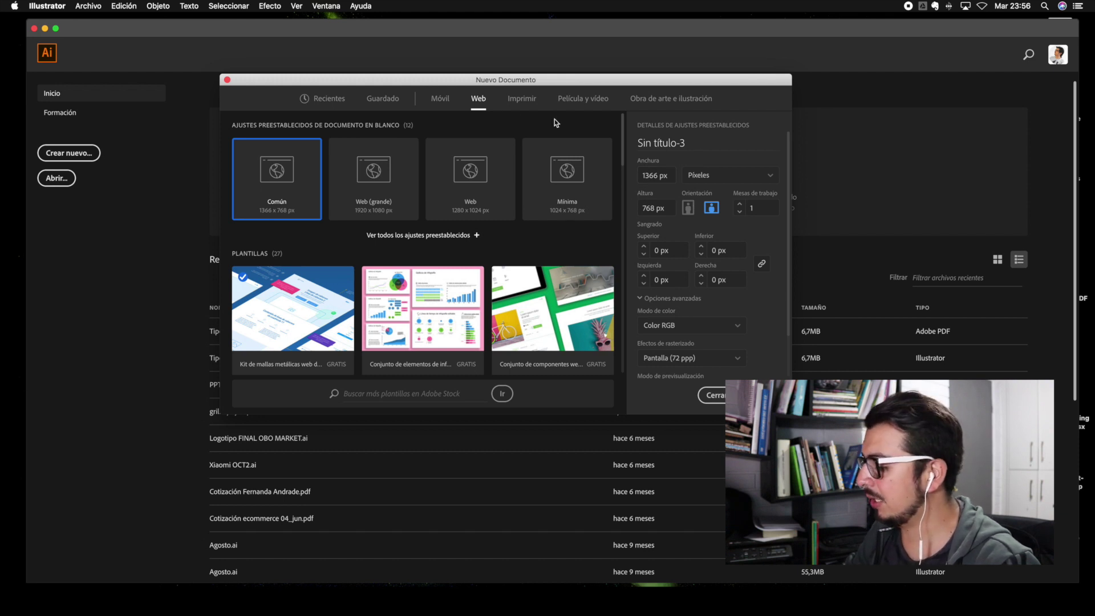
Name the new document Grilla and set both its width and height to 1000 px
{"action": "triple_click", "coordinate": [690, 144]}
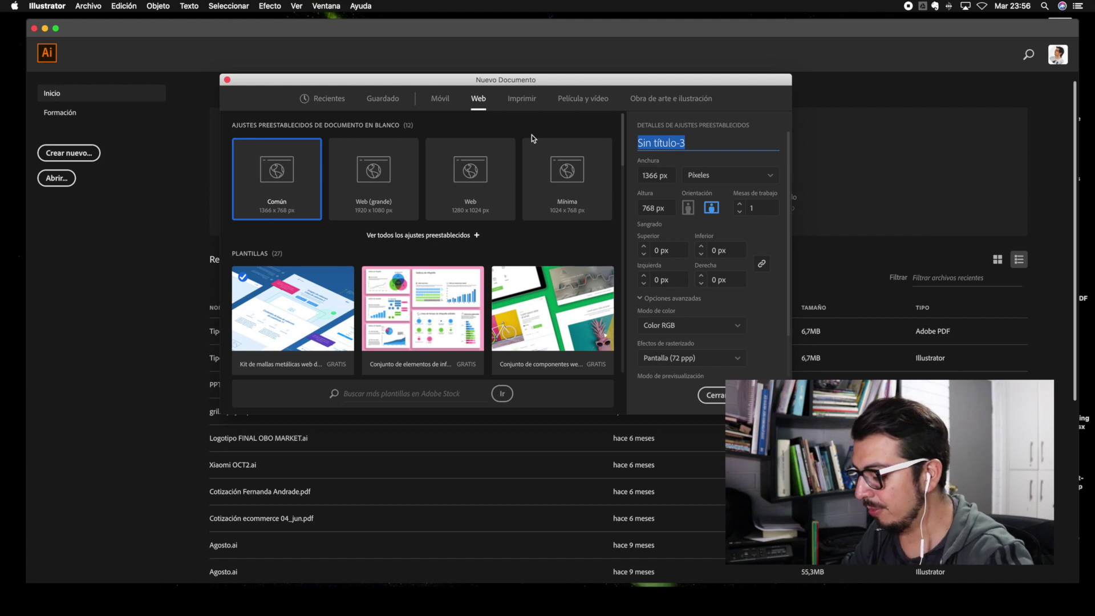
{"action": "type", "text": "Grilla"}
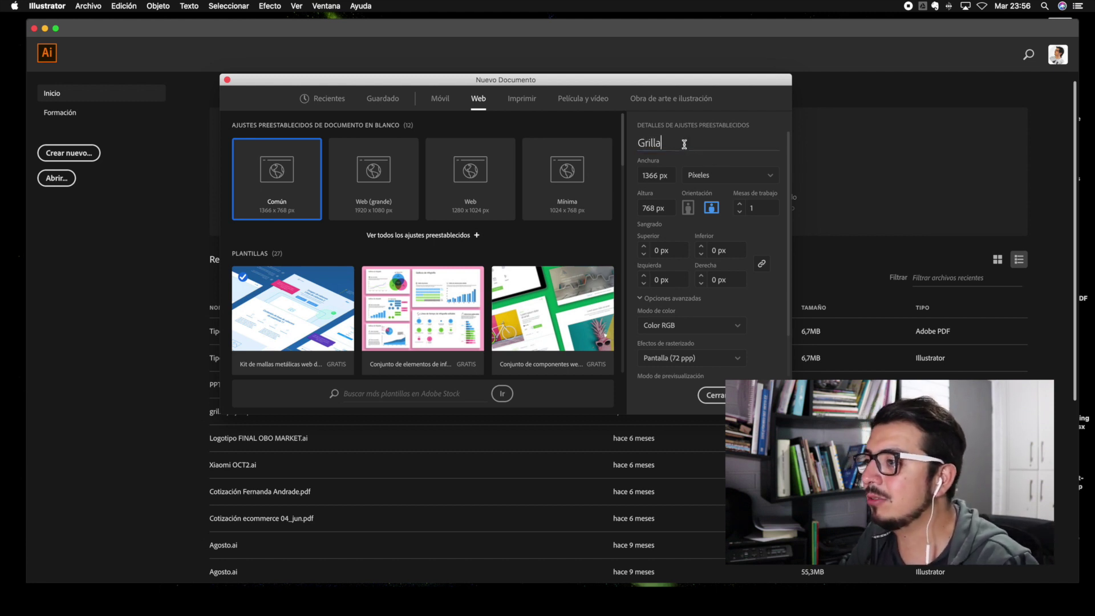
{"action": "left_click", "coordinate": [655, 174]}
{"action": "type", "text": "1000"}
{"action": "key", "text": "Tab"}
{"action": "type", "text": "19"}
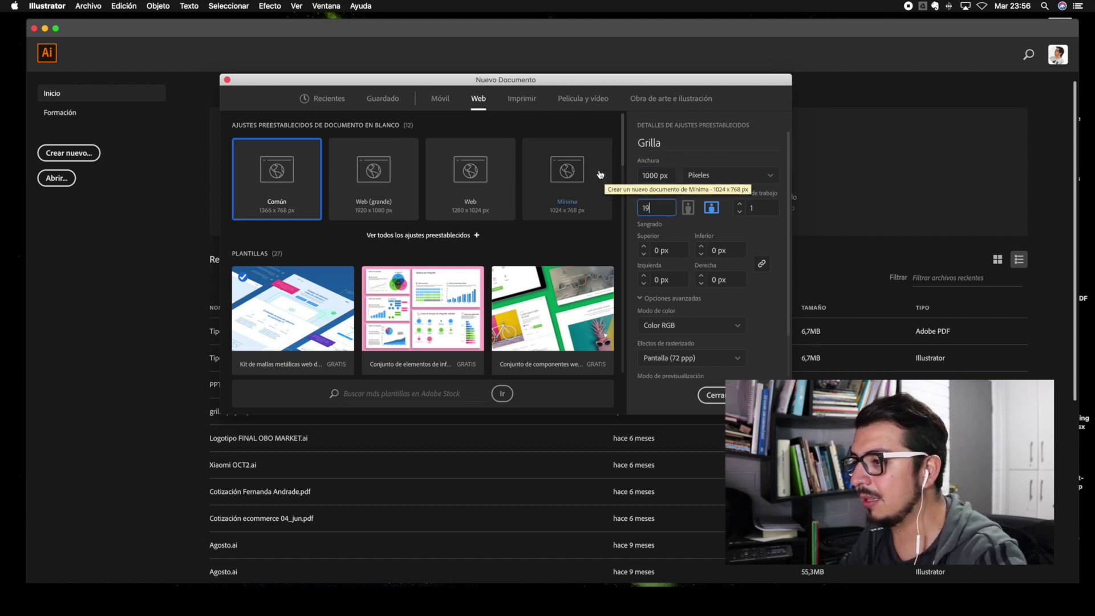
{"action": "type", "text": "000"}
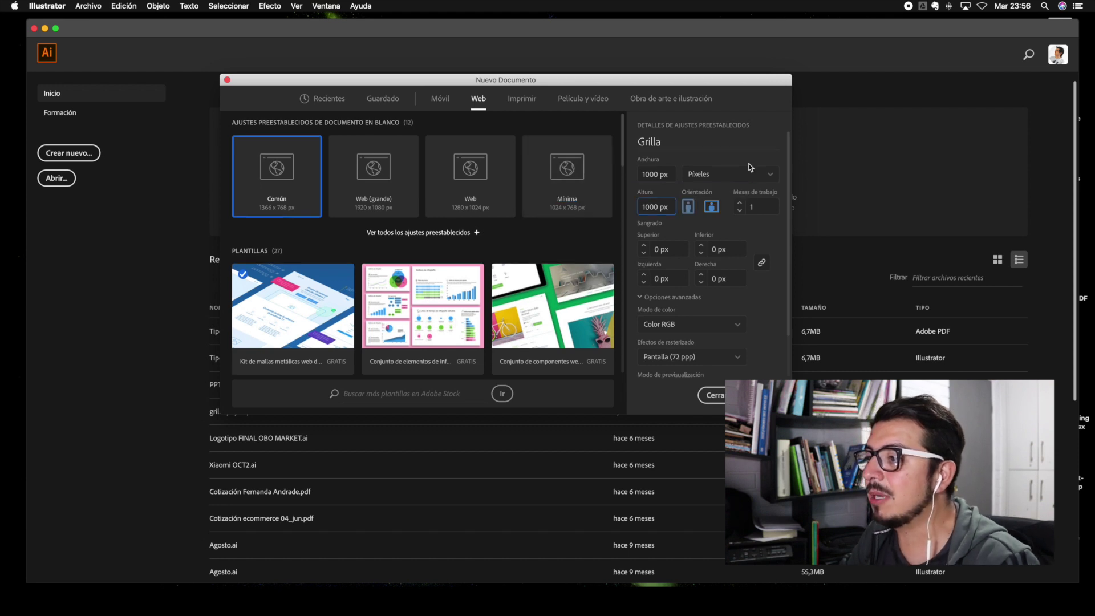
Check the unit and raster effect options, keep Píxeles and Pantalla (72 ppp), and create the document
{"action": "left_click", "coordinate": [732, 175]}
{"action": "scroll", "coordinate": [736, 199], "scroll_direction": "down", "scroll_amount": 3}
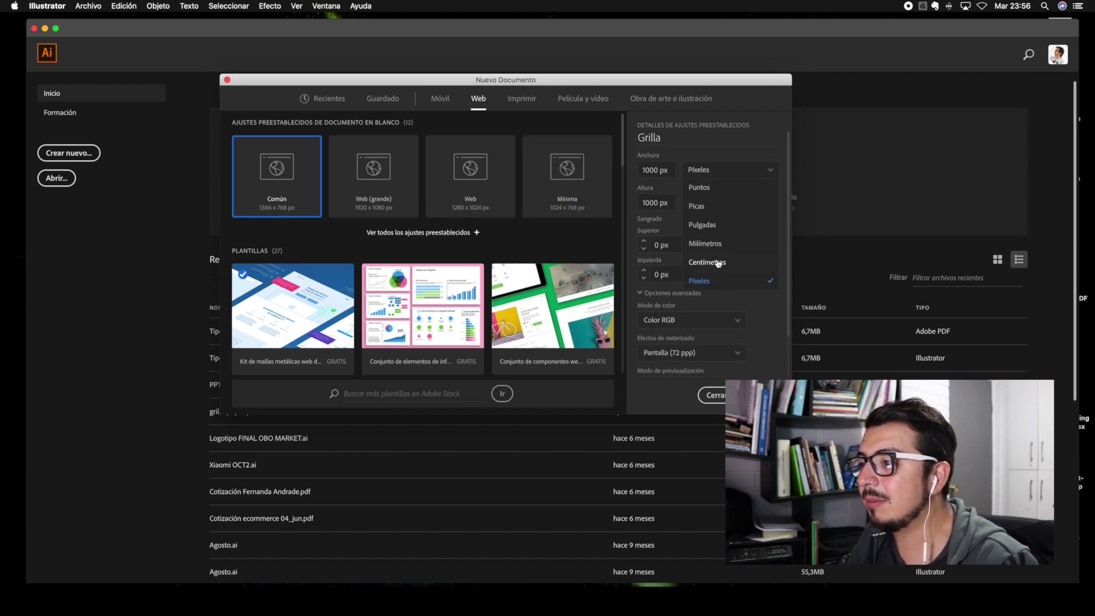
{"action": "scroll", "coordinate": [739, 208], "scroll_direction": "up", "scroll_amount": 3}
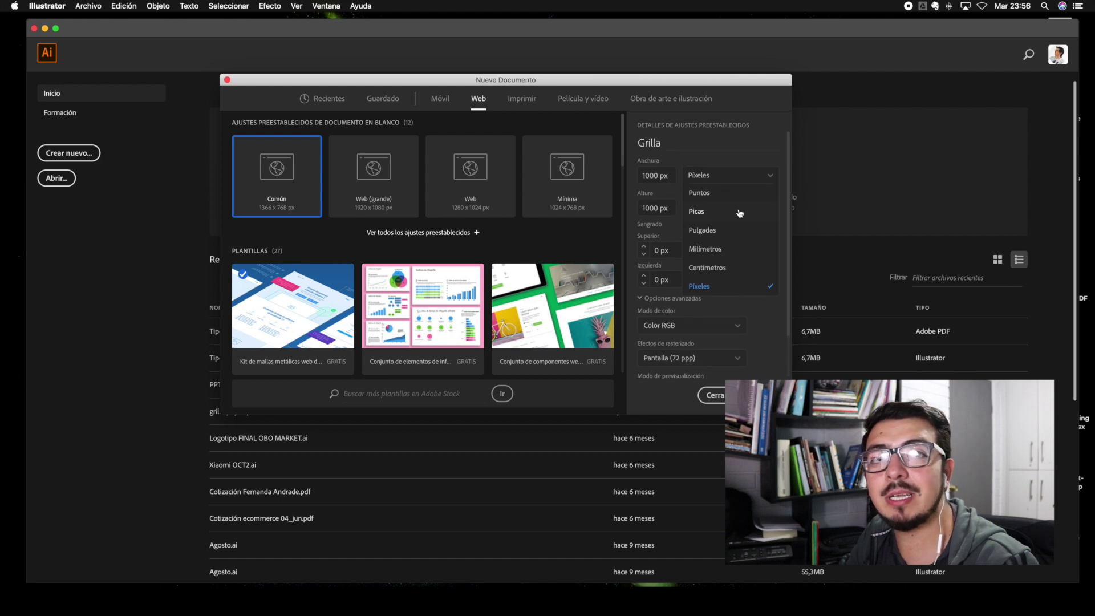
{"action": "left_click", "coordinate": [724, 159]}
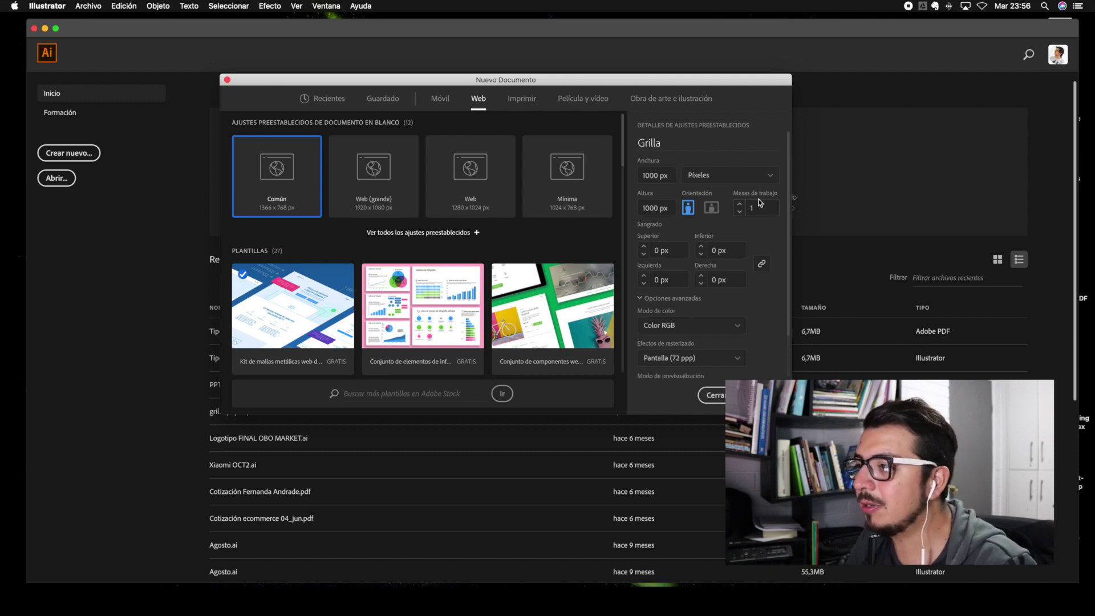
{"action": "scroll", "coordinate": [761, 216], "scroll_direction": "down", "scroll_amount": 3}
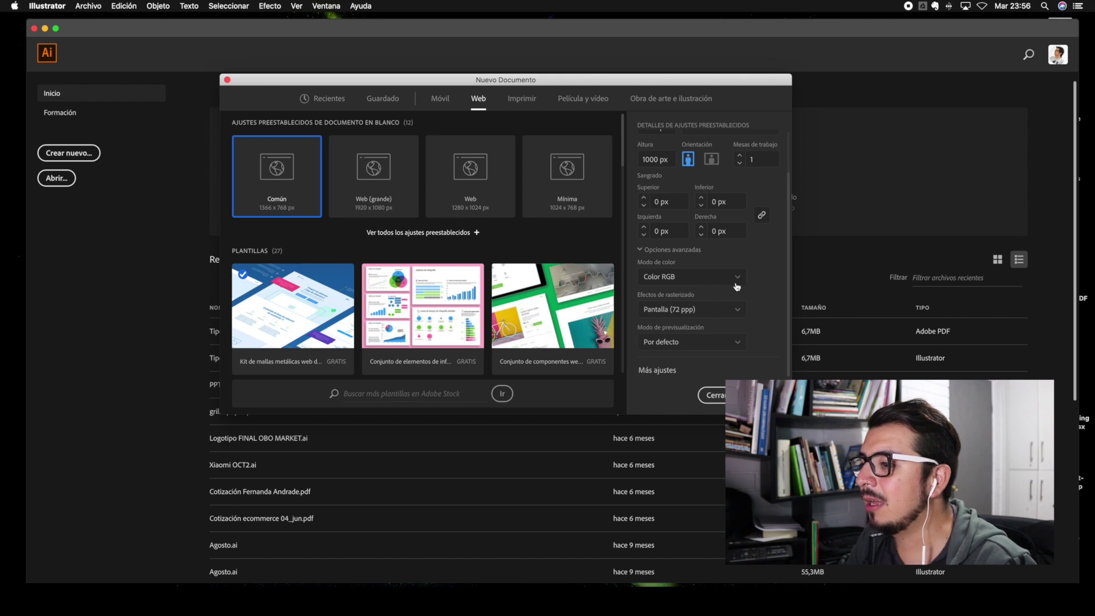
{"action": "left_click", "coordinate": [710, 311]}
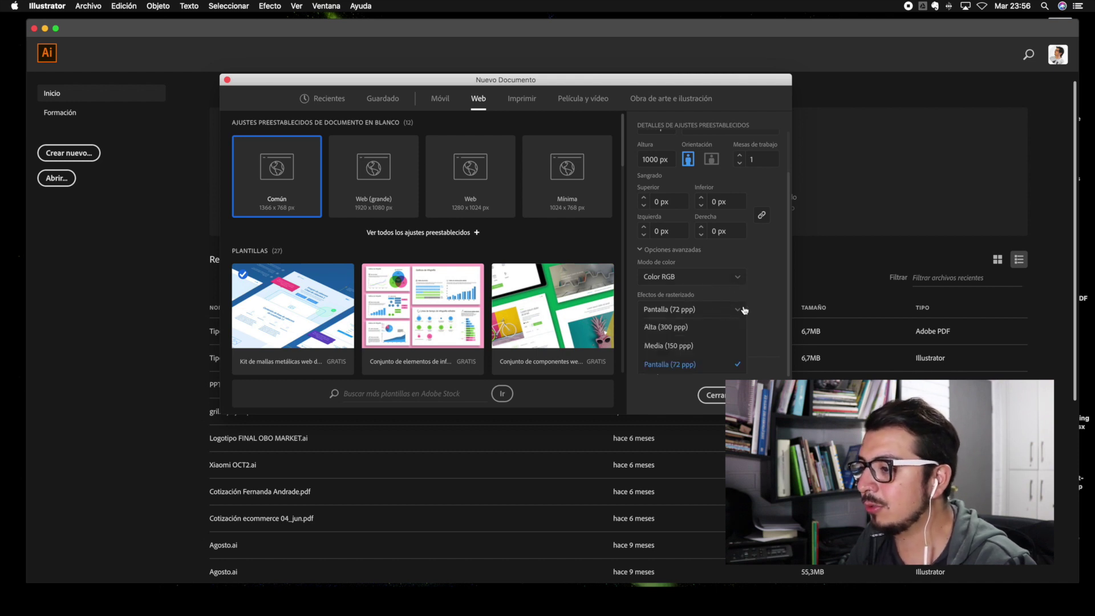
{"action": "left_click", "coordinate": [746, 303]}
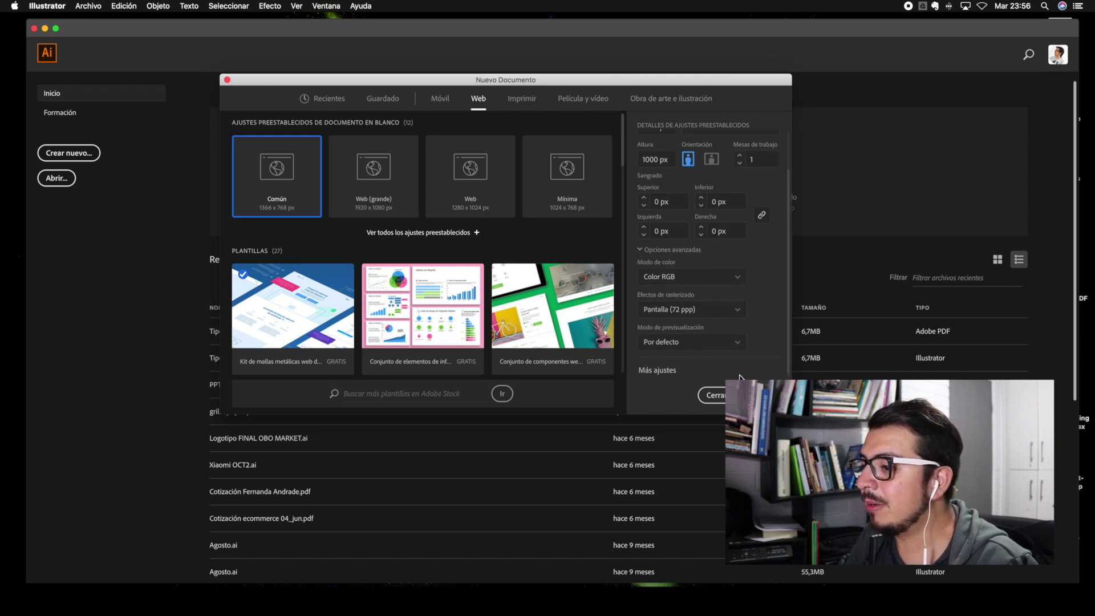
{"action": "key", "text": "Escape"}
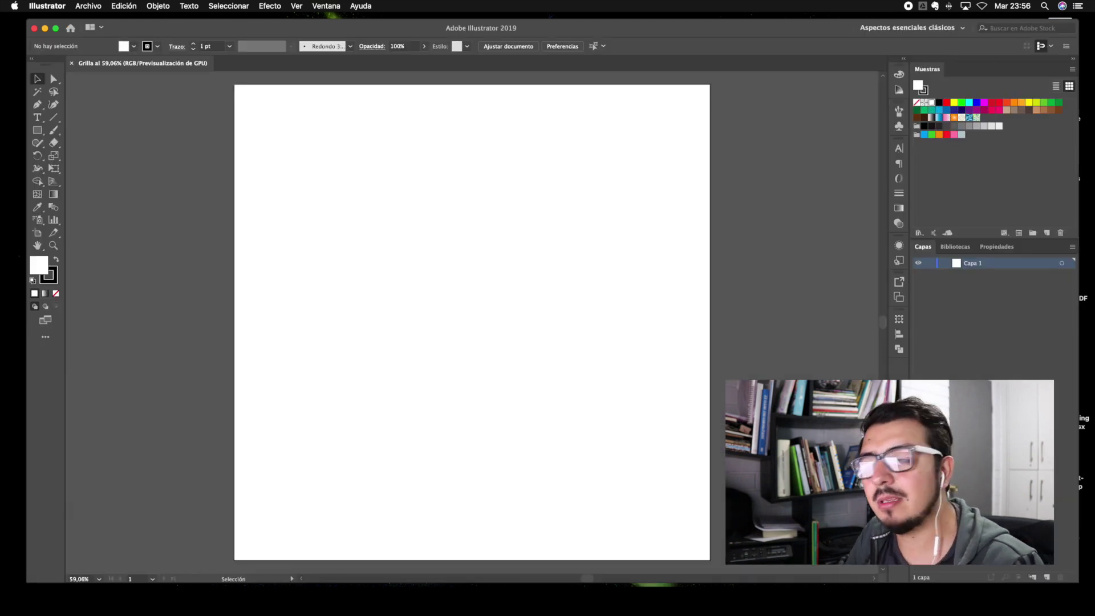
{"action": "key", "text": "z"}
{"action": "left_click_drag", "start_coordinate": [628, 346], "coordinate": [593, 316]}
{"action": "left_click_drag", "start_coordinate": [475, 358], "coordinate": [493, 370]}
{"action": "scroll", "coordinate": [525, 328], "scroll_direction": "left", "scroll_amount": 2}
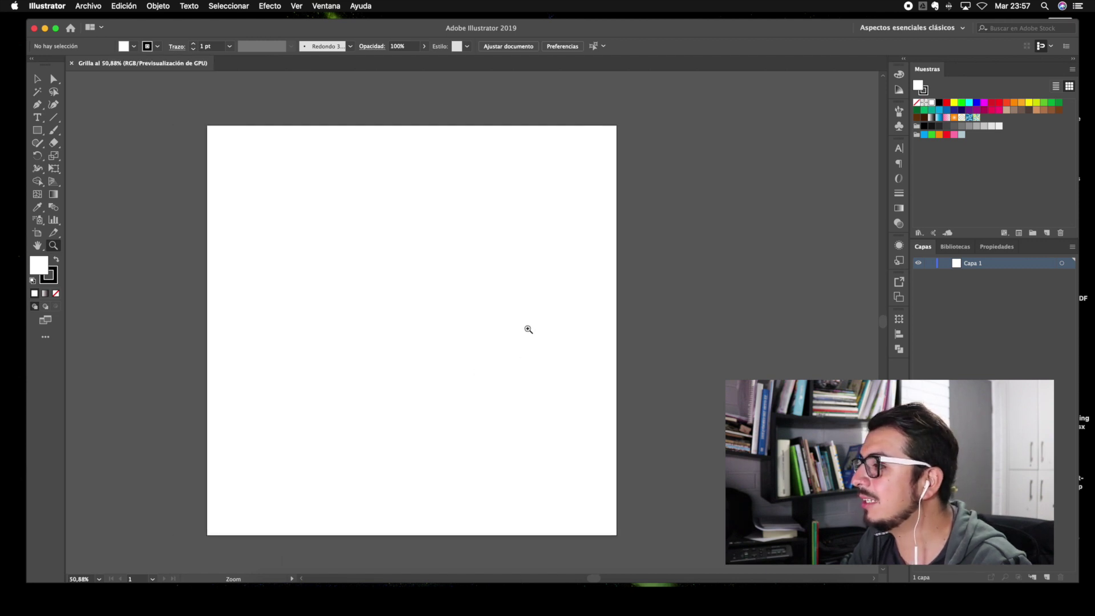
{"action": "scroll", "coordinate": [587, 318], "scroll_direction": "right", "scroll_amount": 2}
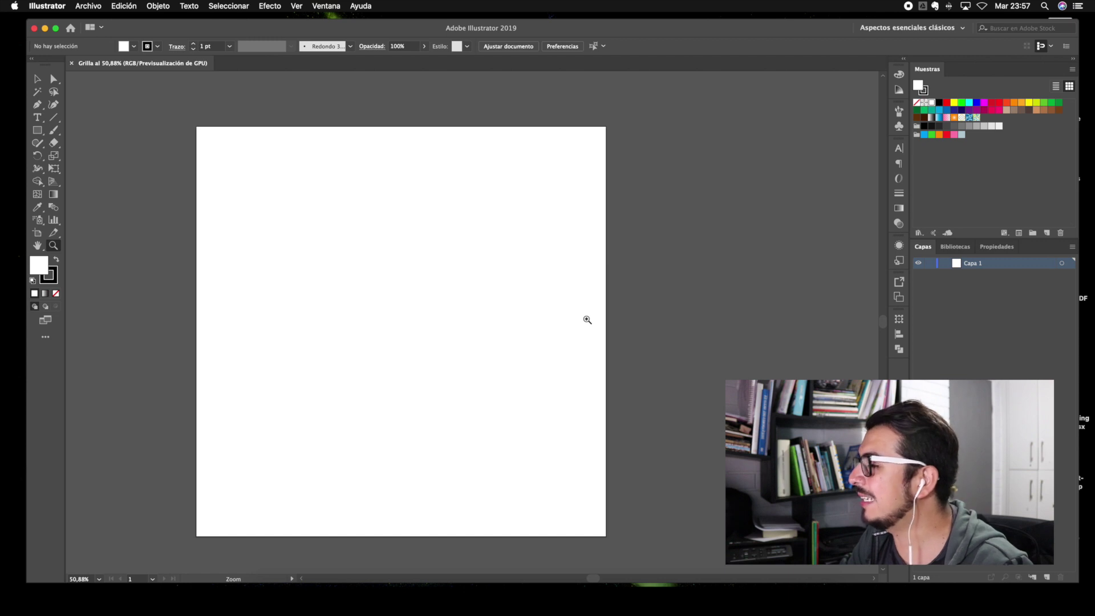
{"action": "scroll", "coordinate": [440, 286], "scroll_direction": "right", "scroll_amount": 3}
{"action": "scroll", "coordinate": [440, 286], "scroll_direction": "left", "scroll_amount": 4}
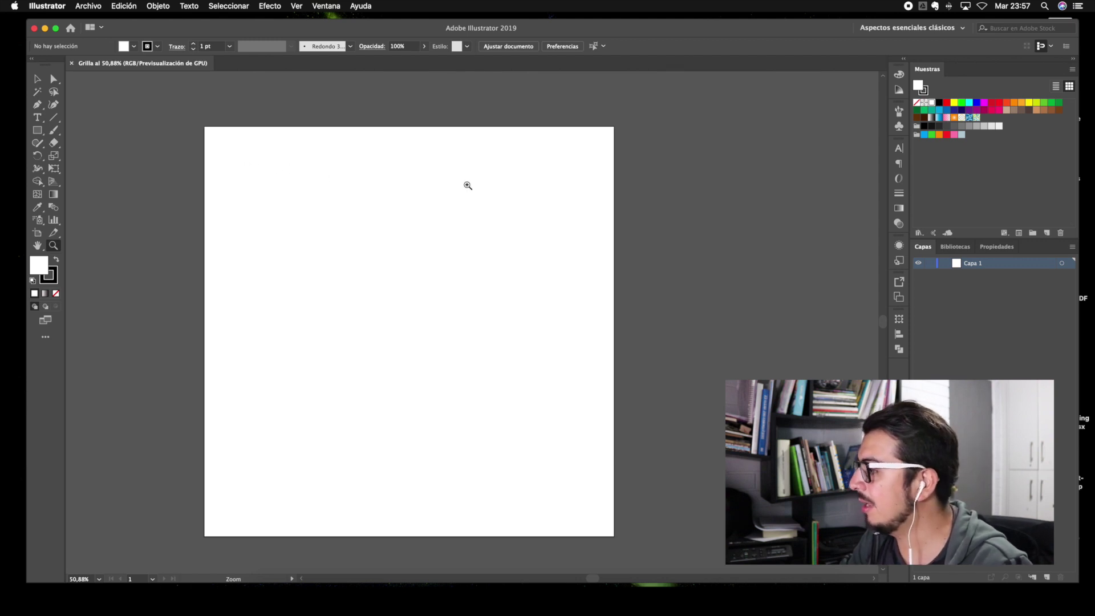
Show the rulers around the artboard, toggling them off and on
{"action": "key", "text": "super"}
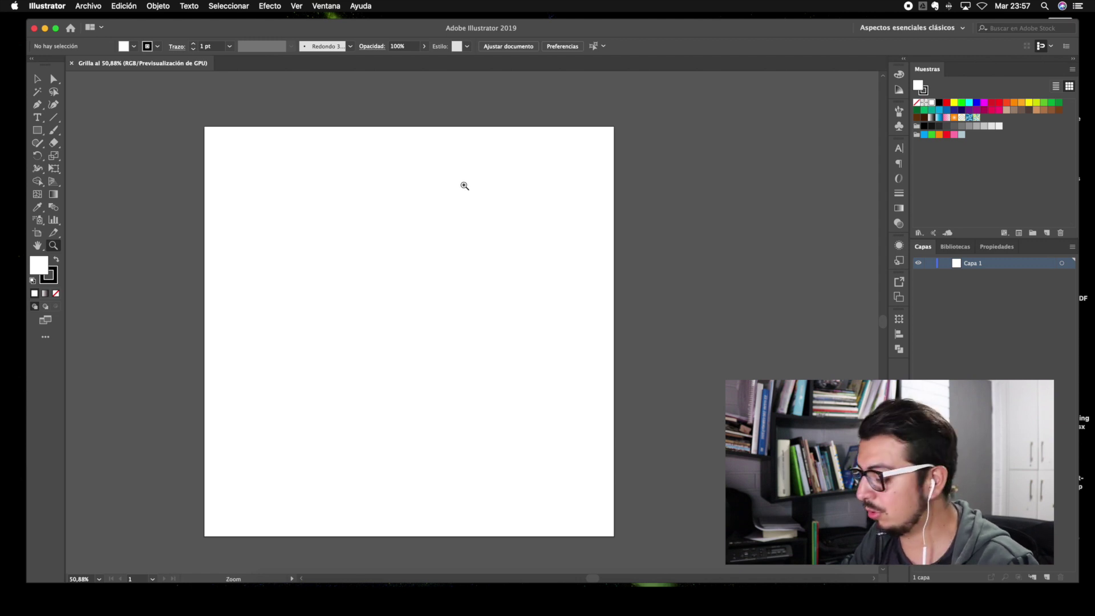
{"action": "key", "text": "super+r"}
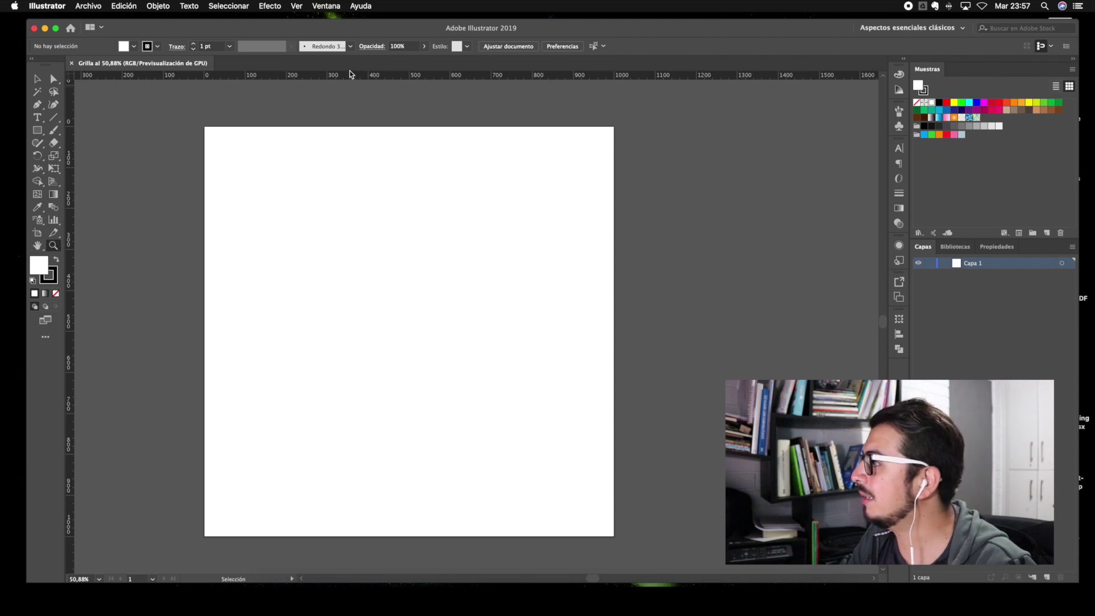
{"action": "key", "text": "super"}
{"action": "key", "text": "super+r"}
{"action": "key", "text": "super+r"}
{"action": "key", "text": "super+r"}
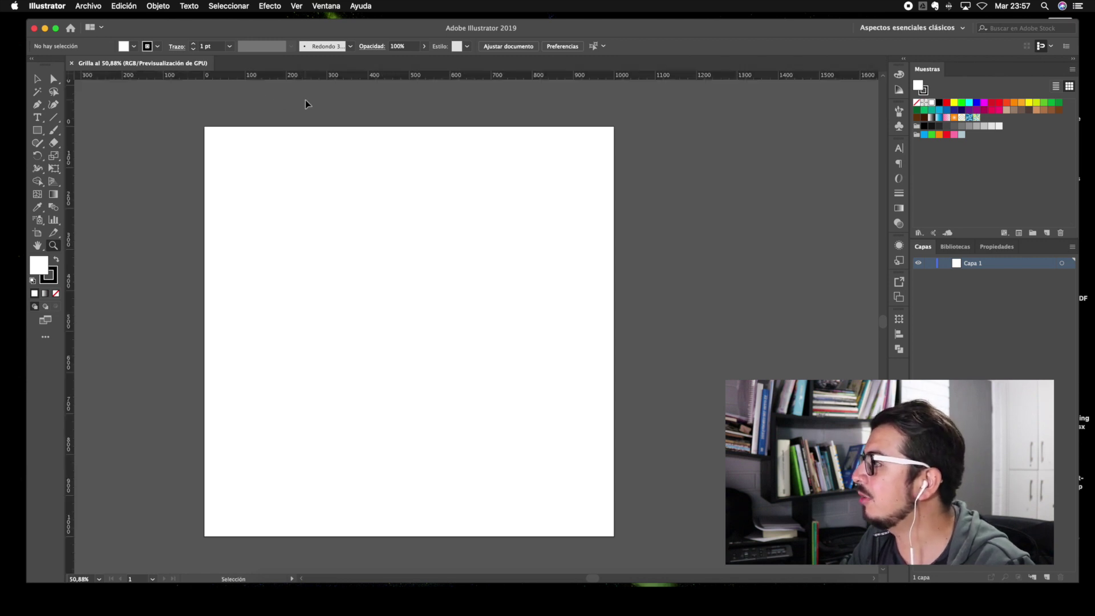
{"action": "key", "text": "super+r"}
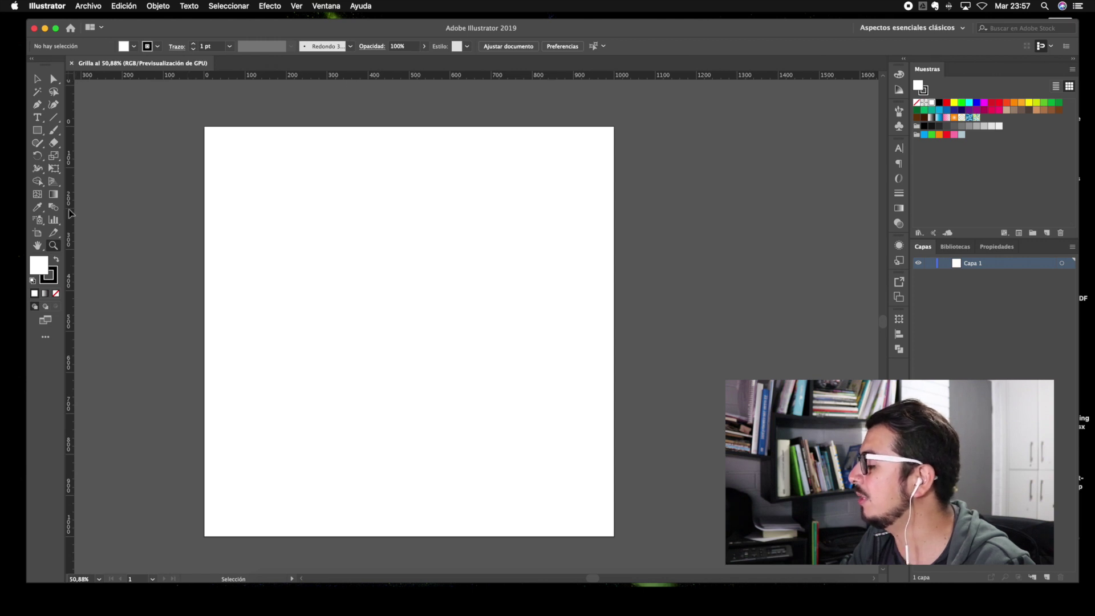
Examine how the rulers line up with the artboard, from its upper-left corner along the upper edge to the upper-right corner
{"action": "scroll", "coordinate": [288, 104], "scroll_direction": "right", "scroll_amount": 5}
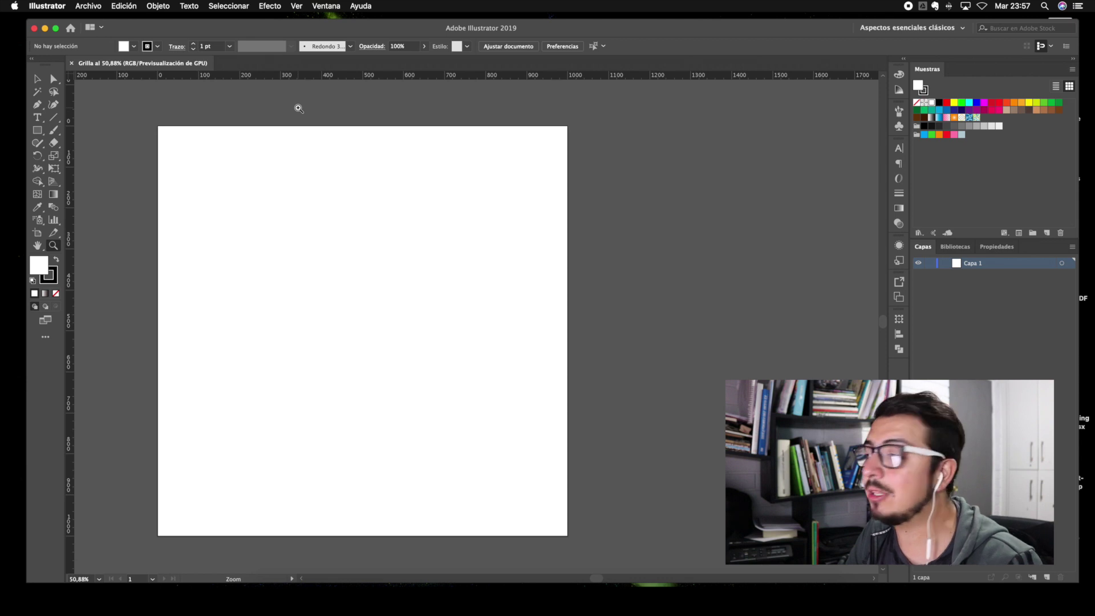
{"action": "scroll", "coordinate": [274, 111], "scroll_direction": "left", "scroll_amount": 2}
{"action": "left_click_drag", "start_coordinate": [171, 105], "coordinate": [408, 163]}
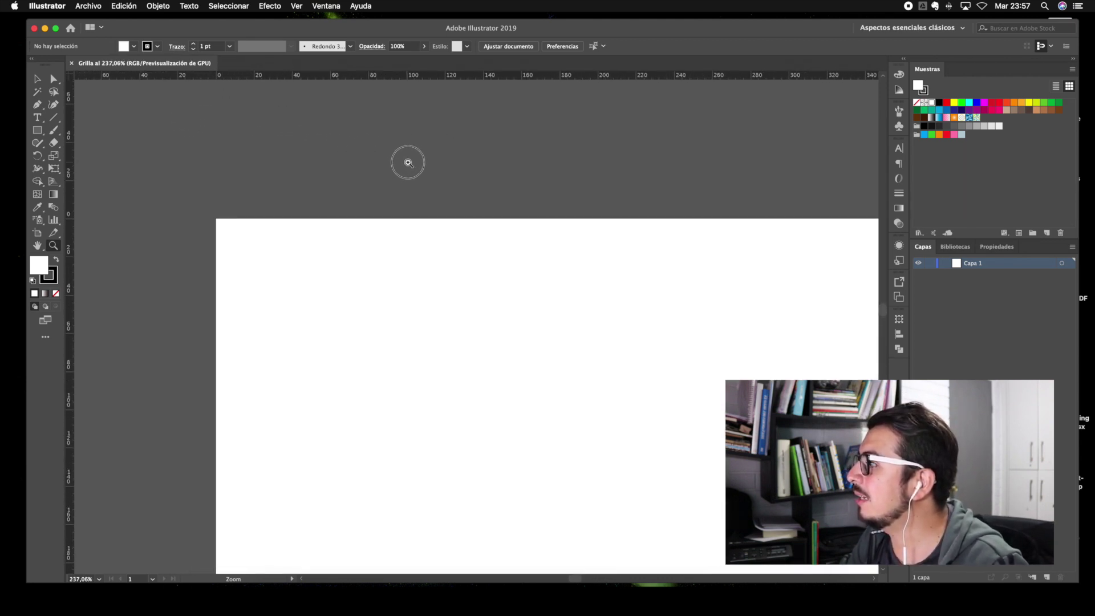
{"action": "left_click_drag", "start_coordinate": [215, 145], "coordinate": [262, 132]}
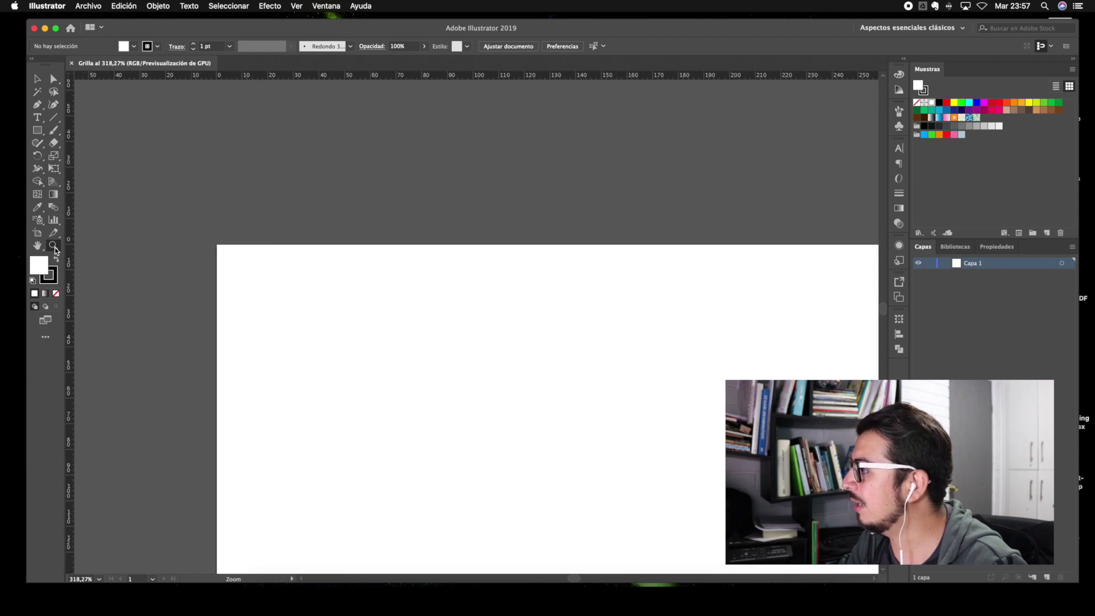
{"action": "left_click_drag", "start_coordinate": [235, 225], "coordinate": [183, 212]}
{"action": "left_click_drag", "start_coordinate": [384, 310], "coordinate": [171, 228]}
{"action": "scroll", "coordinate": [363, 249], "scroll_direction": "right", "scroll_amount": 5}
{"action": "scroll", "coordinate": [363, 249], "scroll_direction": "down", "scroll_amount": 5}
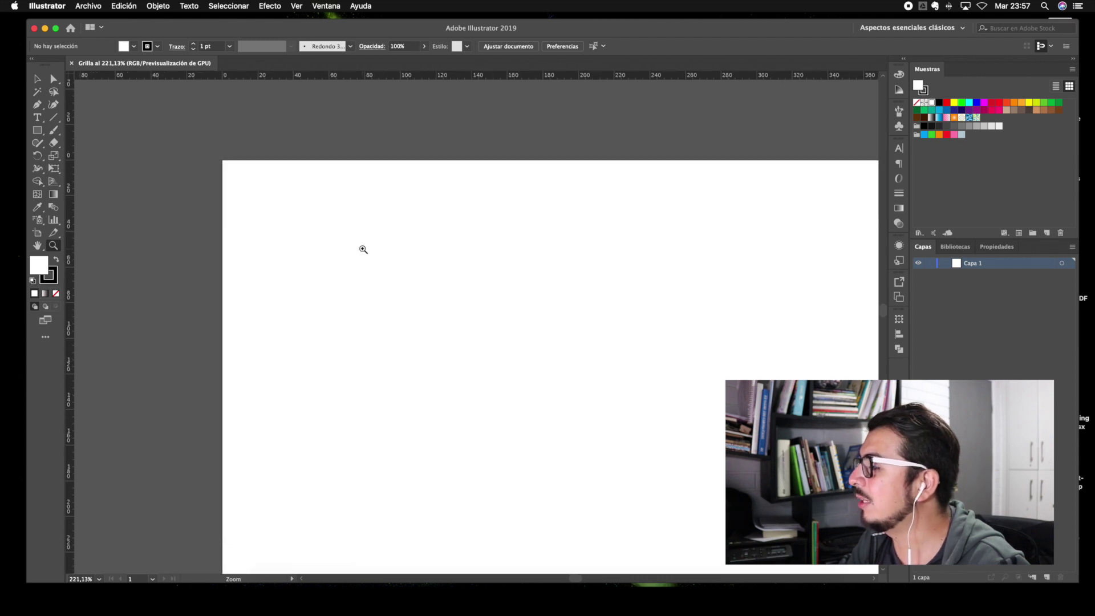
{"action": "scroll", "coordinate": [363, 249], "scroll_direction": "left", "scroll_amount": 1}
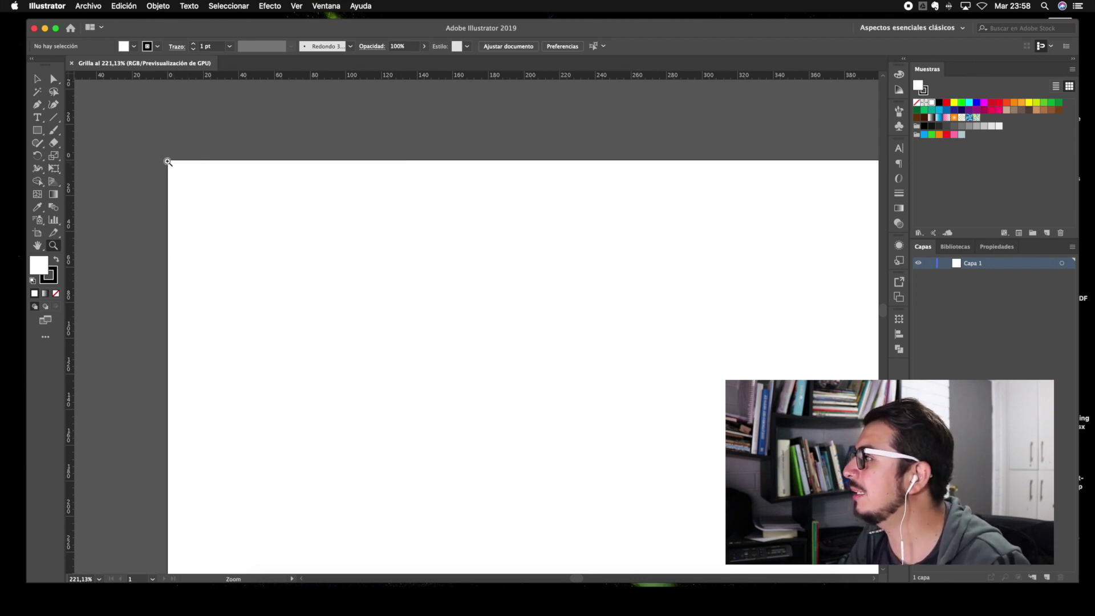
{"action": "scroll", "coordinate": [179, 162], "scroll_direction": "right", "scroll_amount": 3}
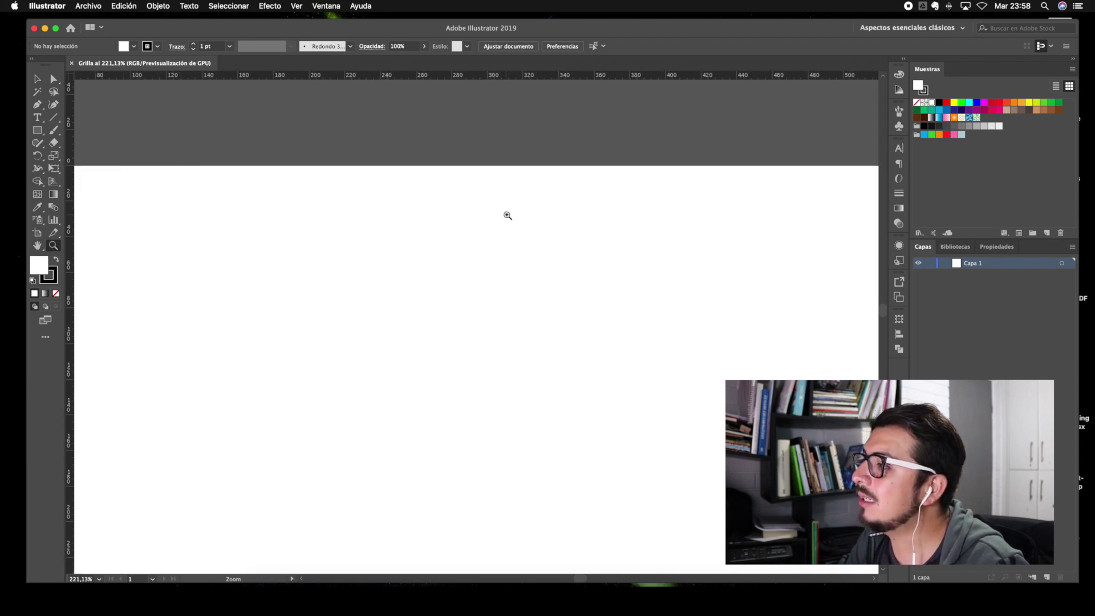
{"action": "left_click", "coordinate": [364, 180], "text": "alt"}
{"action": "scroll", "coordinate": [364, 181], "scroll_direction": "right", "scroll_amount": 5}
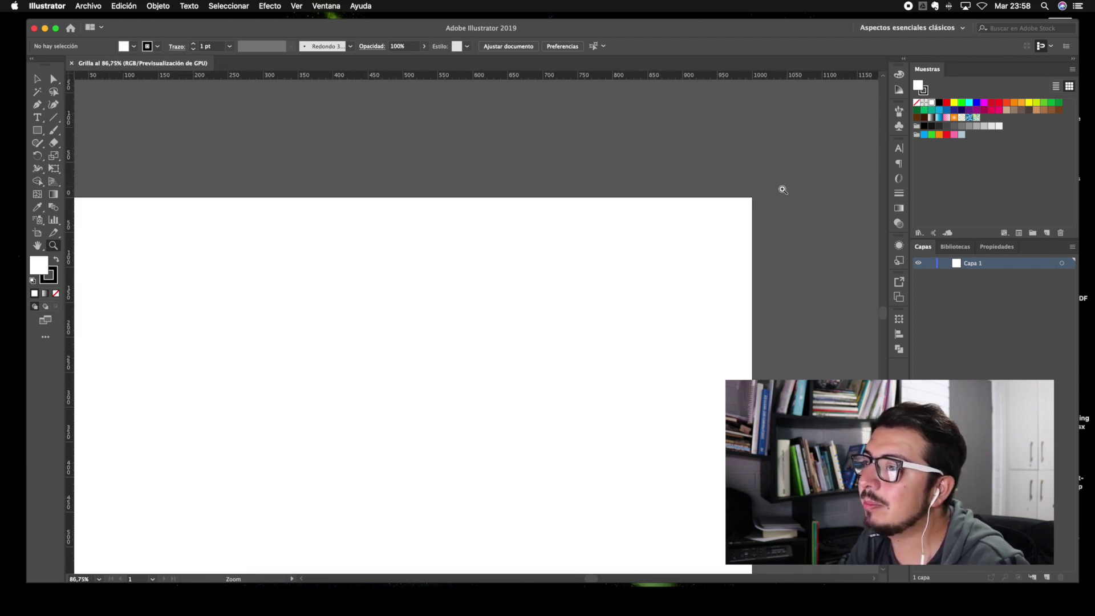
Examine how the rulers line up with the artboard's right edge, lower-left corner and whole area
{"action": "scroll", "coordinate": [748, 201], "scroll_direction": "down", "scroll_amount": 3}
{"action": "scroll", "coordinate": [749, 205], "scroll_direction": "left", "scroll_amount": 5}
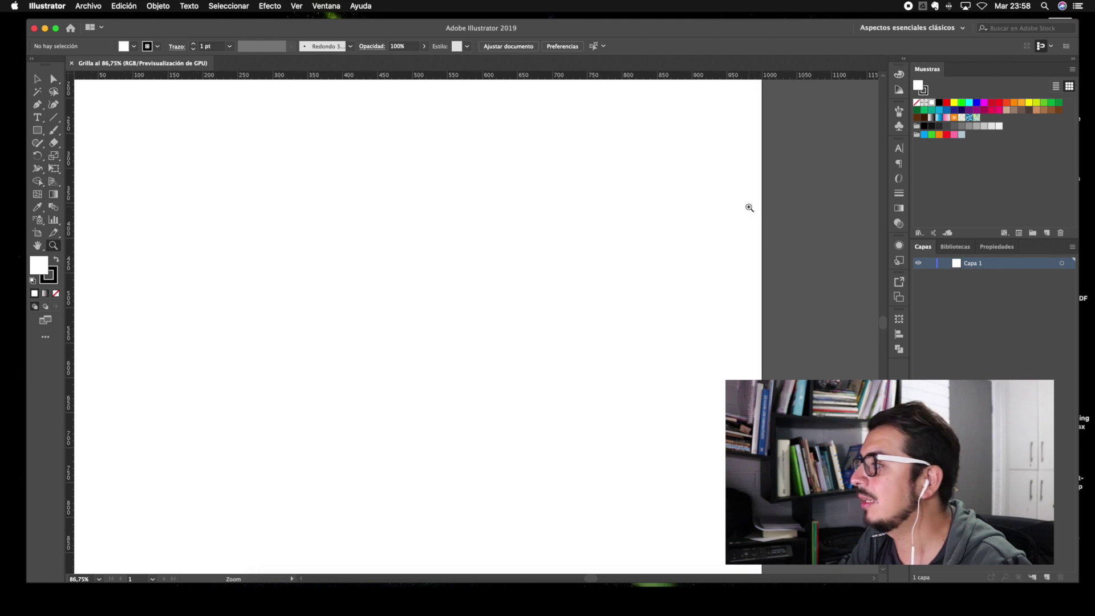
{"action": "scroll", "coordinate": [749, 207], "scroll_direction": "left", "scroll_amount": 2}
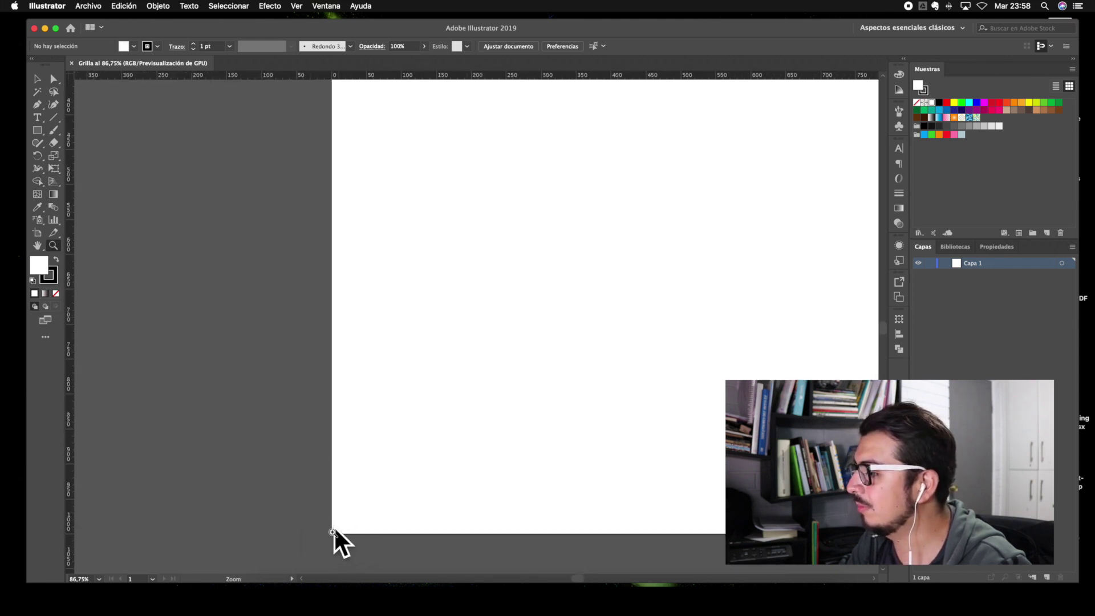
{"action": "left_click_drag", "start_coordinate": [497, 313], "coordinate": [405, 279]}
{"action": "scroll", "coordinate": [450, 286], "scroll_direction": "right", "scroll_amount": 3}
{"action": "scroll", "coordinate": [450, 286], "scroll_direction": "up", "scroll_amount": 2}
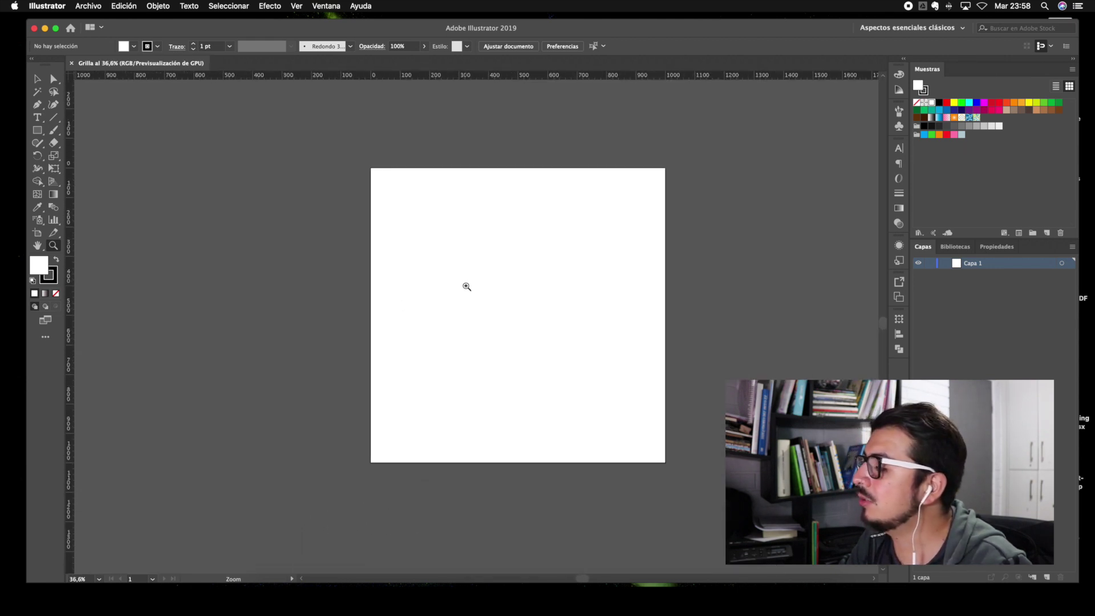
{"action": "left_click_drag", "start_coordinate": [476, 280], "coordinate": [494, 281]}
{"action": "scroll", "coordinate": [494, 282], "scroll_direction": "right", "scroll_amount": 3}
{"action": "scroll", "coordinate": [484, 294], "scroll_direction": "down", "scroll_amount": 1}
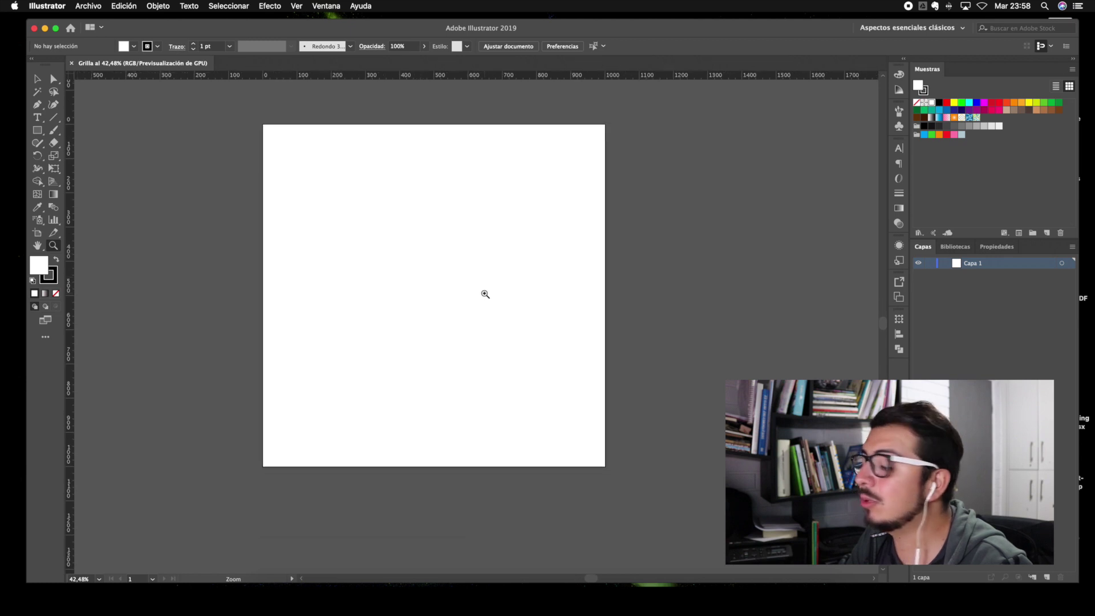
{"action": "scroll", "coordinate": [485, 294], "scroll_direction": "right", "scroll_amount": 1}
{"action": "scroll", "coordinate": [485, 294], "scroll_direction": "right", "scroll_amount": 1}
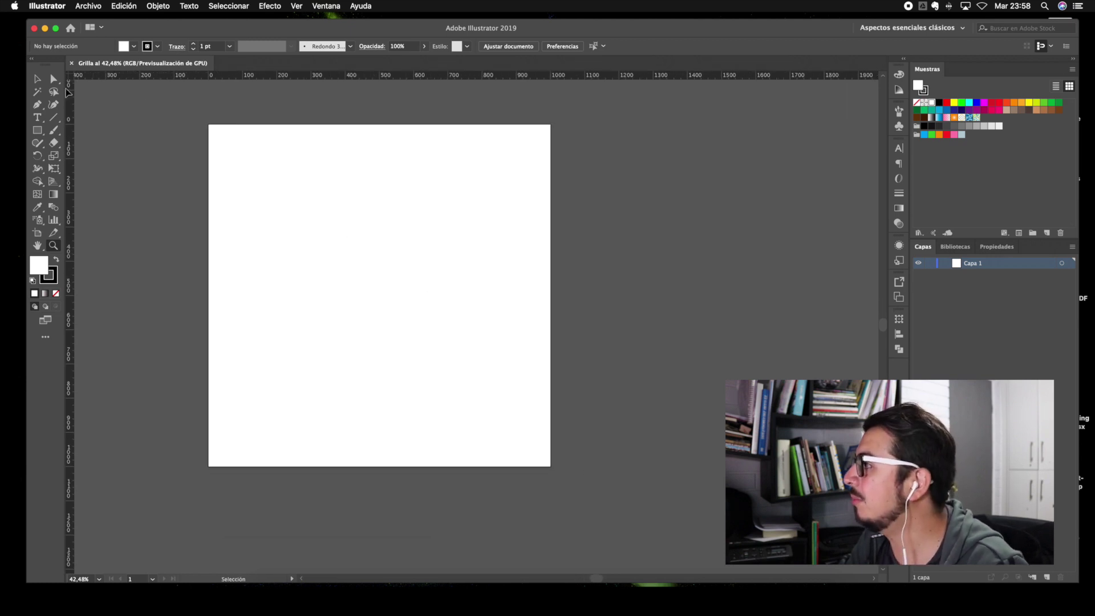
{"action": "scroll", "coordinate": [320, 185], "scroll_direction": "right", "scroll_amount": 1}
{"action": "scroll", "coordinate": [320, 184], "scroll_direction": "right", "scroll_amount": 5}
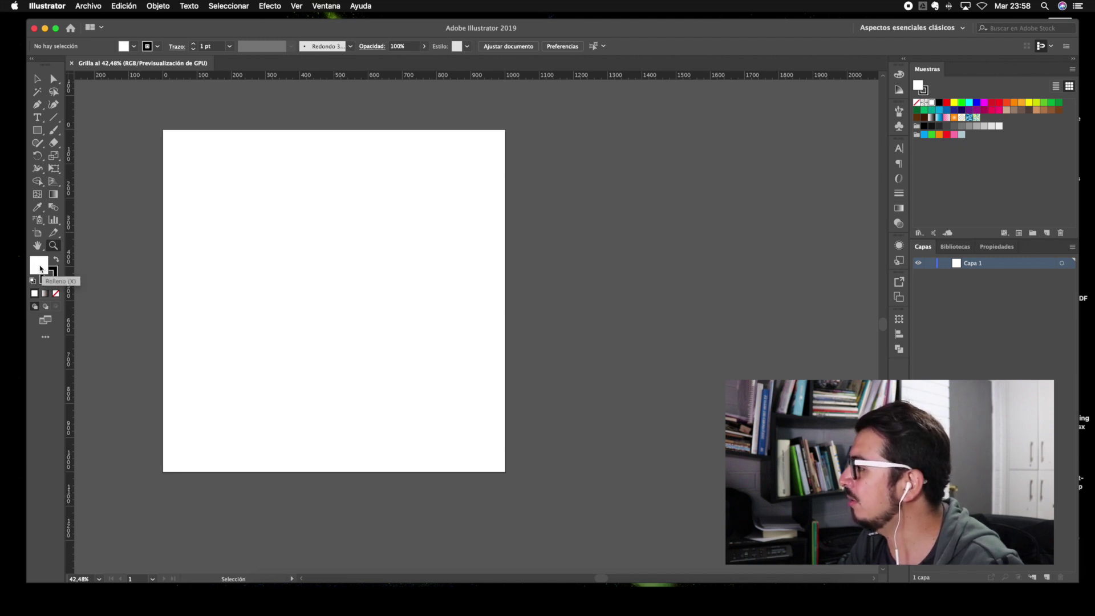
{"action": "double_click", "coordinate": [41, 267]}
{"action": "left_click_drag", "start_coordinate": [274, 202], "coordinate": [200, 186]}
{"action": "left_click", "coordinate": [296, 207]}
{"action": "left_click", "coordinate": [447, 202]}
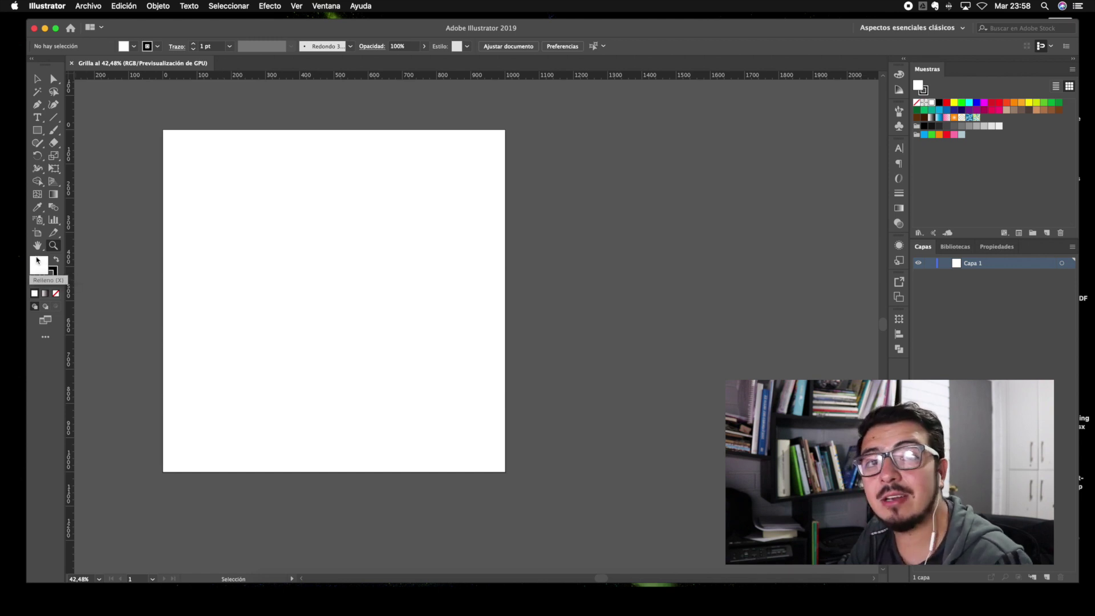
{"action": "left_click", "coordinate": [52, 278]}
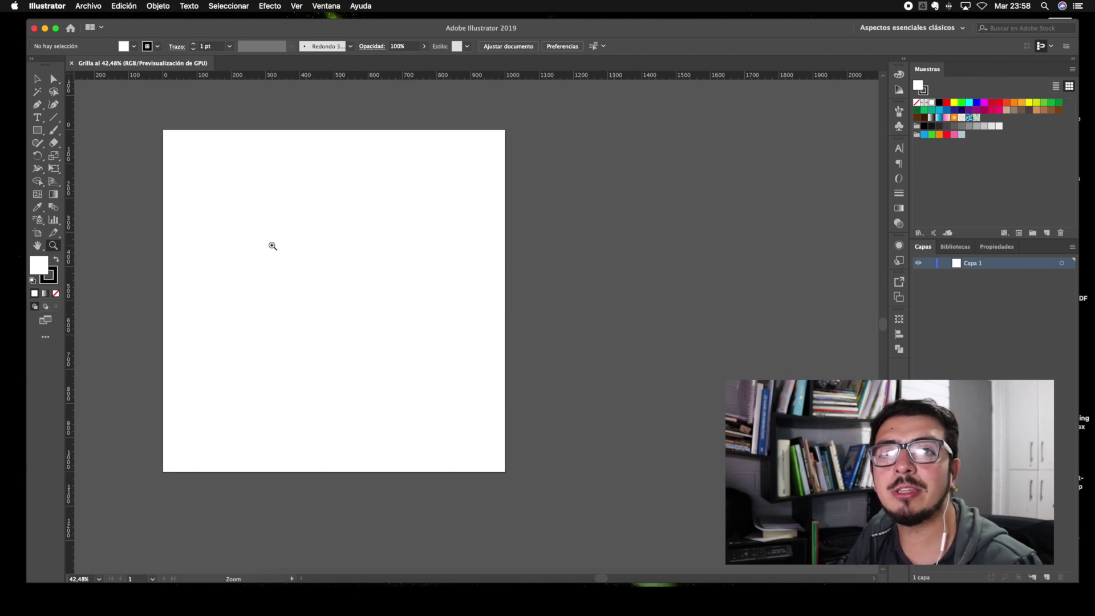
{"action": "scroll", "coordinate": [296, 236], "scroll_direction": "left", "scroll_amount": 5}
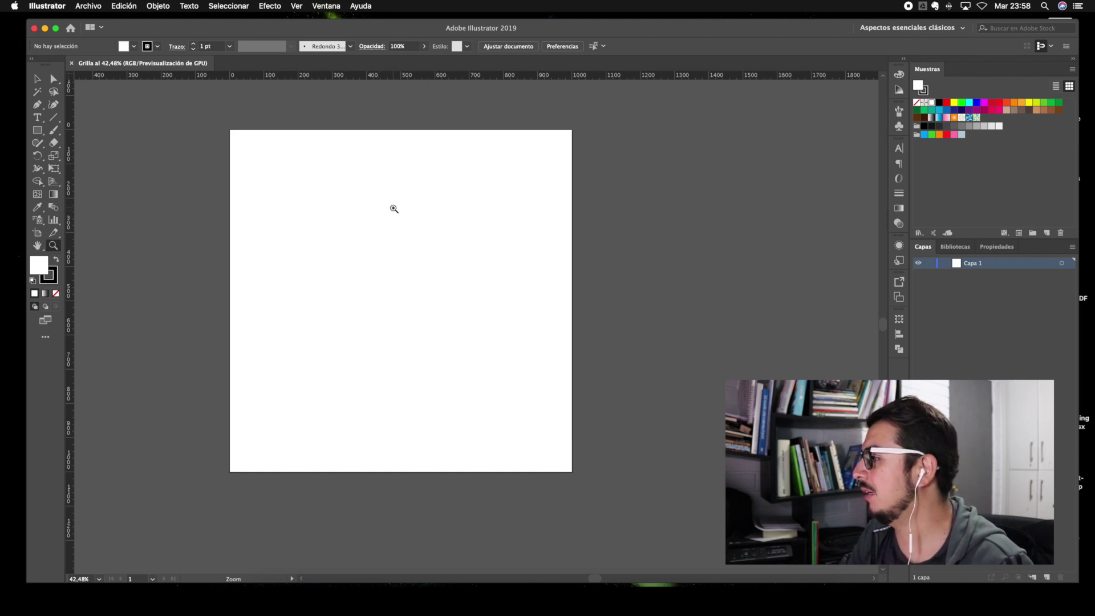
{"action": "scroll", "coordinate": [474, 160], "scroll_direction": "right", "scroll_amount": 3}
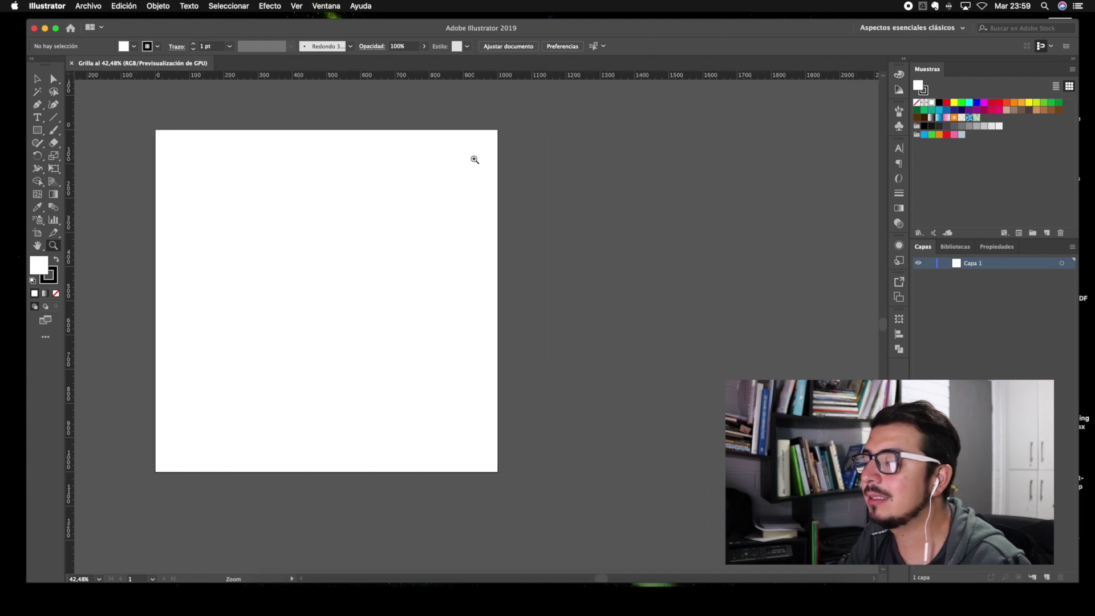
{"action": "scroll", "coordinate": [475, 160], "scroll_direction": "left", "scroll_amount": 2}
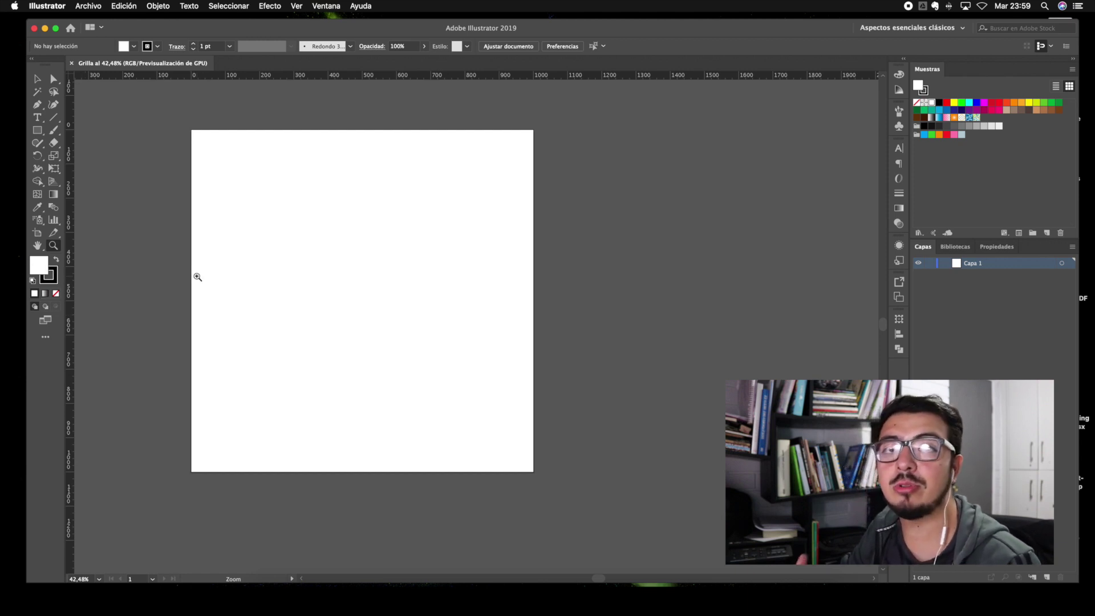
{"action": "scroll", "coordinate": [197, 277], "scroll_direction": "right", "scroll_amount": 1}
{"action": "scroll", "coordinate": [316, 259], "scroll_direction": "right", "scroll_amount": 4}
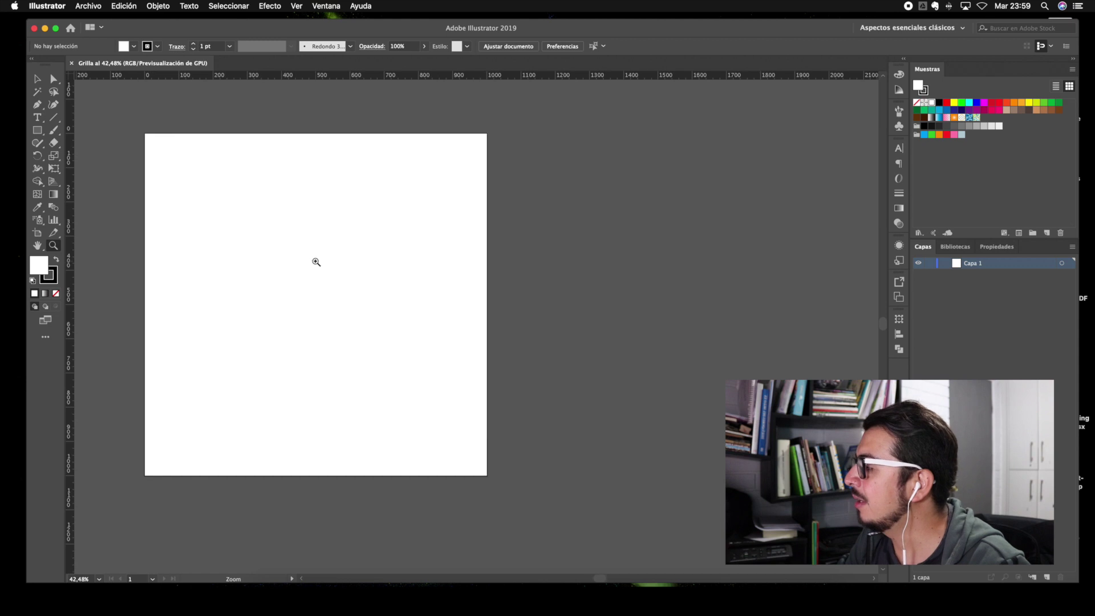
{"action": "scroll", "coordinate": [321, 258], "scroll_direction": "left", "scroll_amount": 7}
{"action": "scroll", "coordinate": [392, 245], "scroll_direction": "down", "scroll_amount": 4}
{"action": "scroll", "coordinate": [393, 245], "scroll_direction": "right", "scroll_amount": 6}
{"action": "scroll", "coordinate": [393, 244], "scroll_direction": "up", "scroll_amount": 2}
{"action": "scroll", "coordinate": [391, 243], "scroll_direction": "right", "scroll_amount": 5}
{"action": "scroll", "coordinate": [386, 241], "scroll_direction": "left", "scroll_amount": 6}
{"action": "left_click_drag", "start_coordinate": [235, 180], "coordinate": [249, 188]}
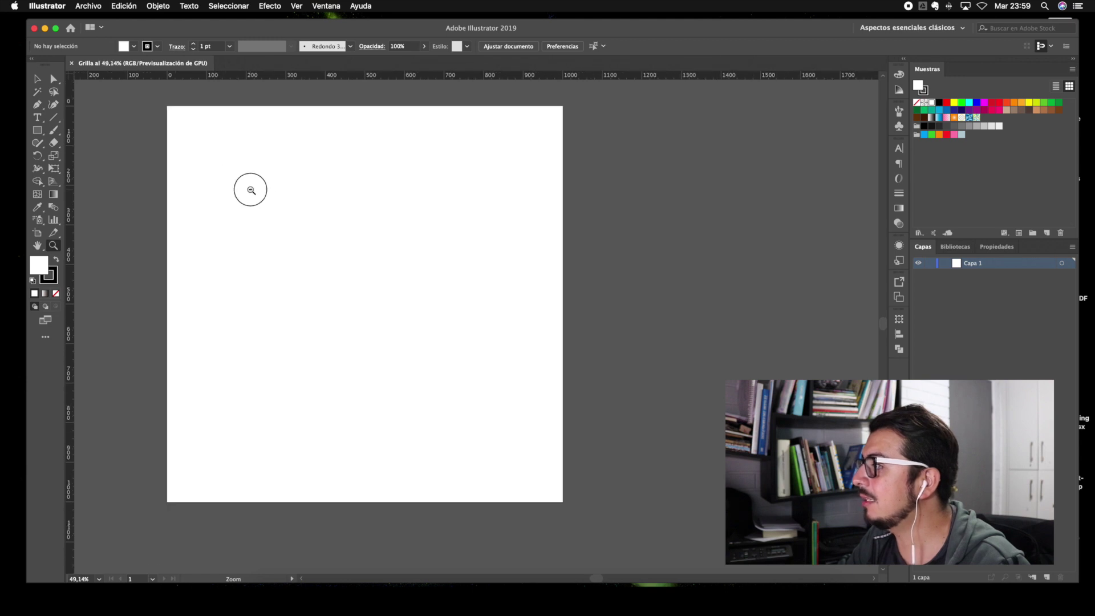
Compare the one- and two-column toolbox layouts, keep the single column, and activate the Pen tool
{"action": "key", "text": "p"}
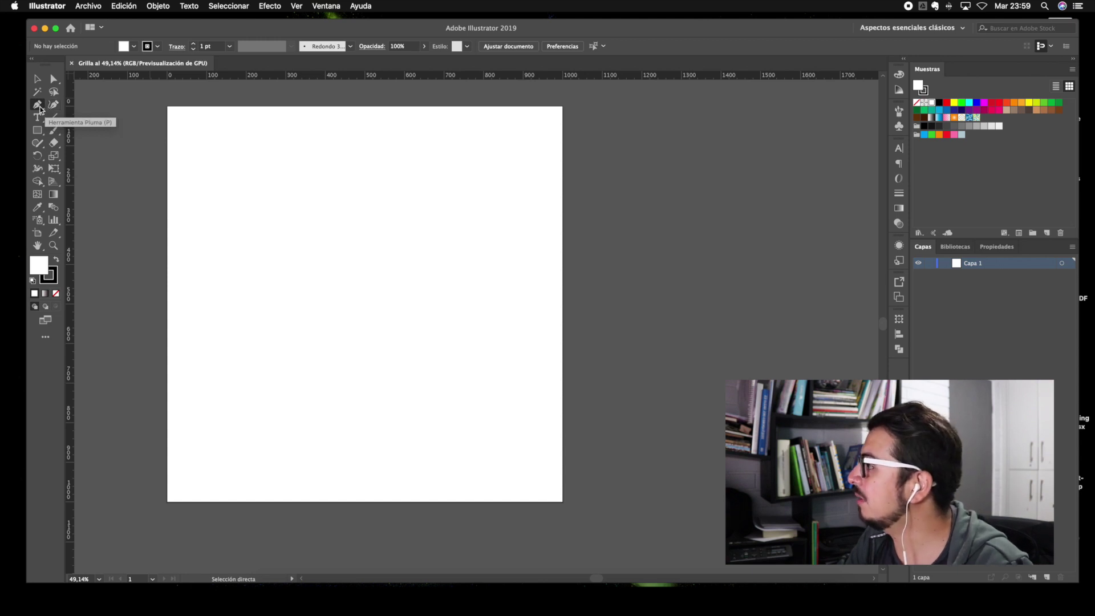
{"action": "left_click", "coordinate": [43, 107]}
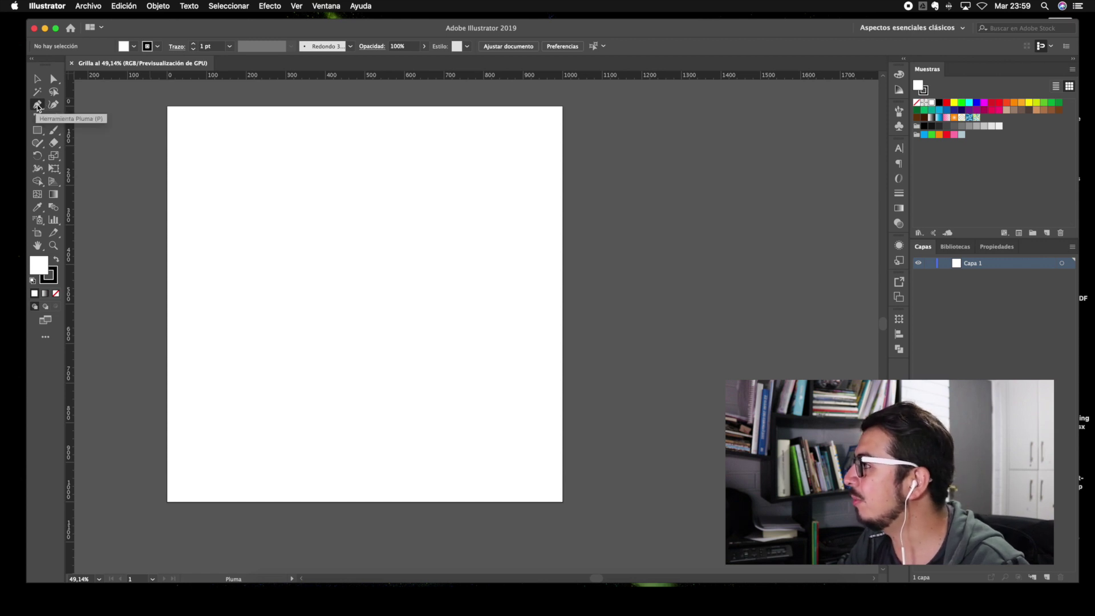
{"action": "left_click", "coordinate": [54, 79]}
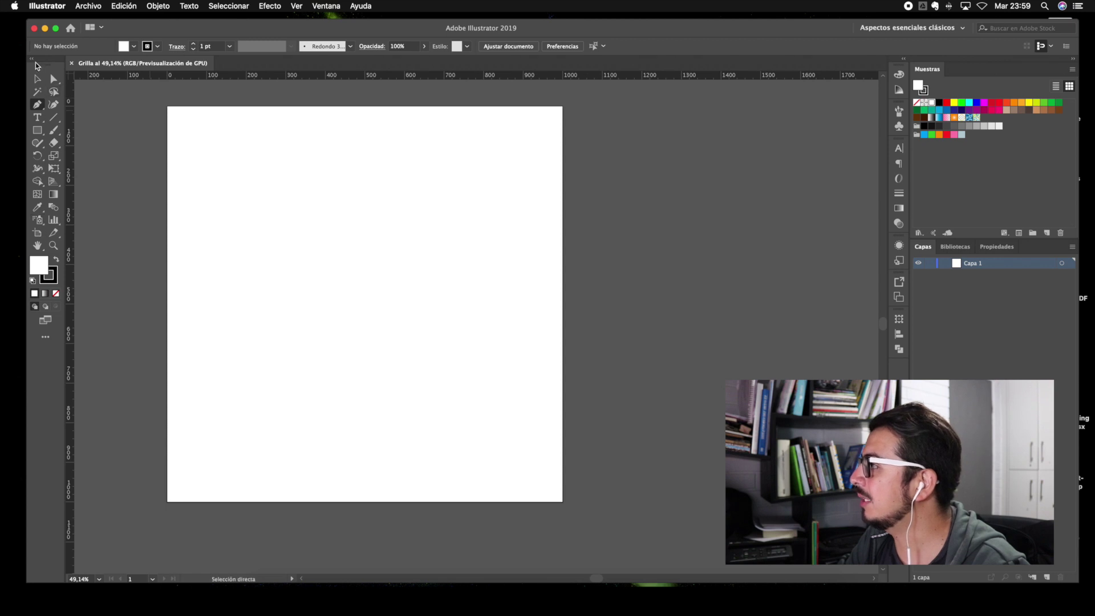
{"action": "left_click", "coordinate": [32, 59]}
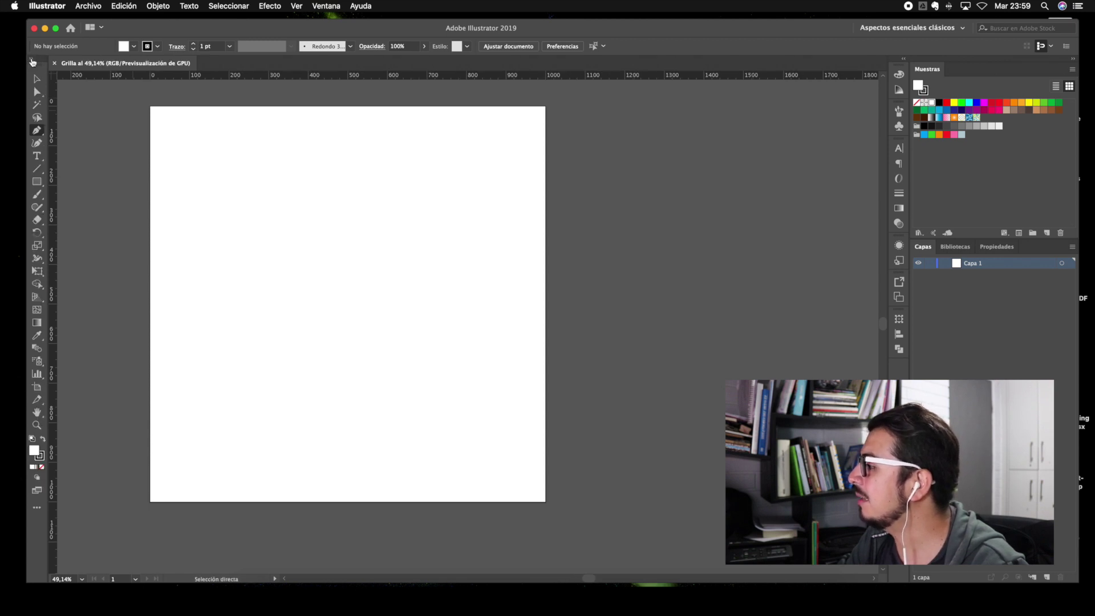
{"action": "left_click", "coordinate": [32, 60]}
{"action": "left_click", "coordinate": [33, 61]}
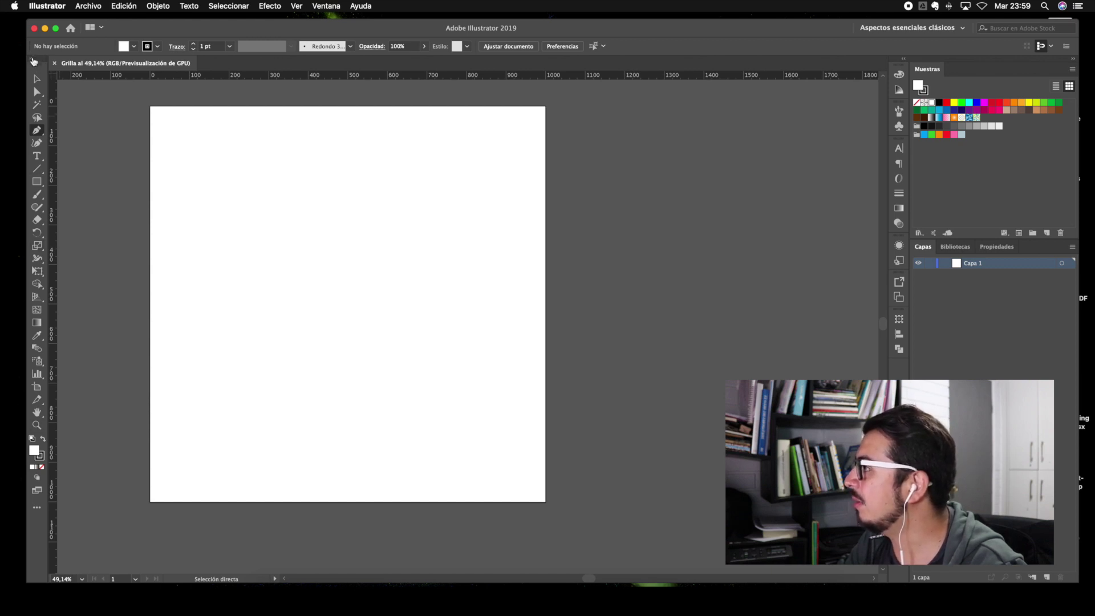
{"action": "left_click", "coordinate": [33, 60]}
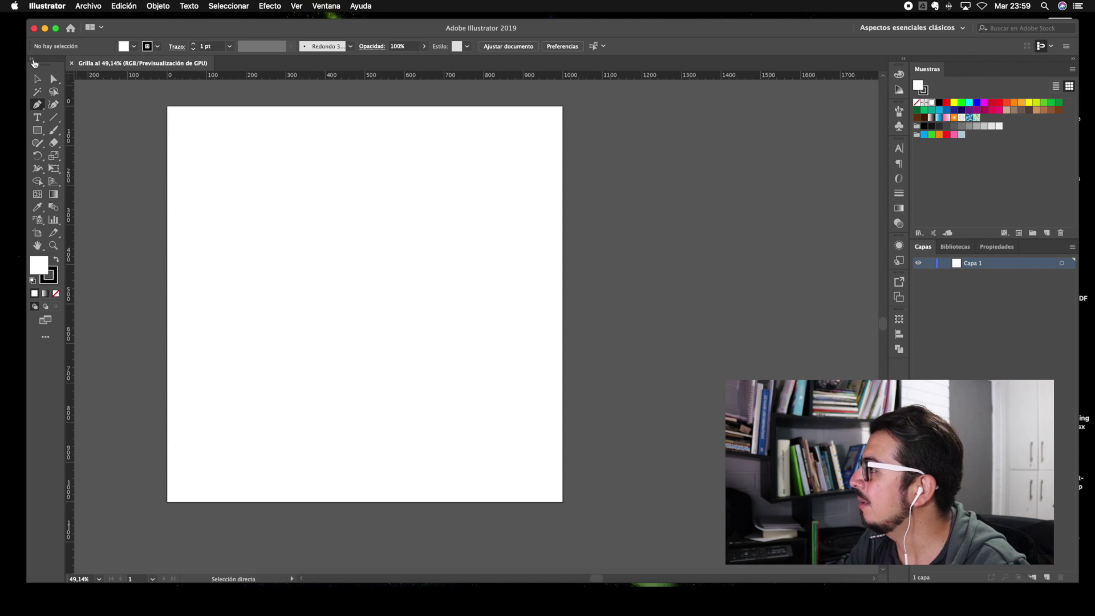
{"action": "left_click", "coordinate": [33, 60]}
{"action": "left_click", "coordinate": [37, 132]}
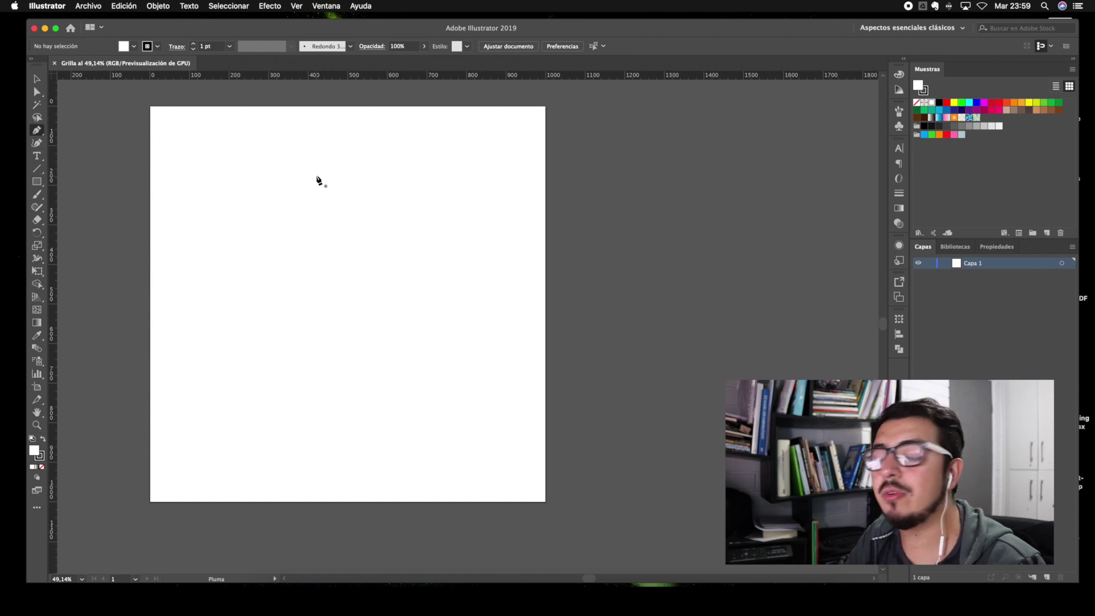
{"action": "left_click", "coordinate": [38, 132]}
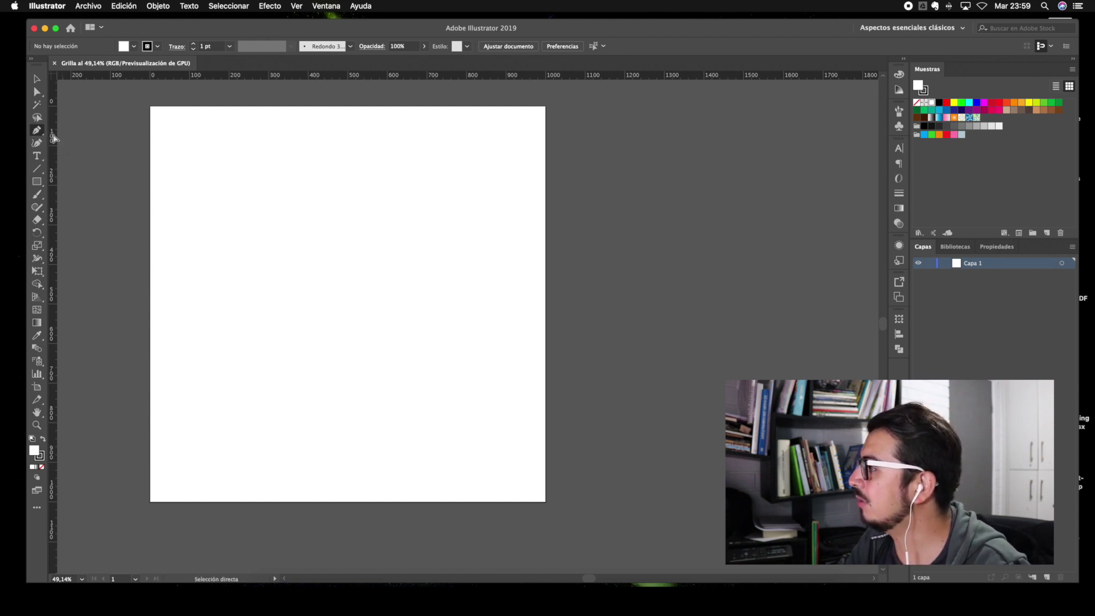
Check in the view options whether smart guides (Guías inteligentes) are enabled
{"action": "scroll", "coordinate": [413, 147], "scroll_direction": "left", "scroll_amount": 2}
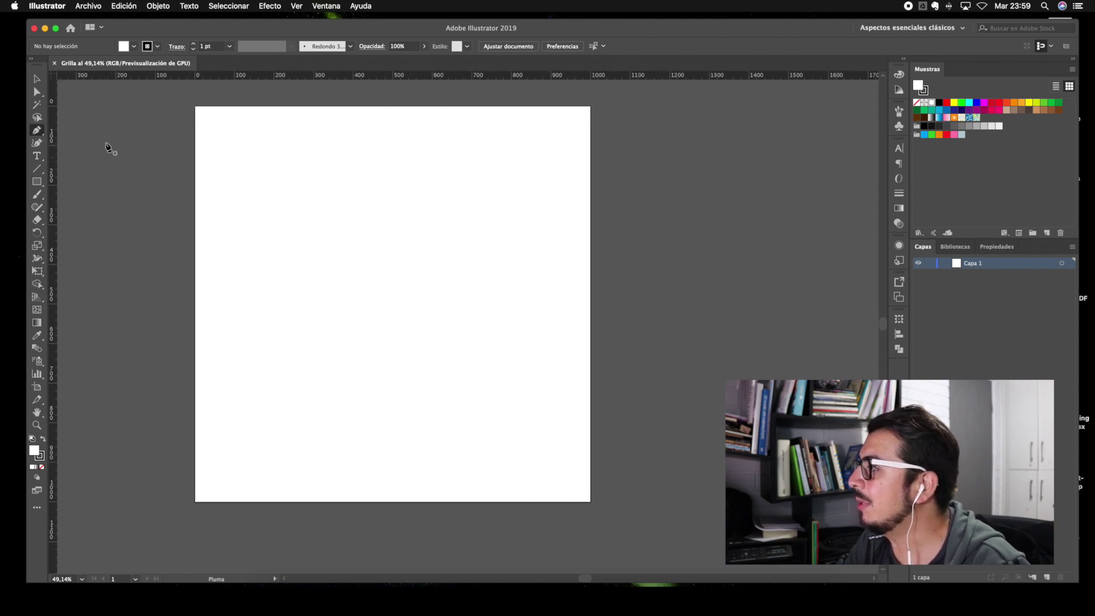
{"action": "key", "text": "super"}
{"action": "left_click", "coordinate": [295, 6]}
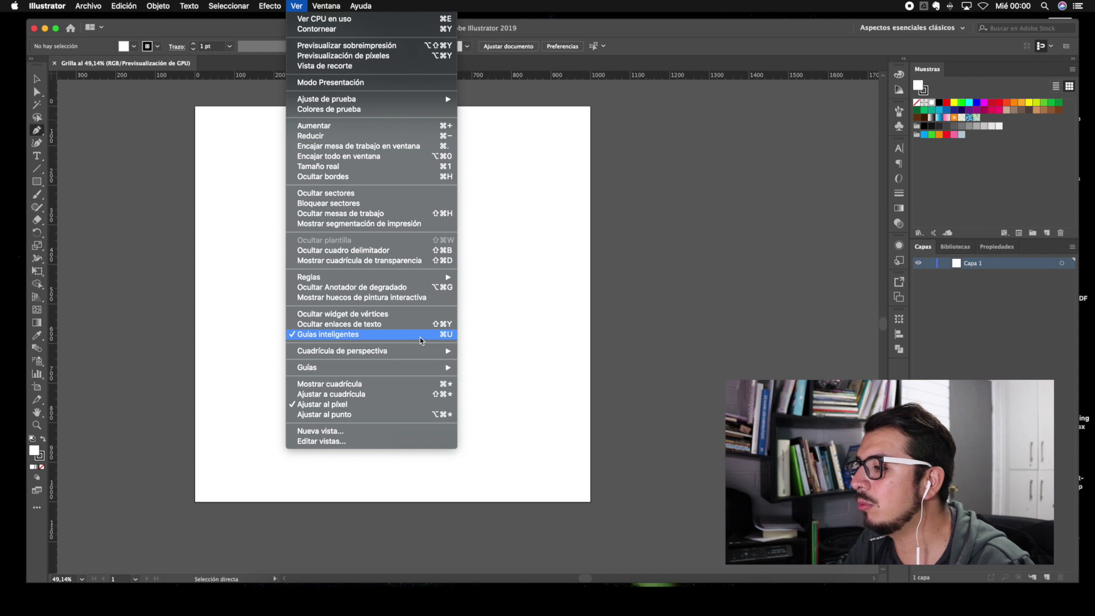
{"action": "left_click", "coordinate": [537, 310]}
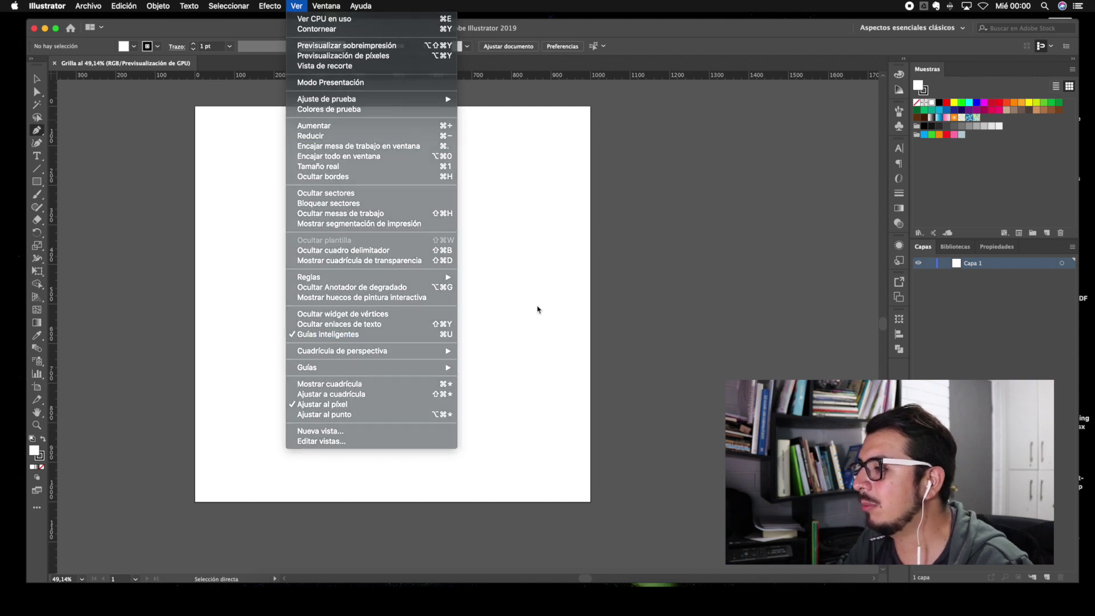
Place a Pen anchor point at the artboard's centre and undo it
{"action": "left_click", "coordinate": [393, 304]}
{"action": "key", "text": "super+z"}
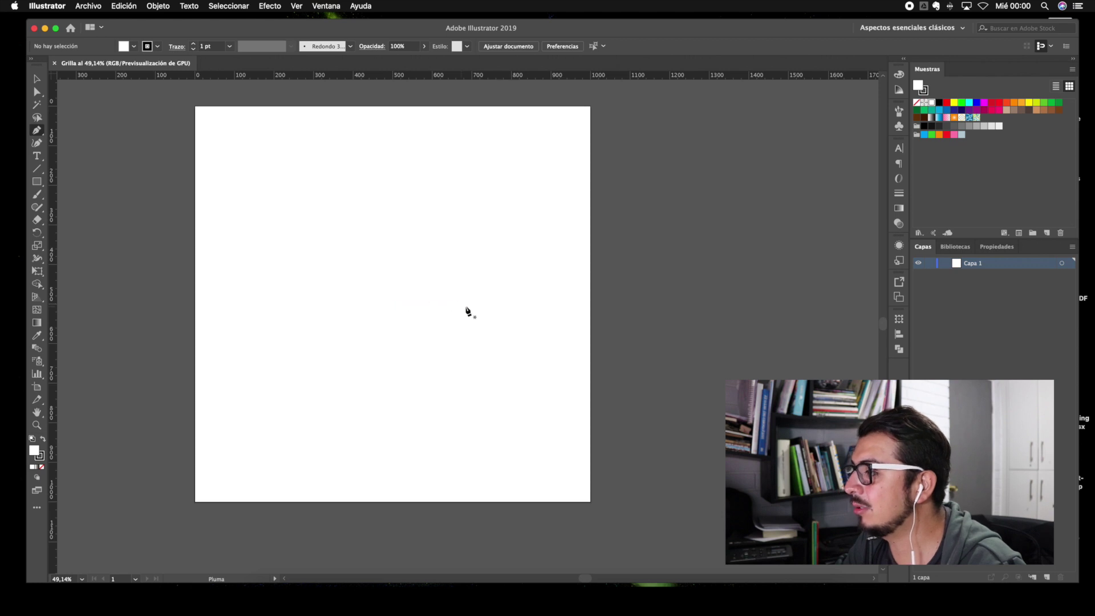
{"action": "key", "text": "Escape"}
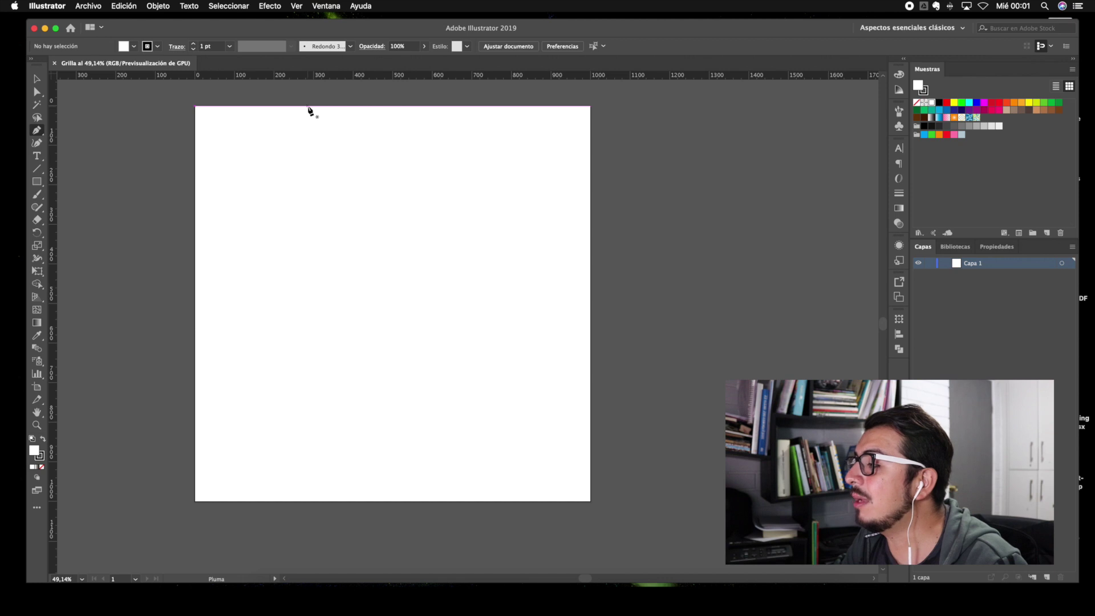
Draw a straight vertical Pen line 1000 px long from the artboard's upper to lower edge at X 284.5 px, undo its end point and deselect
{"action": "left_click", "coordinate": [307, 106]}
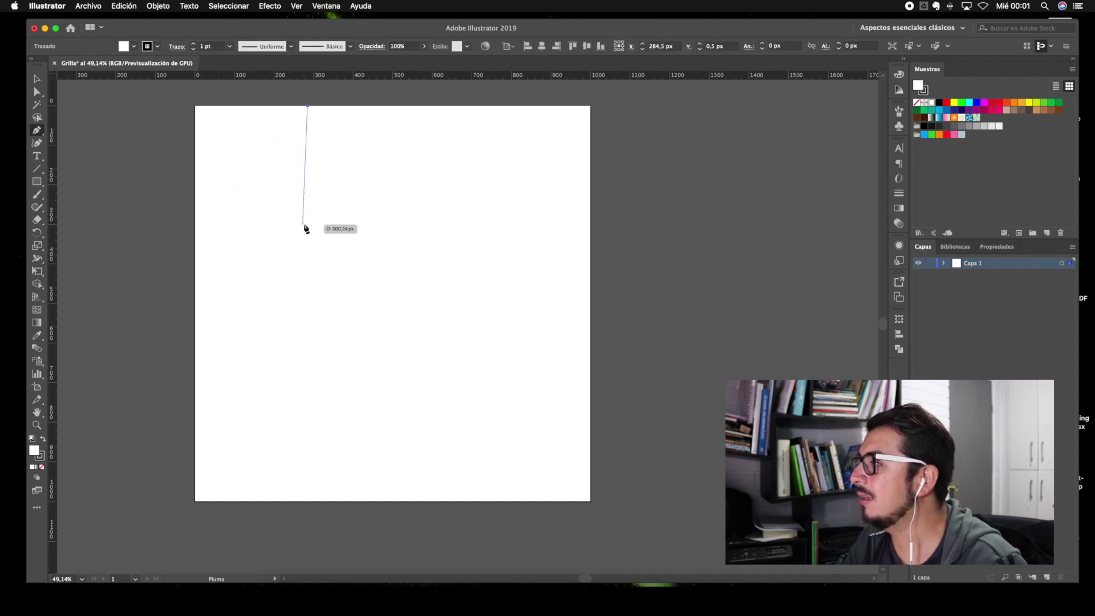
{"action": "scroll", "coordinate": [309, 271], "scroll_direction": "right", "scroll_amount": 1}
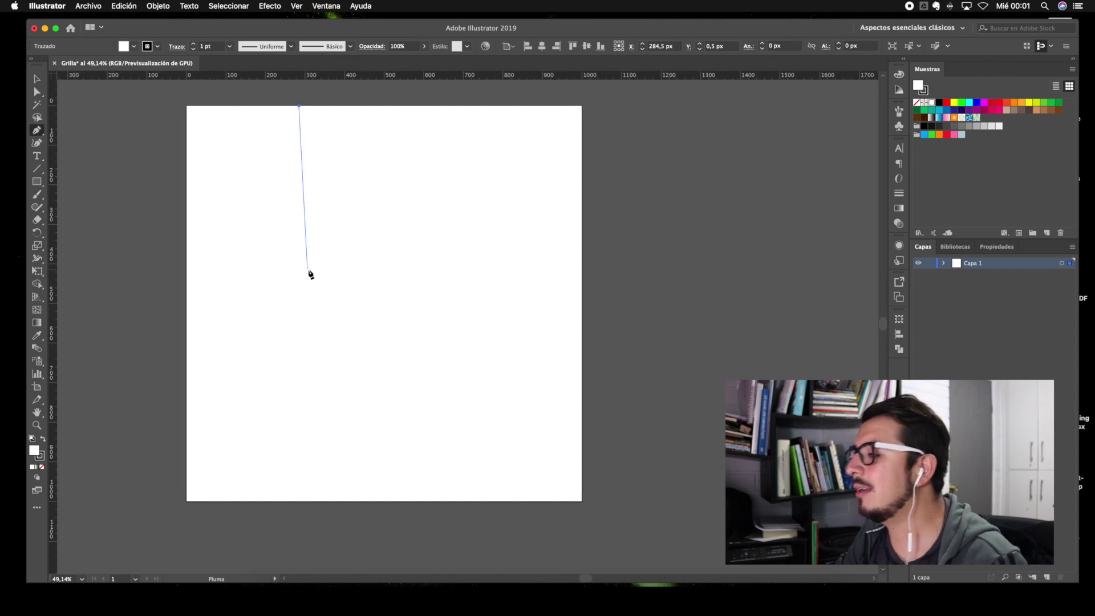
{"action": "scroll", "coordinate": [298, 262], "scroll_direction": "left", "scroll_amount": 3}
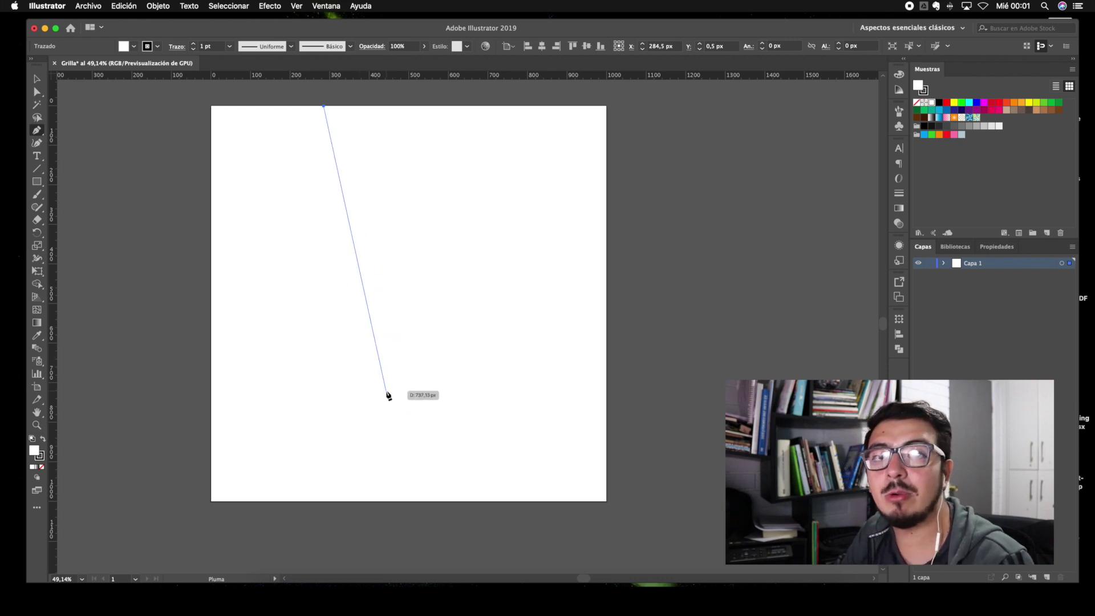
{"action": "key", "text": "shift"}
{"action": "key", "text": "shift"}
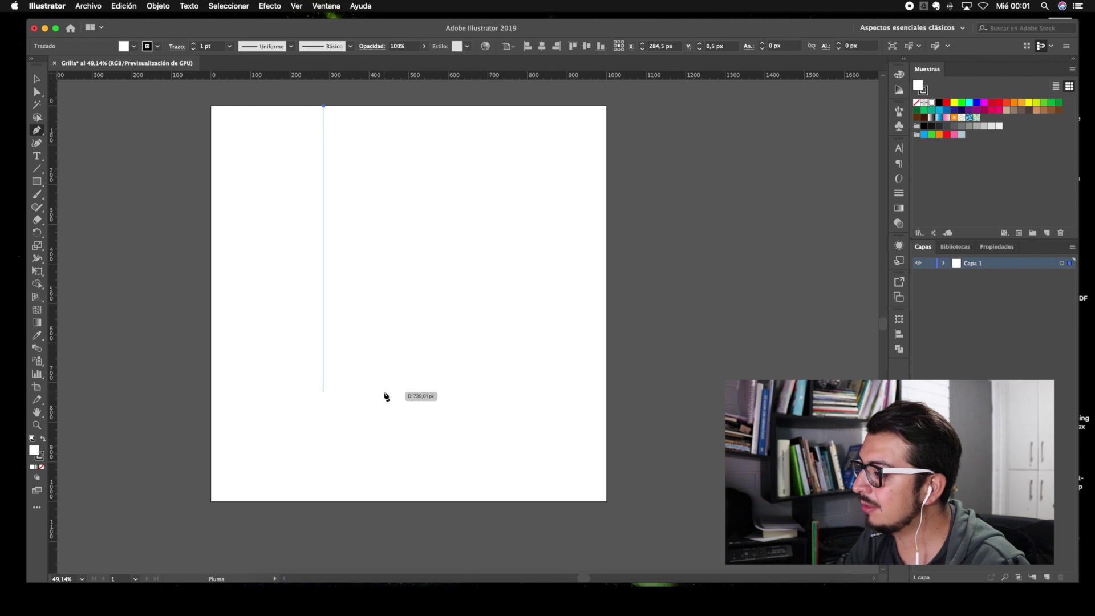
{"action": "key", "text": "shift"}
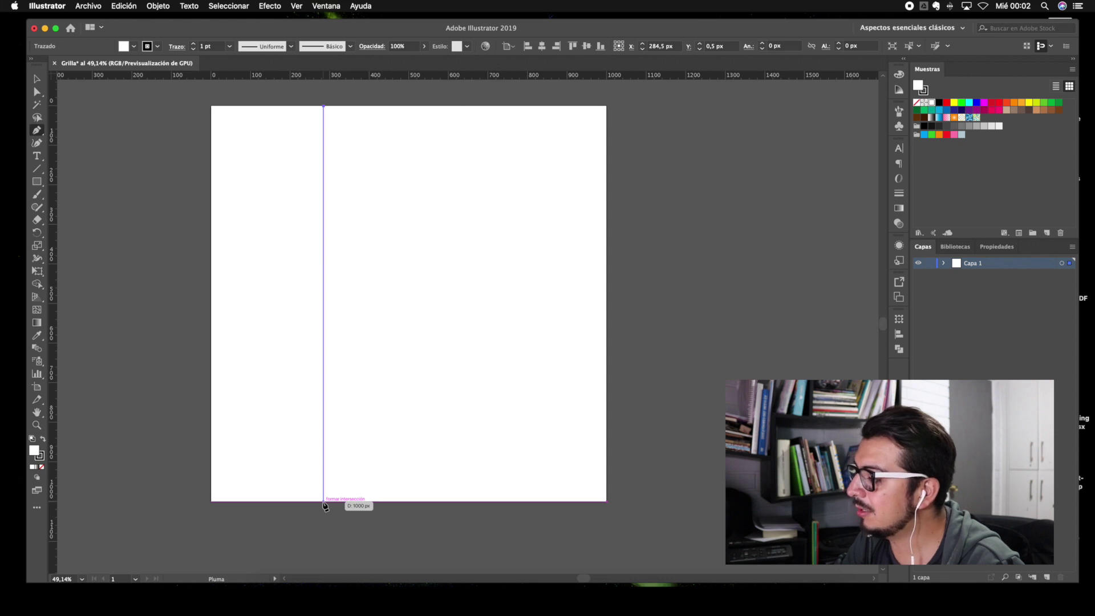
{"action": "left_click", "coordinate": [323, 502]}
{"action": "key", "text": "v"}
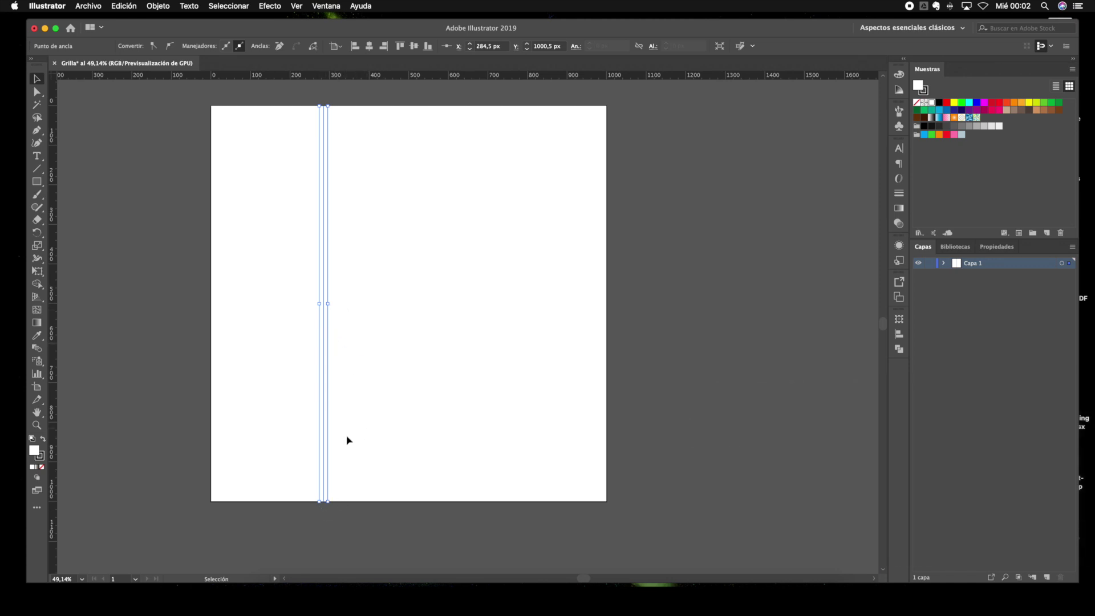
{"action": "key", "text": "super+z"}
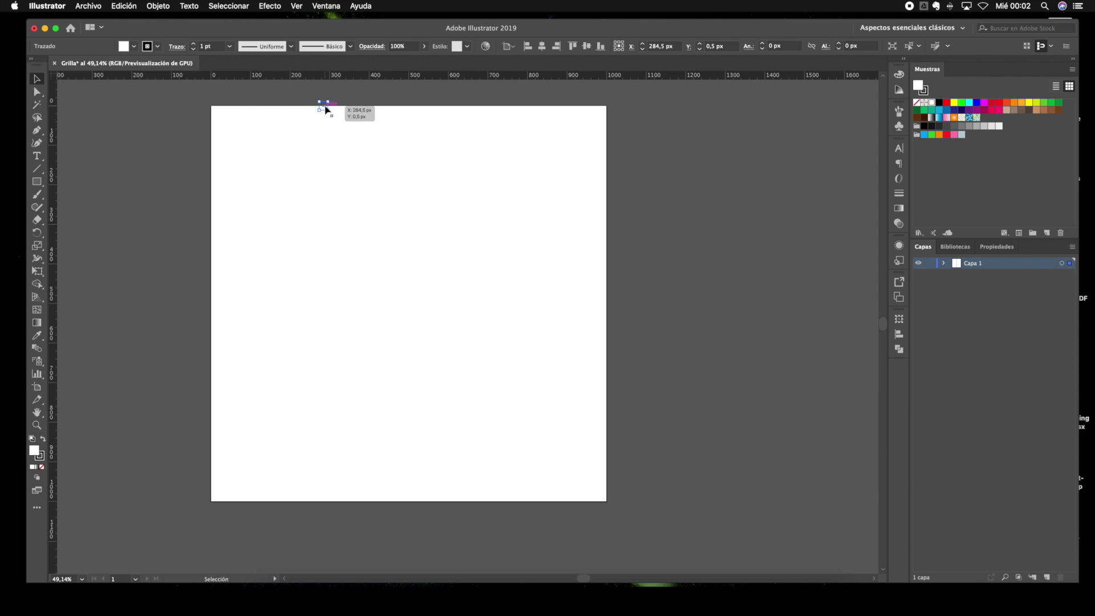
{"action": "key", "text": "super+shift+a"}
Draw a straight vertical Pen line 1000 px long from the artboard's upper to lower edge at X 173.5 px and deselect it
{"action": "key", "text": "p"}
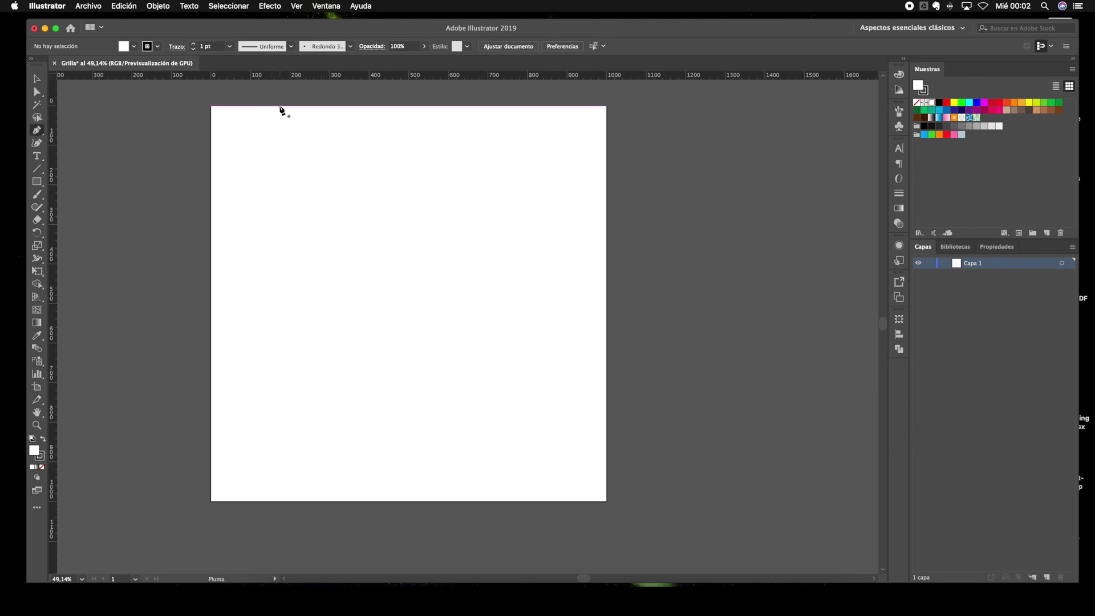
{"action": "left_click", "coordinate": [279, 106]}
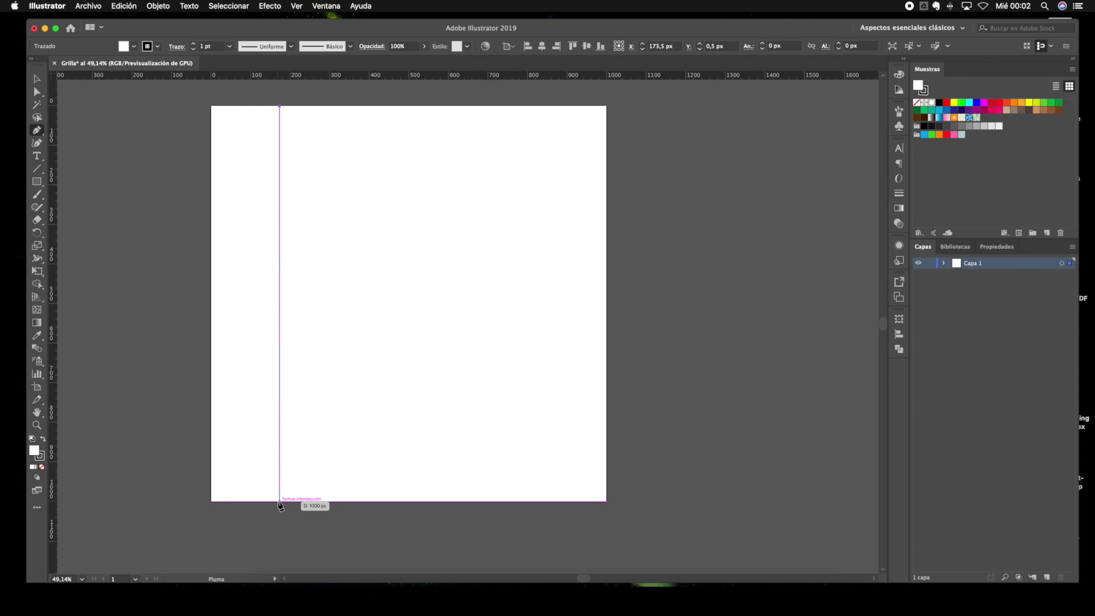
{"action": "left_click", "coordinate": [279, 501]}
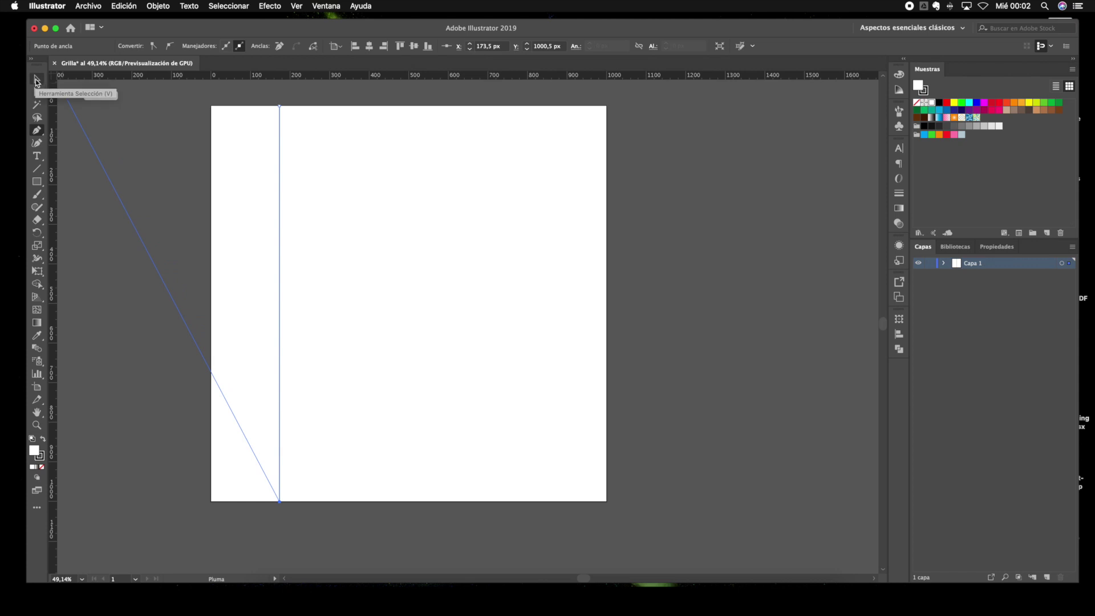
{"action": "left_click", "coordinate": [36, 80]}
{"action": "left_click", "coordinate": [303, 358]}
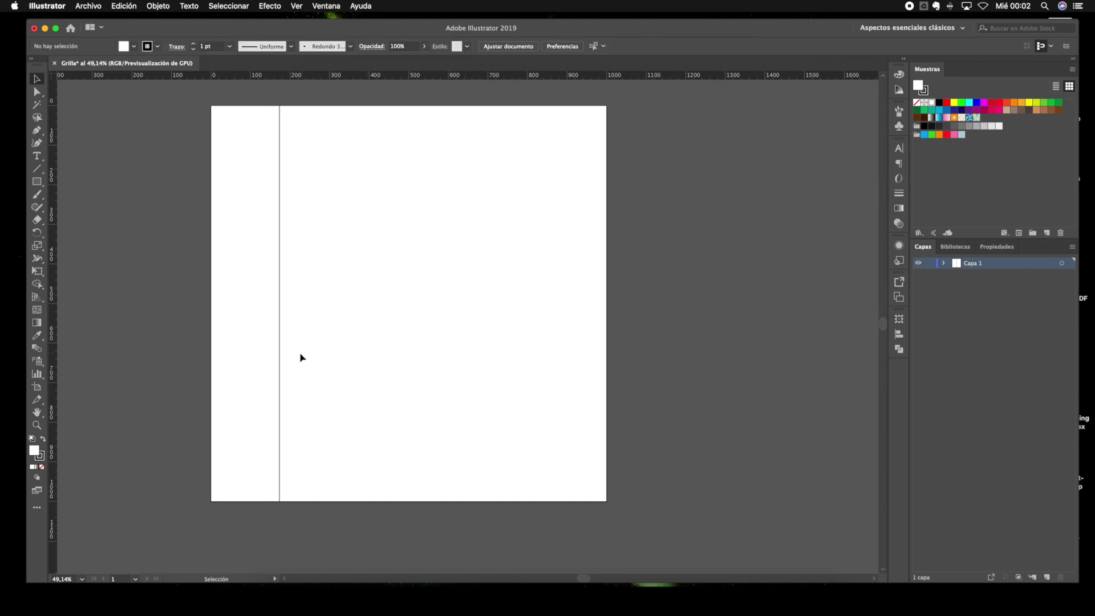
Move the vertical line in short stretches across the artboard to X 338.5 px and leave it selected
{"action": "mouse_move", "coordinate": [281, 347]}
{"action": "left_mouse_down"}
{"action": "mouse_move", "coordinate": [357, 344]}
{"action": "mouse_move", "coordinate": [287, 357]}
{"action": "left_mouse_up"}
{"action": "left_click", "coordinate": [350, 364]}
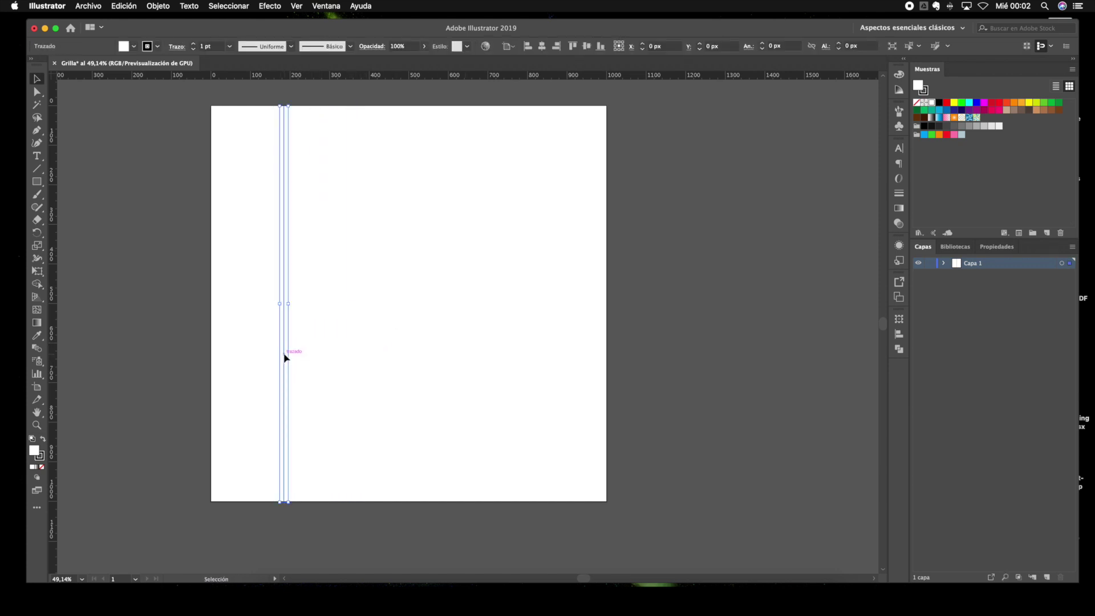
{"action": "left_click", "coordinate": [345, 346]}
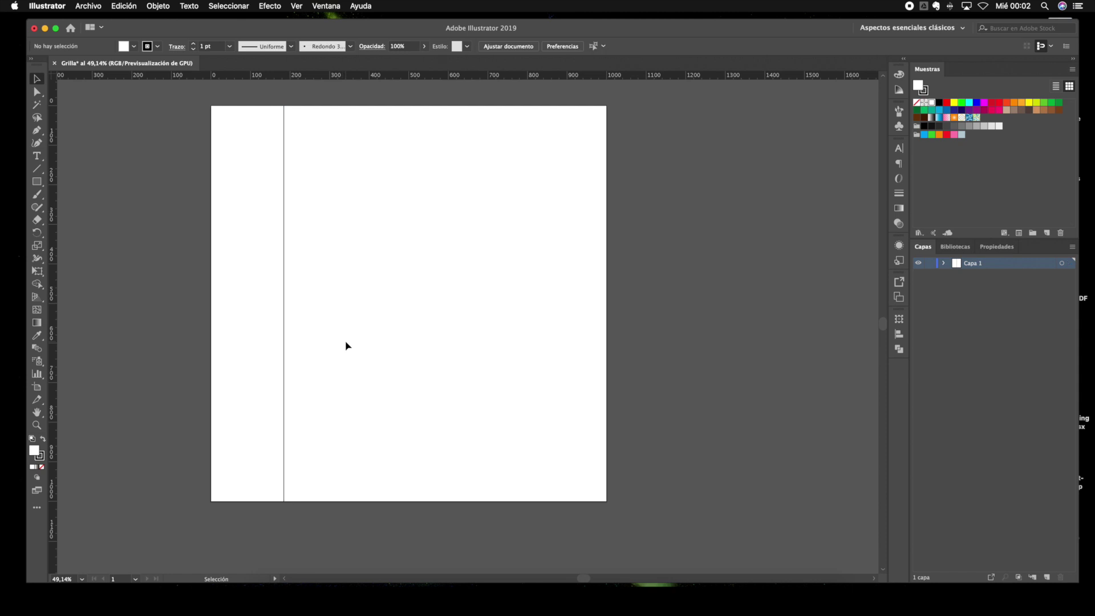
{"action": "left_click_drag", "start_coordinate": [287, 349], "coordinate": [318, 323]}
{"action": "left_click", "coordinate": [354, 371]}
{"action": "key", "text": "z"}
{"action": "left_click", "coordinate": [345, 351]}
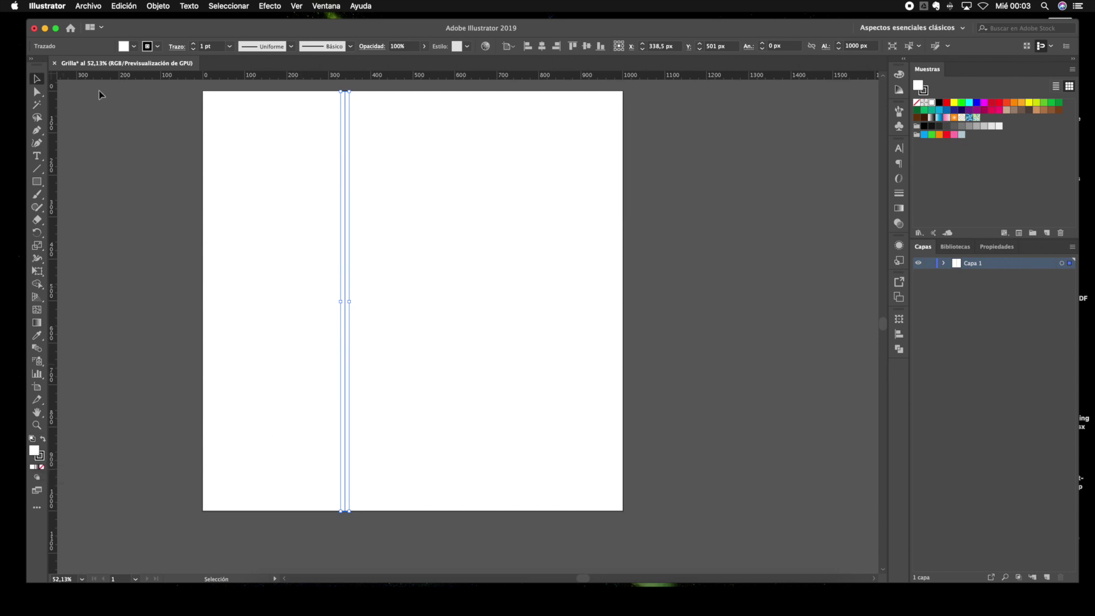
Switch the toolbox to its two-column layout and deselect the vertical line
{"action": "left_click", "coordinate": [32, 60]}
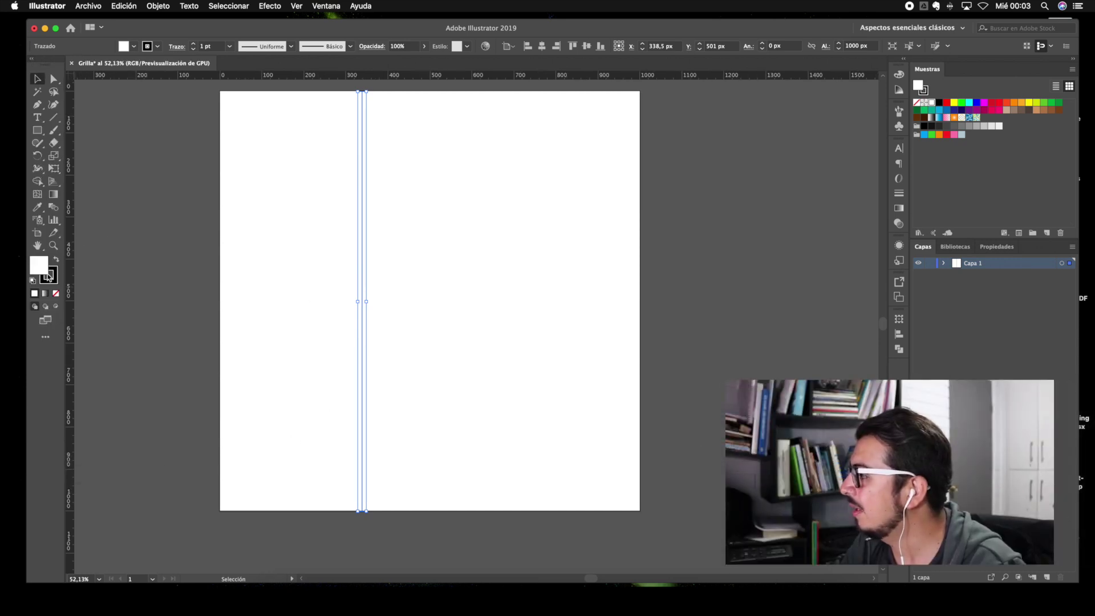
{"action": "left_click", "coordinate": [43, 267]}
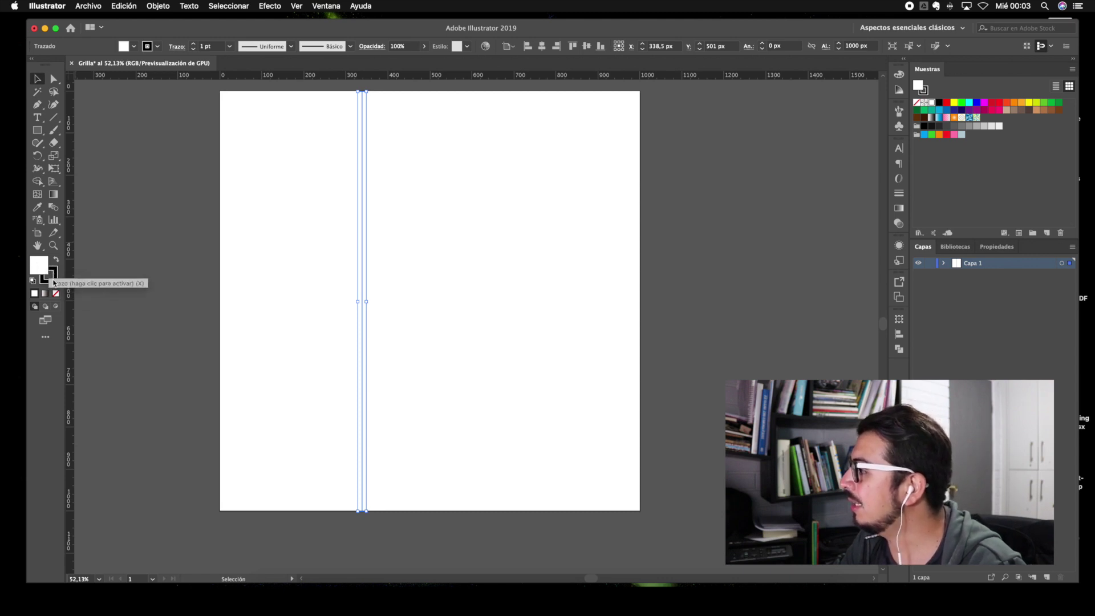
{"action": "left_click", "coordinate": [54, 281]}
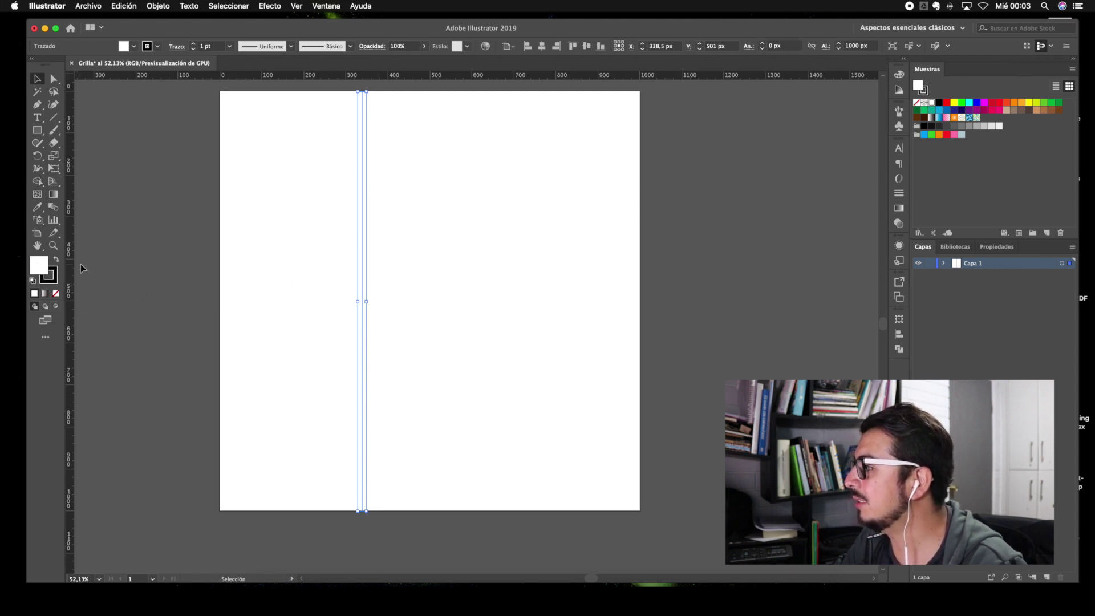
{"action": "left_click", "coordinate": [383, 331]}
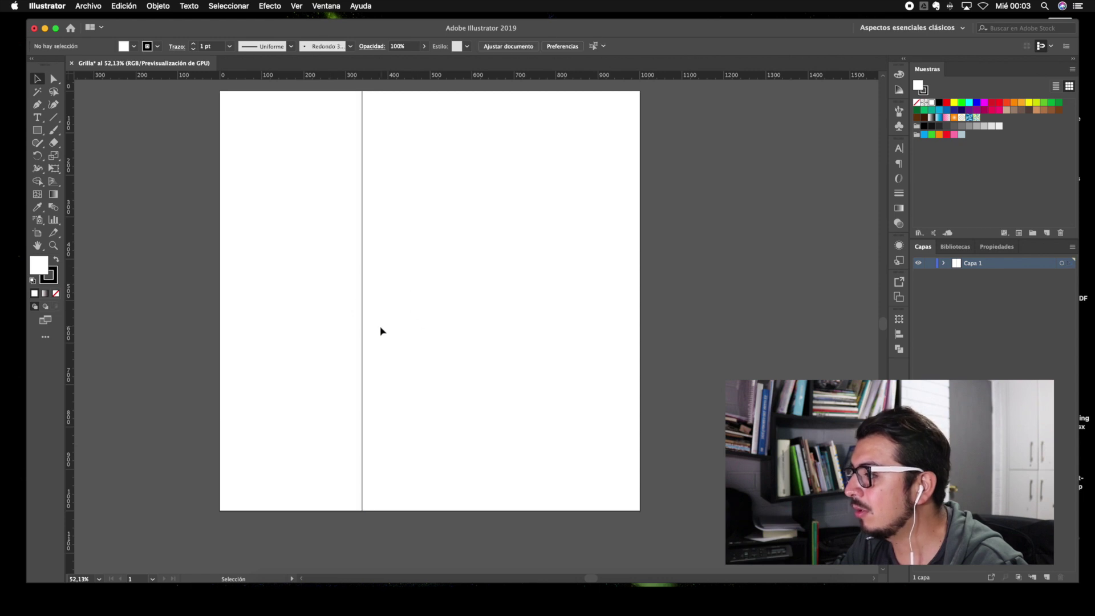
Select the vertical line with a selection marquee and clear the selection again
{"action": "key", "text": "ctrl+a"}
{"action": "left_click", "coordinate": [386, 337]}
{"action": "left_click_drag", "start_coordinate": [386, 330], "coordinate": [326, 307]}
{"action": "scroll", "coordinate": [460, 325], "scroll_direction": "right", "scroll_amount": 1}
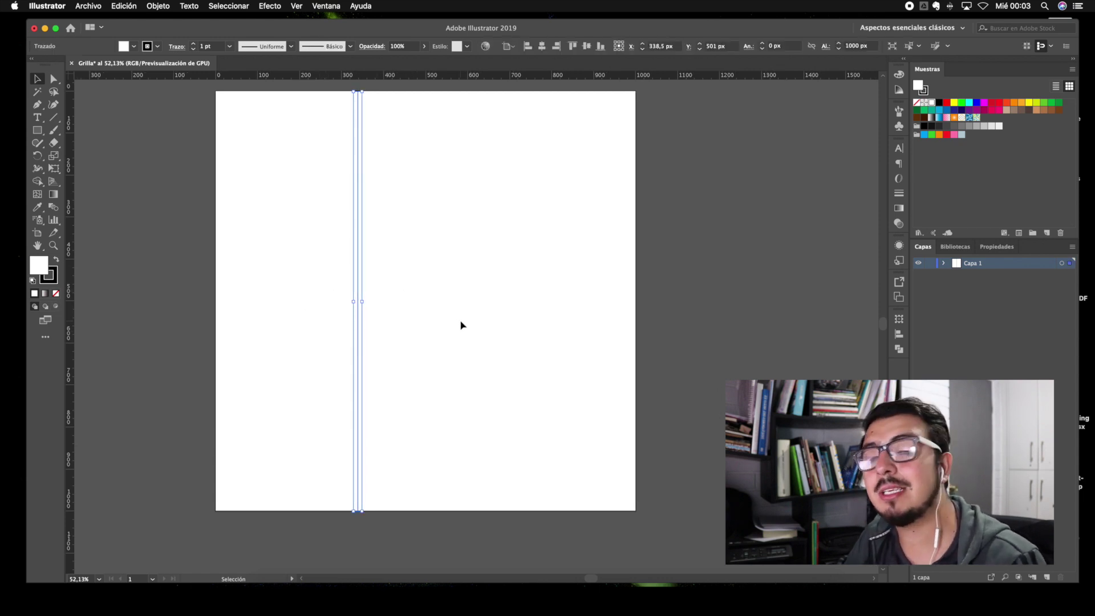
{"action": "left_click", "coordinate": [381, 363]}
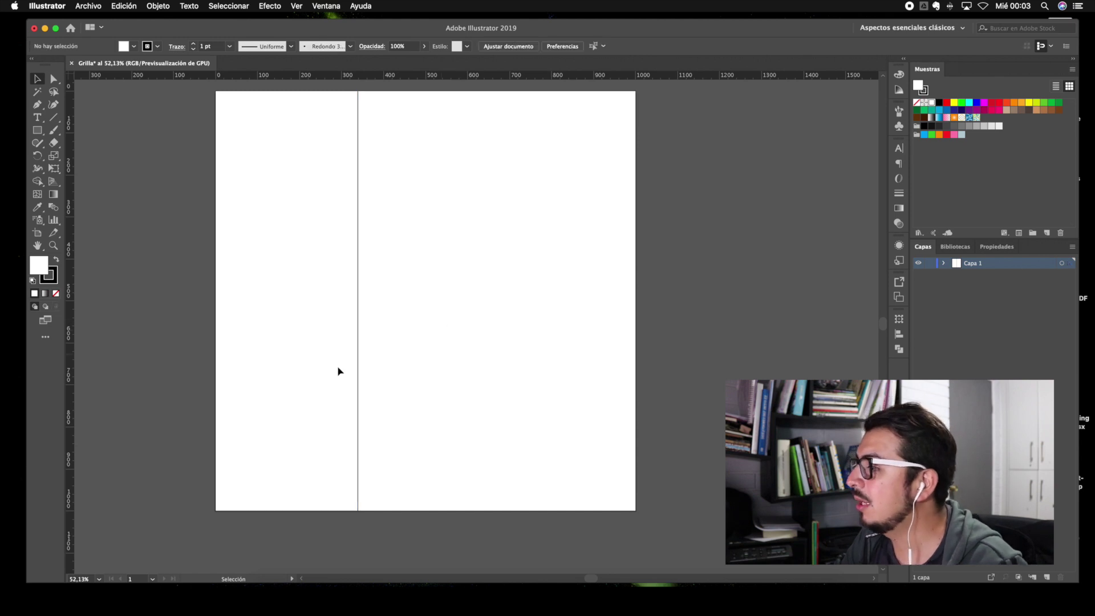
Select the vertical line and set its stroke colour to red B23D3D in the colour picker
{"action": "key", "text": "ctrl+a"}
{"action": "left_click_drag", "start_coordinate": [383, 352], "coordinate": [305, 314]}
{"action": "double_click", "coordinate": [53, 282]}
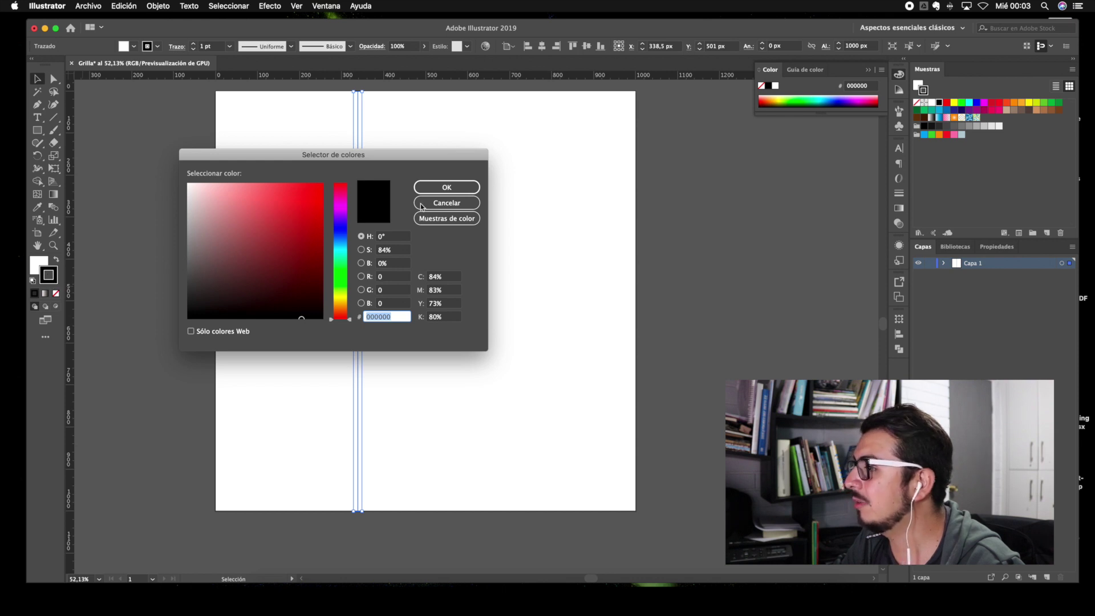
{"action": "left_click", "coordinate": [447, 202]}
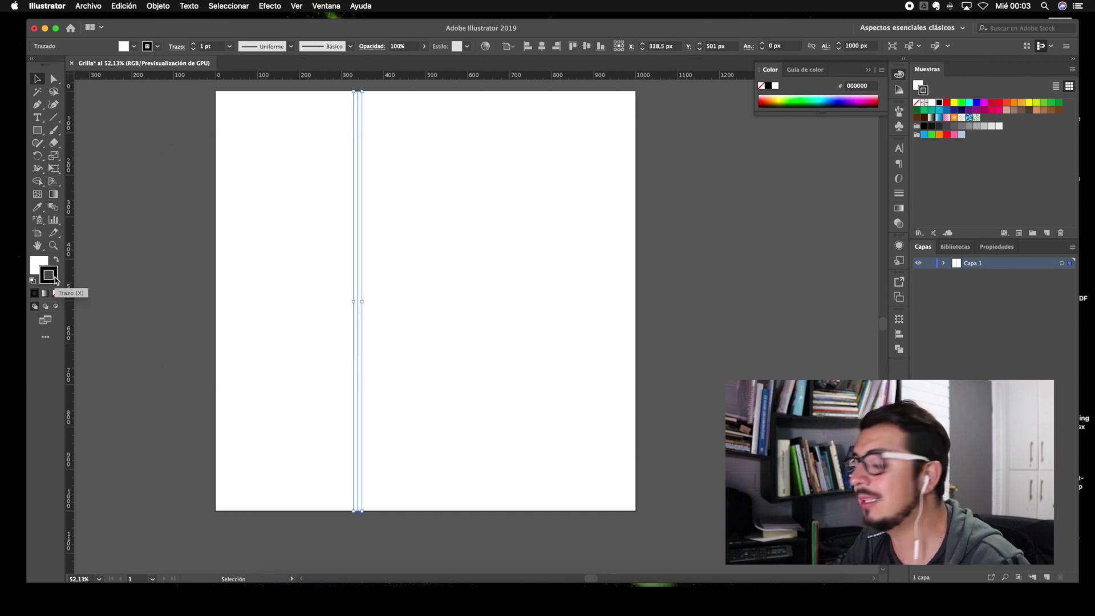
{"action": "double_click", "coordinate": [56, 281]}
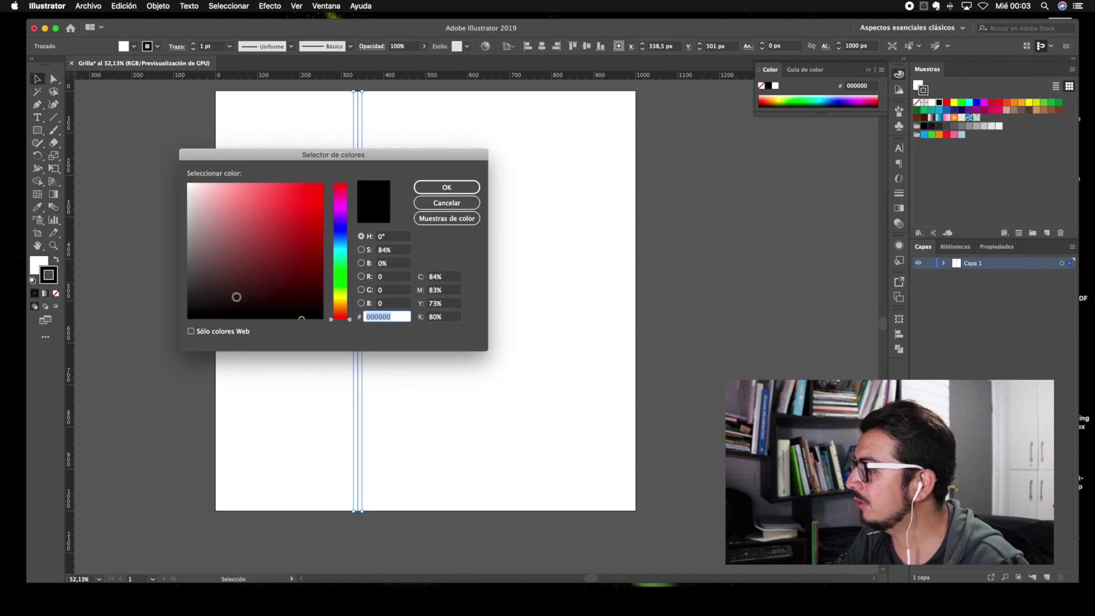
{"action": "mouse_move", "coordinate": [302, 251]}
{"action": "left_mouse_down"}
{"action": "mouse_move", "coordinate": [268, 213]}
{"action": "mouse_move", "coordinate": [285, 218]}
{"action": "mouse_move", "coordinate": [277, 224]}
{"action": "left_mouse_up"}
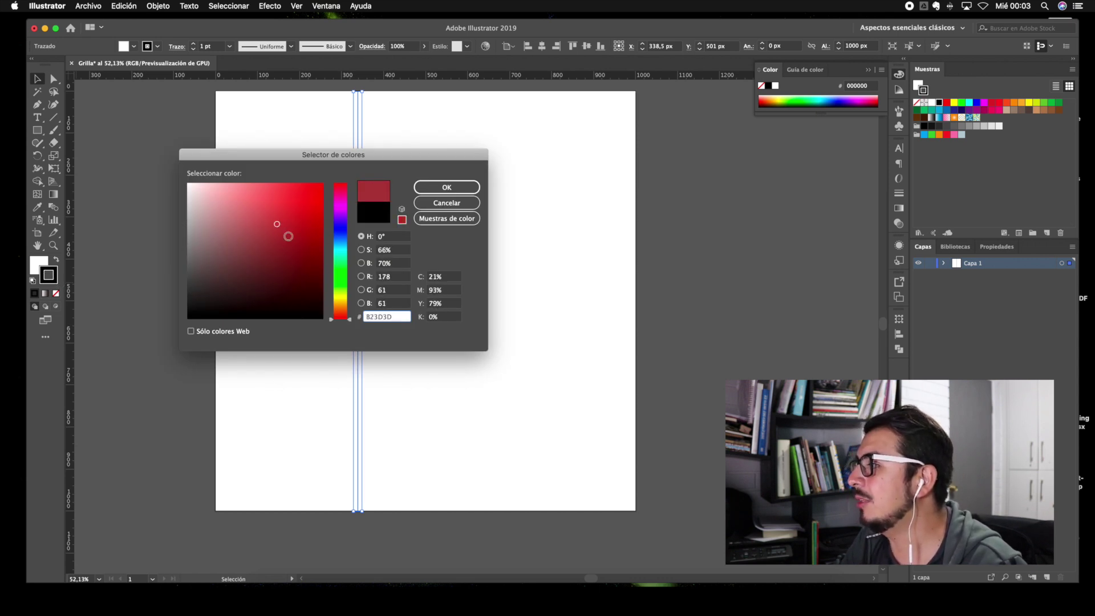
{"action": "left_click", "coordinate": [447, 187]}
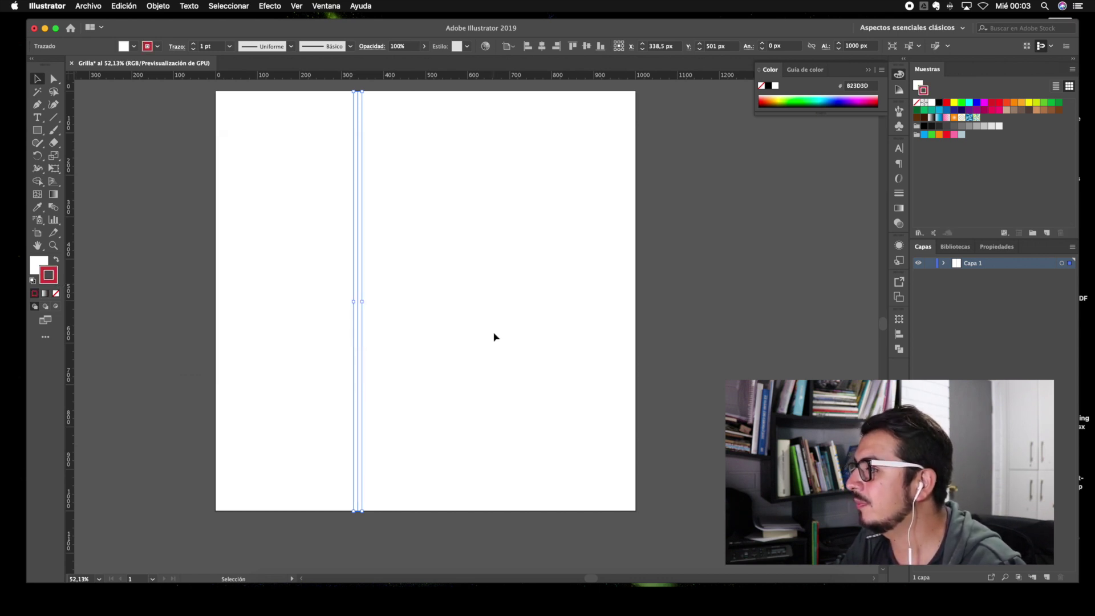
Change the selected line's stroke colour to the slightly lighter red B24444
{"action": "double_click", "coordinate": [55, 283]}
{"action": "left_click", "coordinate": [272, 223]}
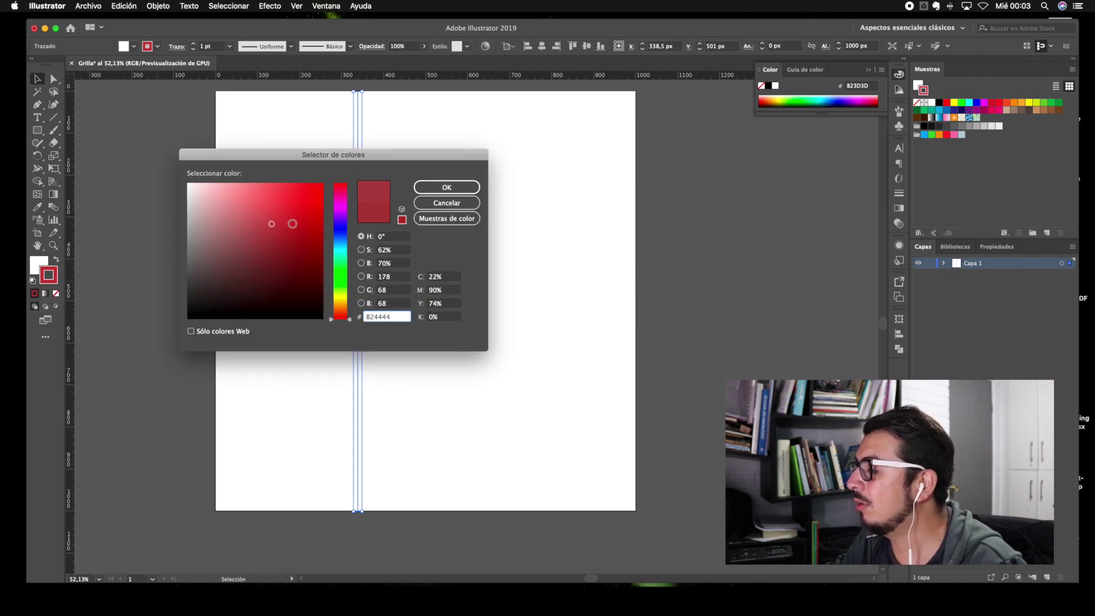
{"action": "left_click", "coordinate": [449, 188]}
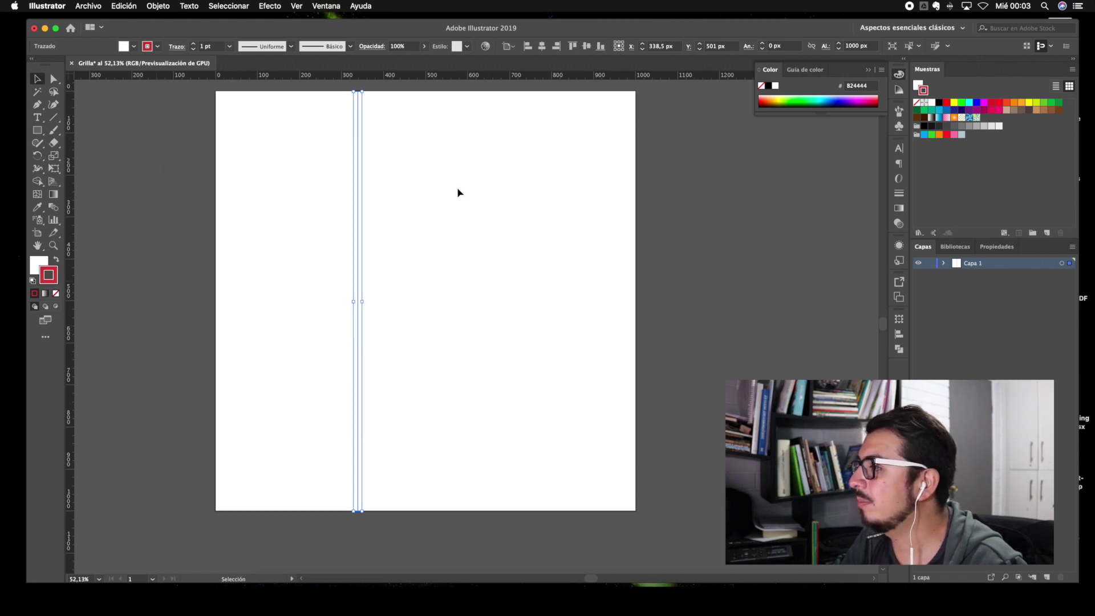
Reselect the vertical line and set its stroke colour back to black 000000
{"action": "left_click", "coordinate": [373, 292]}
{"action": "left_click_drag", "start_coordinate": [326, 270], "coordinate": [328, 270]}
{"action": "left_click", "coordinate": [386, 298]}
{"action": "left_click_drag", "start_coordinate": [392, 304], "coordinate": [337, 251]}
{"action": "double_click", "coordinate": [50, 277]}
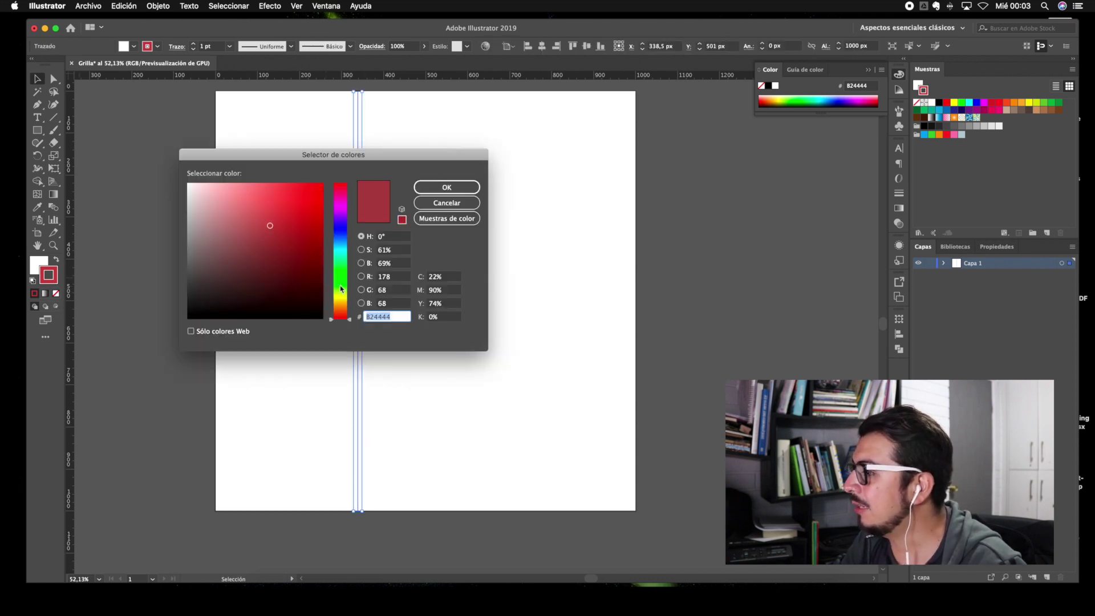
{"action": "left_click_drag", "start_coordinate": [287, 289], "coordinate": [183, 323]}
{"action": "left_click", "coordinate": [447, 187]}
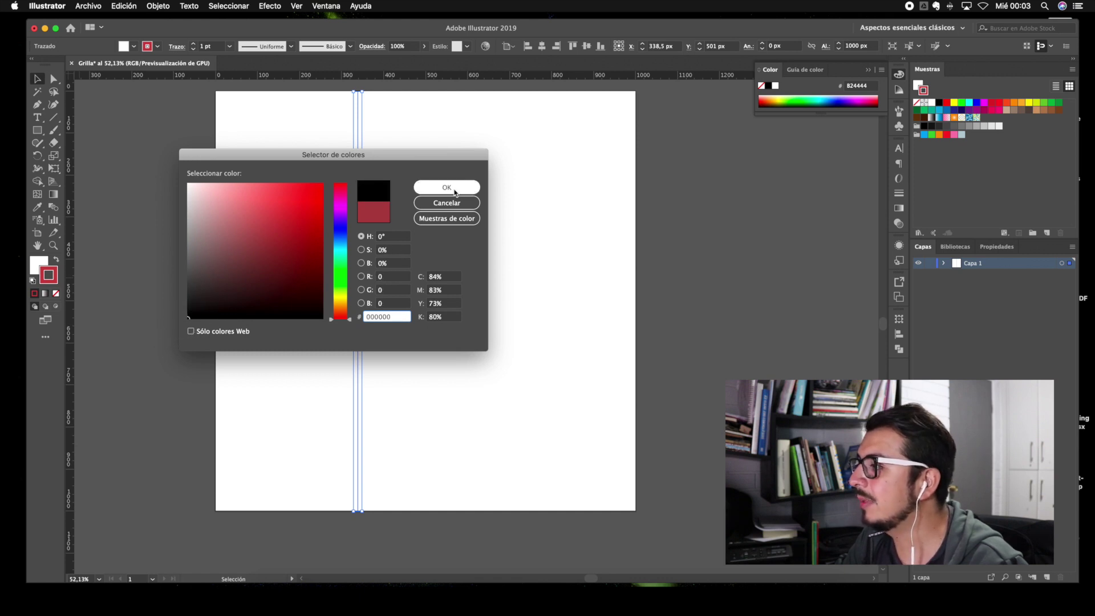
Move the vertical line to X 543.5 px and from there onto the artboard's left edge at X -0.5 px
{"action": "left_click", "coordinate": [354, 297]}
{"action": "left_click_drag", "start_coordinate": [359, 306], "coordinate": [446, 316]}
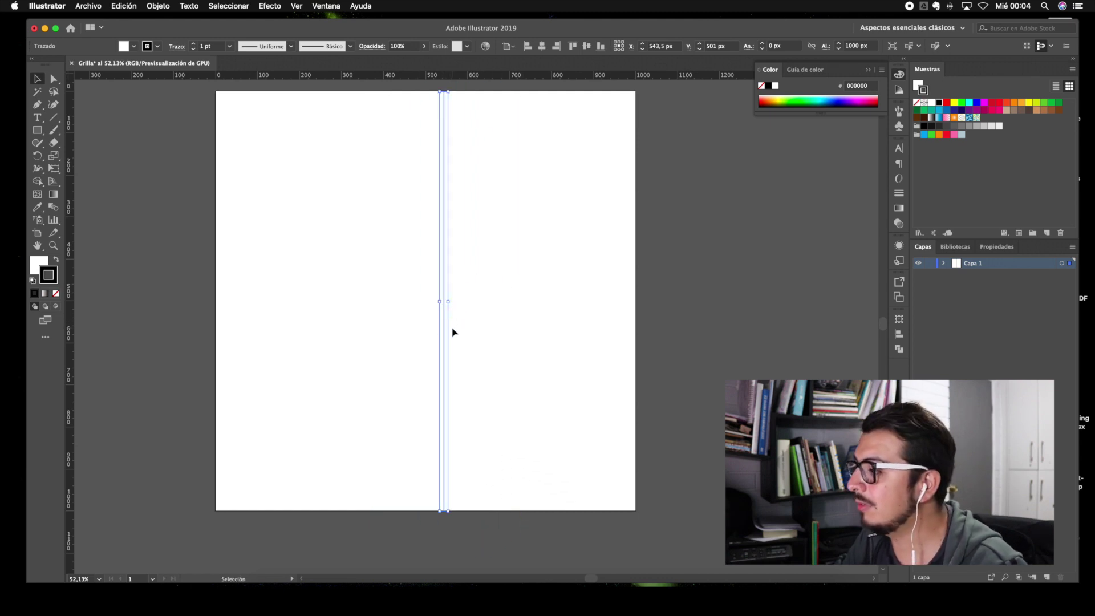
{"action": "left_click", "coordinate": [455, 339]}
{"action": "left_click_drag", "start_coordinate": [445, 339], "coordinate": [220, 320]}
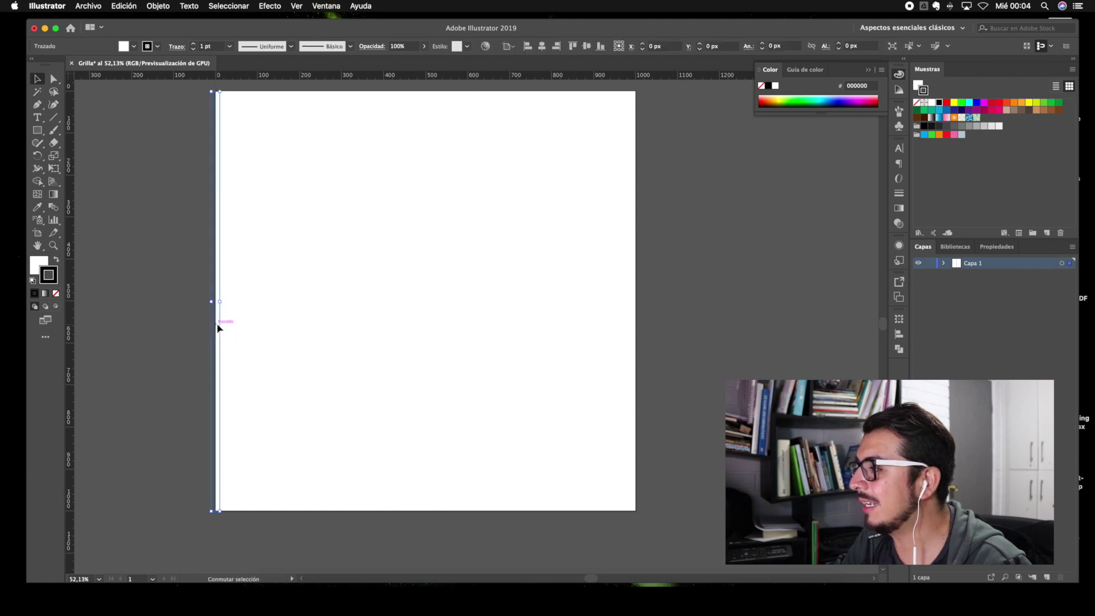
{"action": "left_click", "coordinate": [413, 338]}
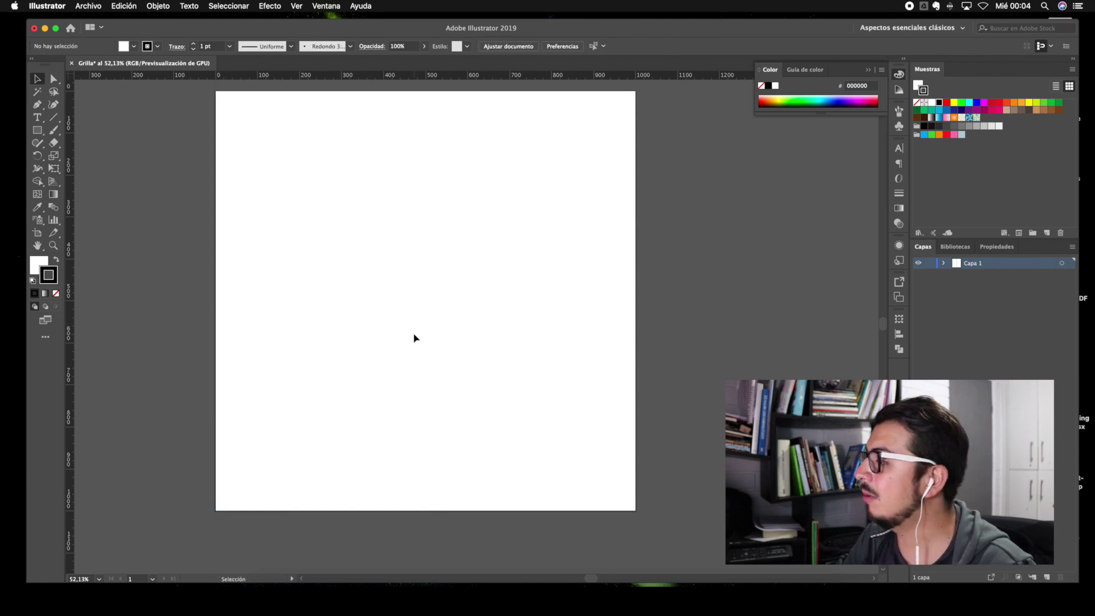
Move the line up at the artboard's upper-left corner so its upper end snaps to the top edge, at Y 500 px
{"action": "scroll", "coordinate": [208, 184], "scroll_direction": "up", "scroll_amount": 4}
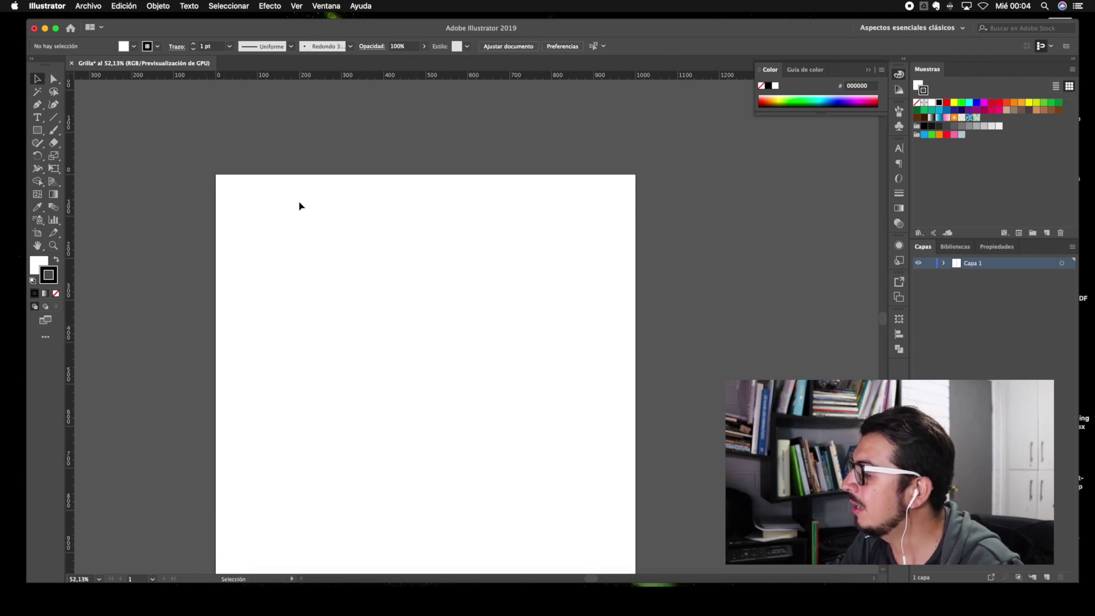
{"action": "scroll", "coordinate": [298, 205], "scroll_direction": "left", "scroll_amount": 4}
{"action": "mouse_move", "coordinate": [302, 363]}
{"action": "left_mouse_down"}
{"action": "mouse_move", "coordinate": [429, 360]}
{"action": "mouse_move", "coordinate": [304, 369]}
{"action": "left_mouse_up"}
{"action": "left_click", "coordinate": [435, 382]}
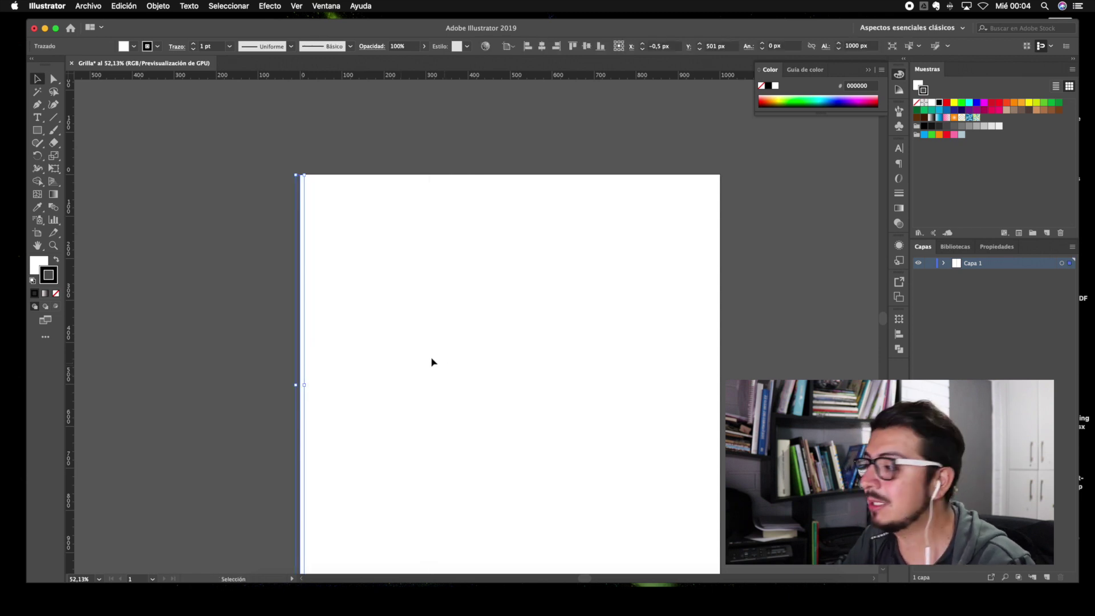
{"action": "left_click", "coordinate": [388, 296]}
{"action": "key", "text": "z"}
{"action": "left_click_drag", "start_coordinate": [290, 168], "coordinate": [523, 245]}
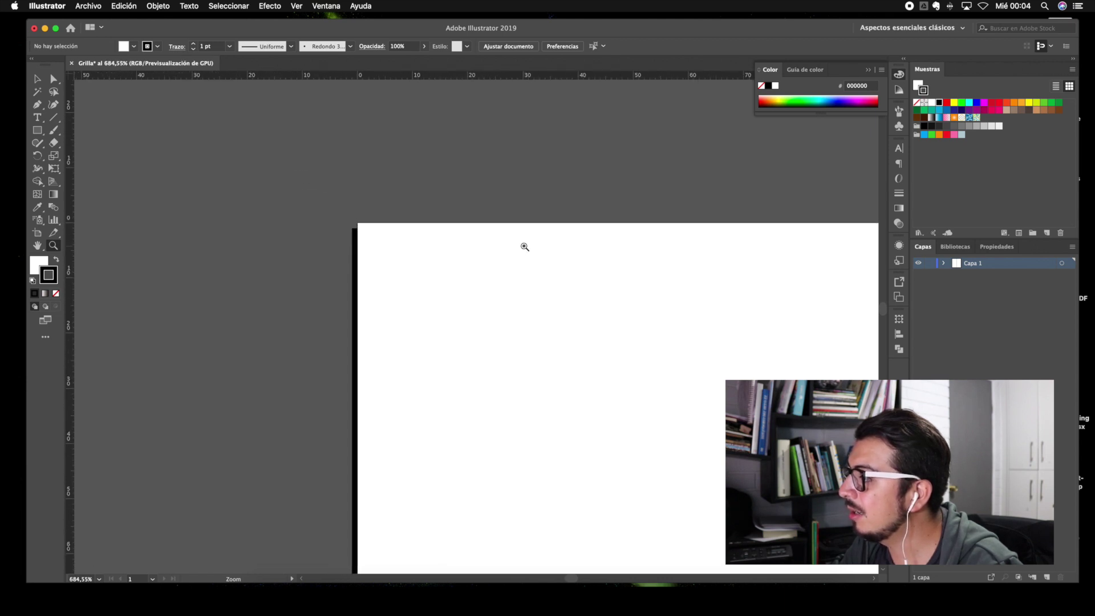
{"action": "left_click_drag", "start_coordinate": [411, 239], "coordinate": [269, 319]}
{"action": "key", "text": "v"}
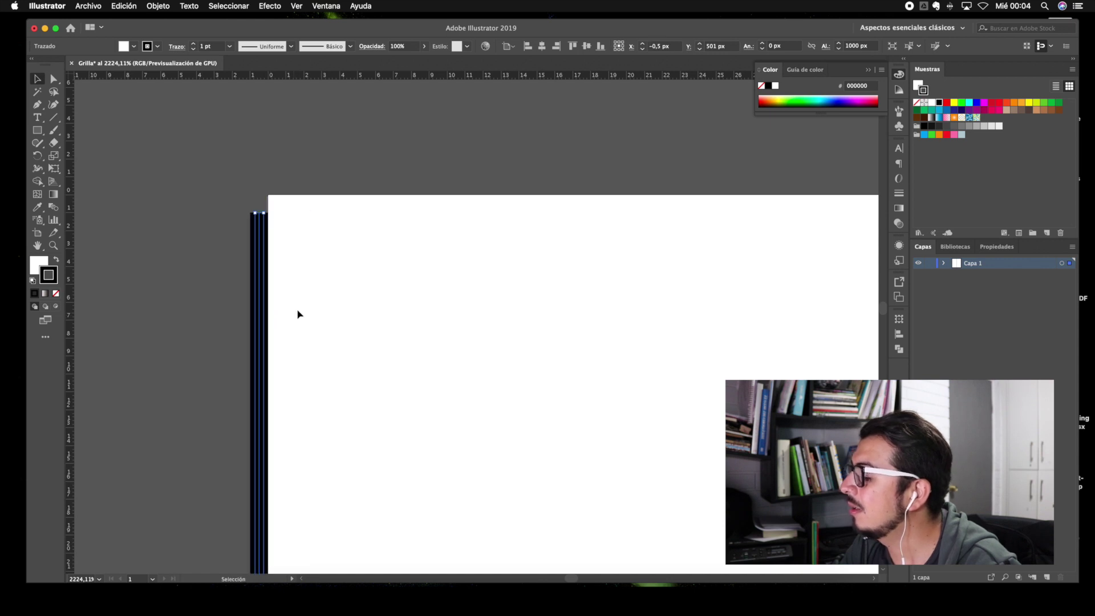
{"action": "left_click", "coordinate": [292, 291]}
{"action": "left_click_drag", "start_coordinate": [260, 317], "coordinate": [261, 304]}
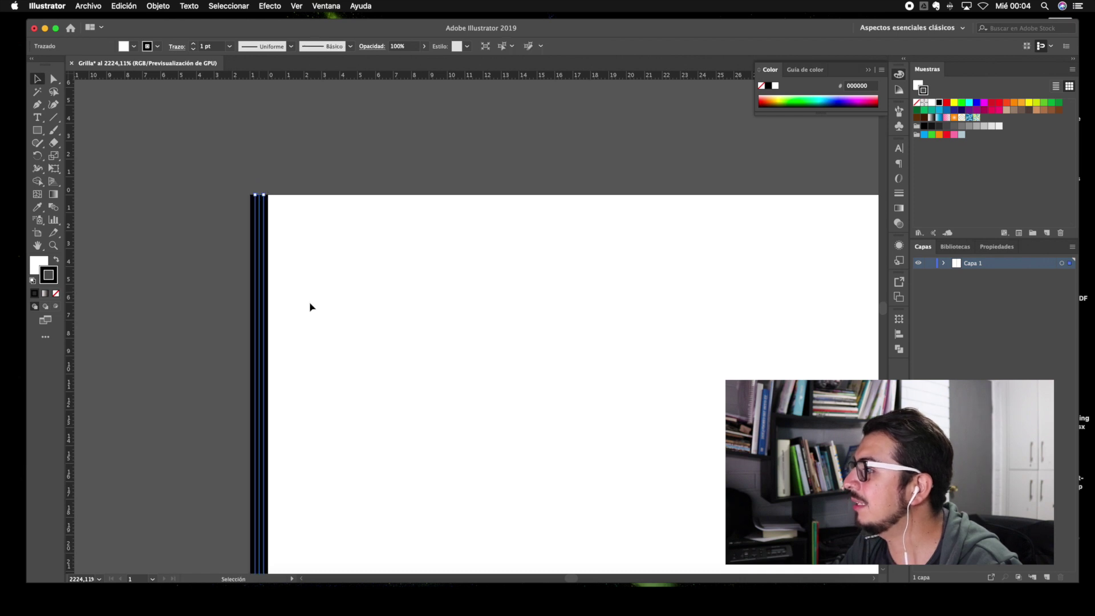
Deselect the line on the artboard's left edge and reselect it with a selection marquee
{"action": "left_click", "coordinate": [462, 390]}
{"action": "left_click_drag", "start_coordinate": [450, 383], "coordinate": [342, 313]}
{"action": "key", "text": "v"}
{"action": "left_click", "coordinate": [469, 399]}
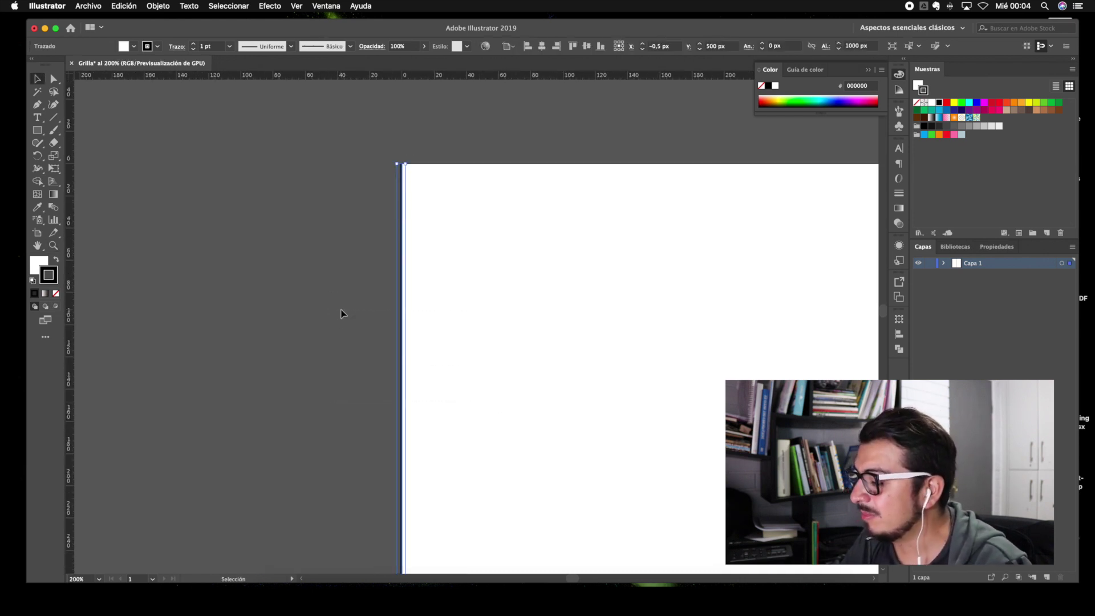
{"action": "left_click_drag", "start_coordinate": [447, 308], "coordinate": [306, 215]}
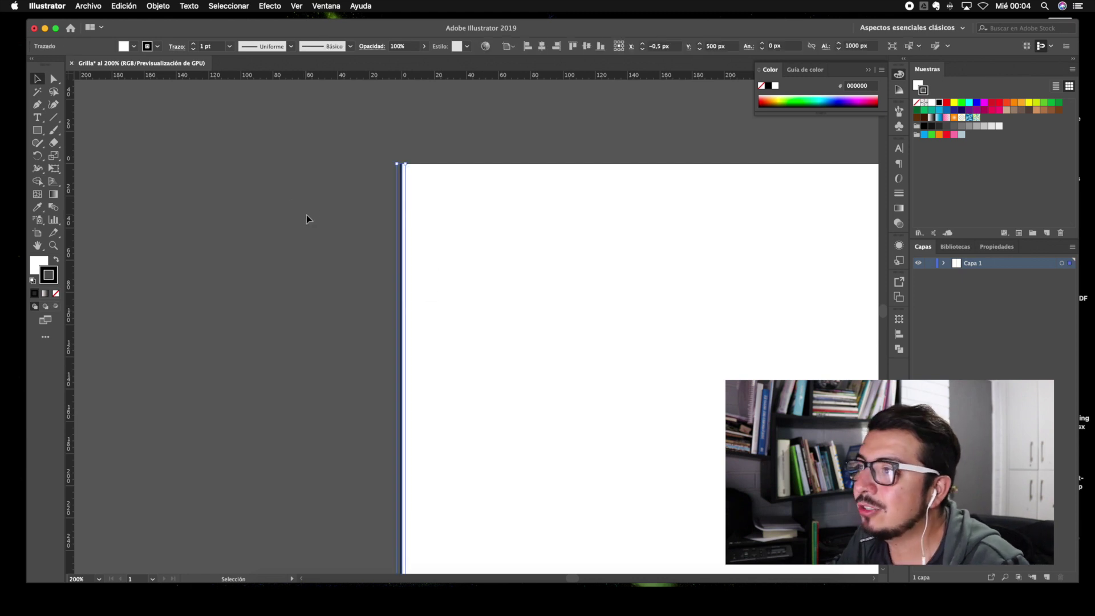
{"action": "left_click_drag", "start_coordinate": [438, 355], "coordinate": [330, 286]}
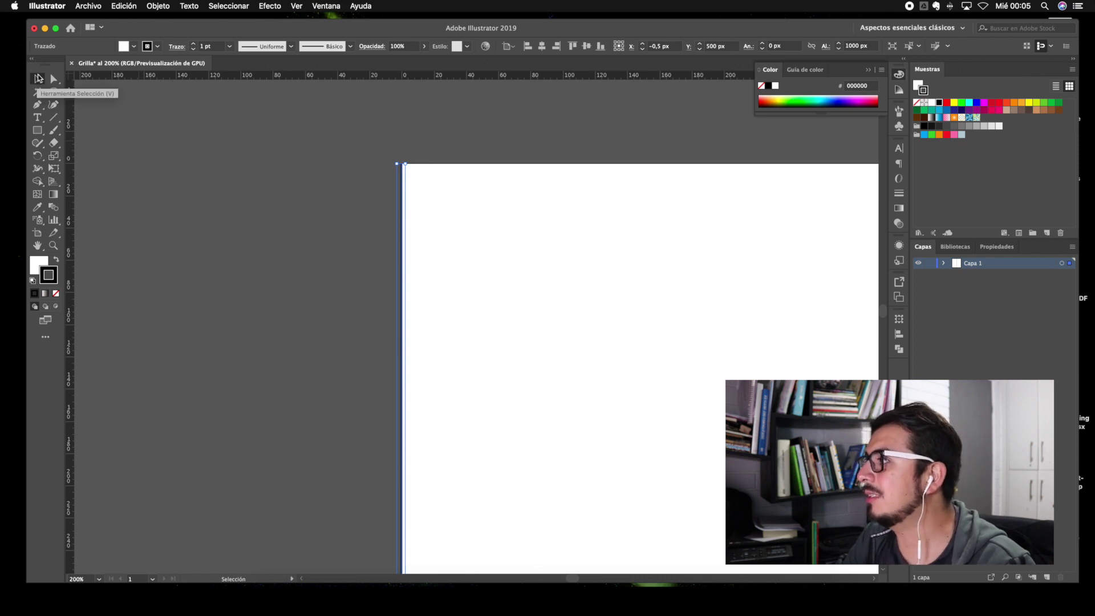
{"action": "left_click", "coordinate": [460, 273]}
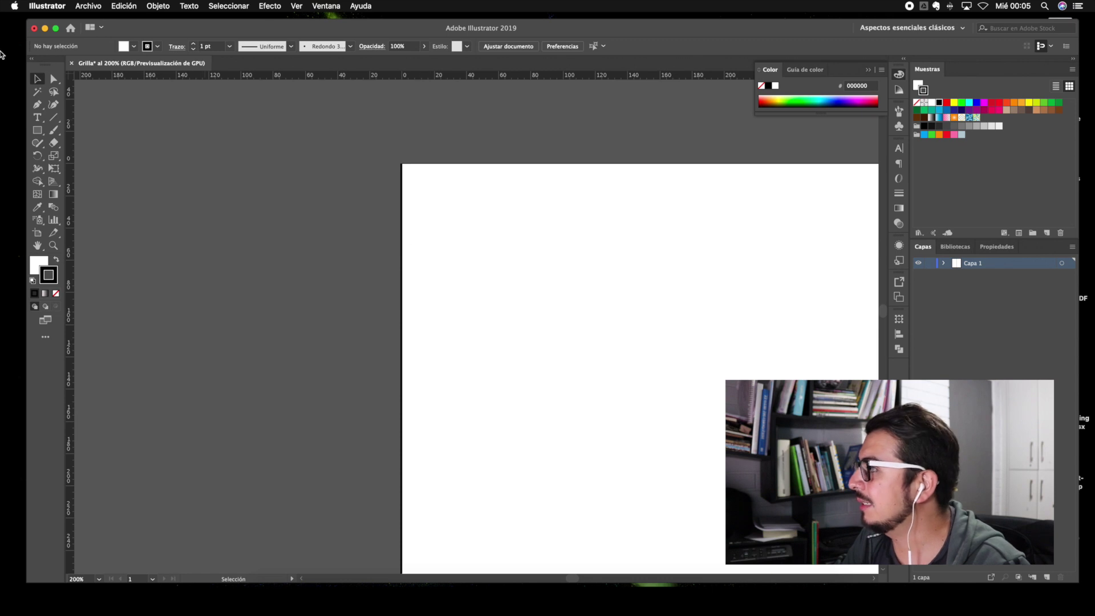
{"action": "left_click_drag", "start_coordinate": [459, 325], "coordinate": [376, 270]}
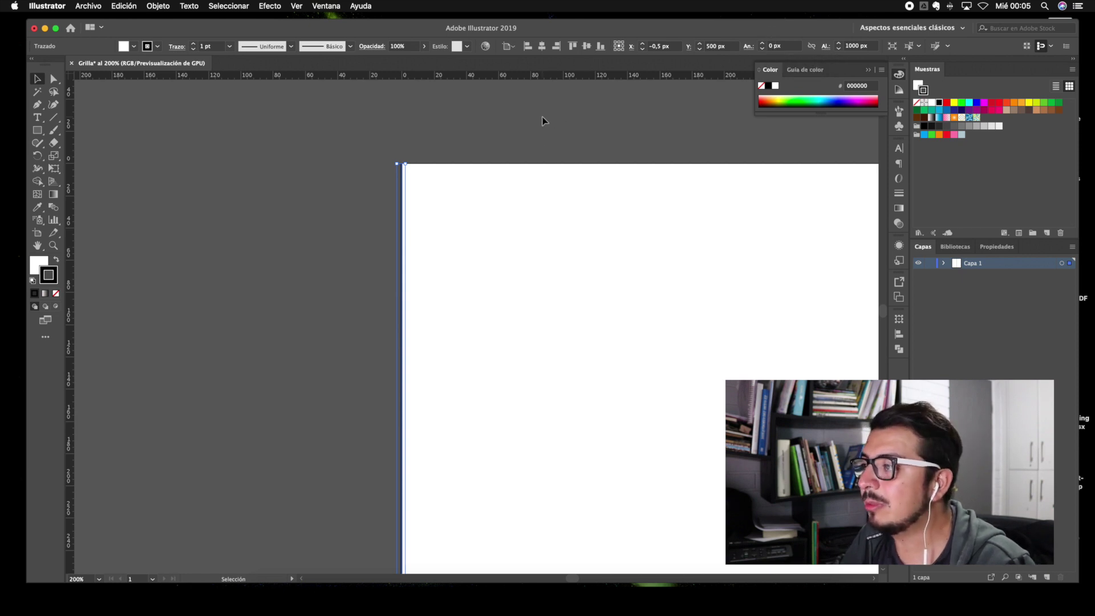
Check the vertical line's height value and its placement along the artboard's left edge, and leave it deselected
{"action": "left_click", "coordinate": [859, 47]}
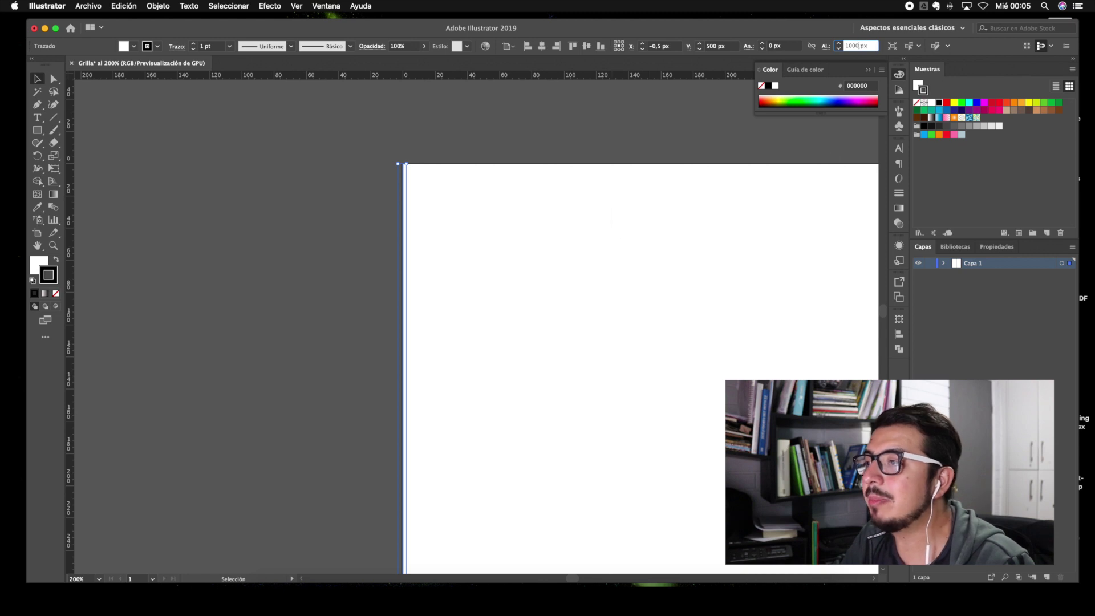
{"action": "left_click", "coordinate": [486, 198]}
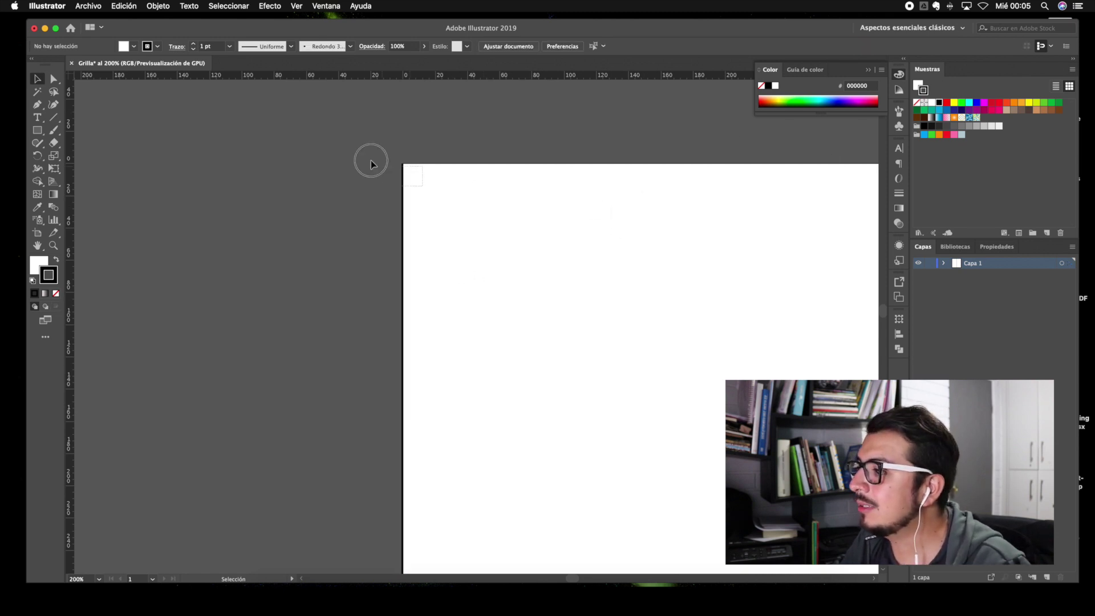
{"action": "left_click_drag", "start_coordinate": [370, 160], "coordinate": [438, 171]}
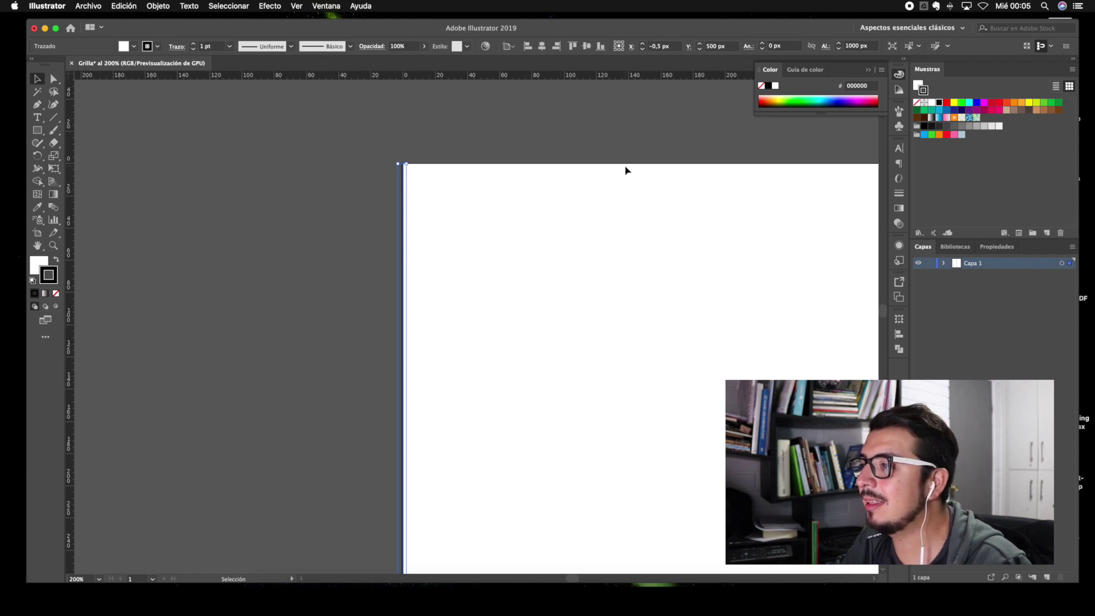
{"action": "key", "text": "z"}
{"action": "left_click", "coordinate": [633, 305], "text": "alt"}
{"action": "left_click", "coordinate": [547, 354], "text": "alt"}
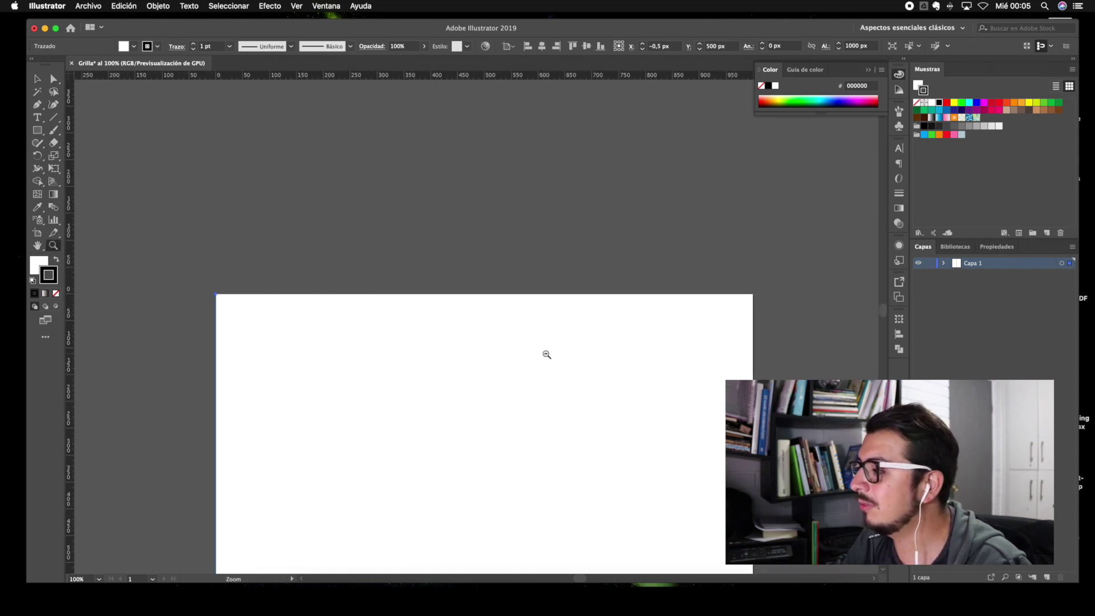
{"action": "scroll", "coordinate": [550, 349], "scroll_direction": "down", "scroll_amount": 3}
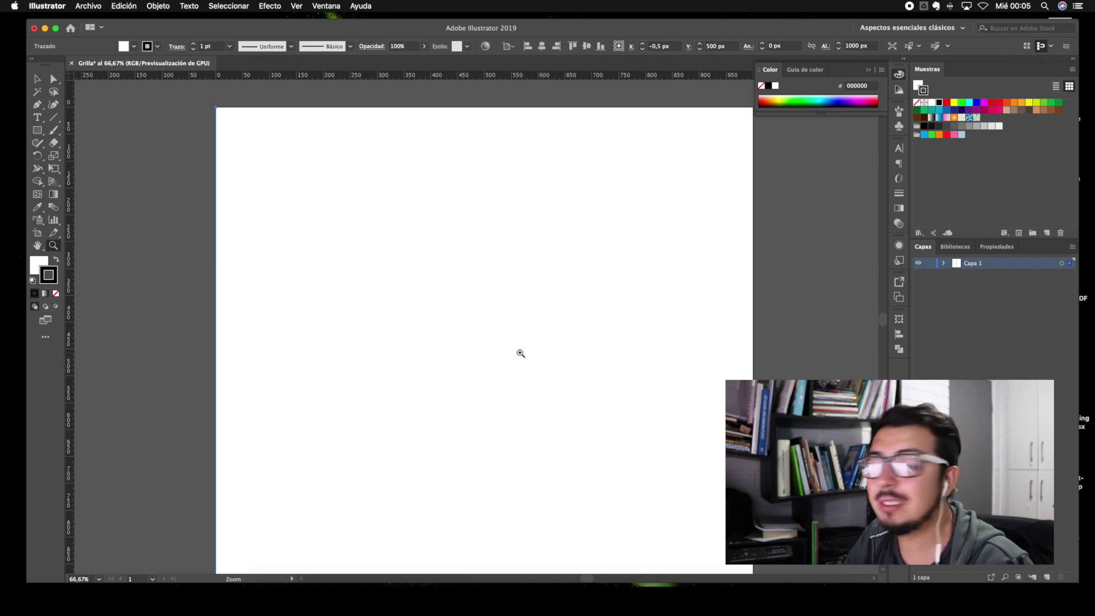
{"action": "key", "text": "v"}
{"action": "left_click", "coordinate": [366, 343]}
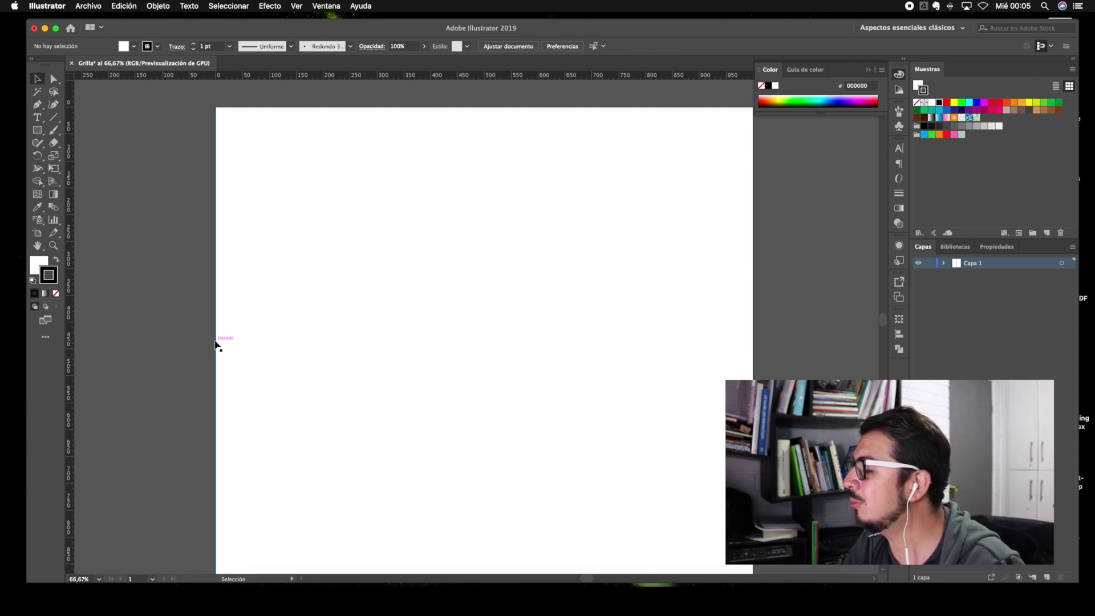
Duplicate the vertical line on the artboard's left edge horizontally by 100 px, placing the copy at X 99.5 px
{"action": "key", "text": "z"}
{"action": "scroll", "coordinate": [430, 268], "scroll_direction": "up", "scroll_amount": 5}
{"action": "scroll", "coordinate": [430, 269], "scroll_direction": "left", "scroll_amount": 5}
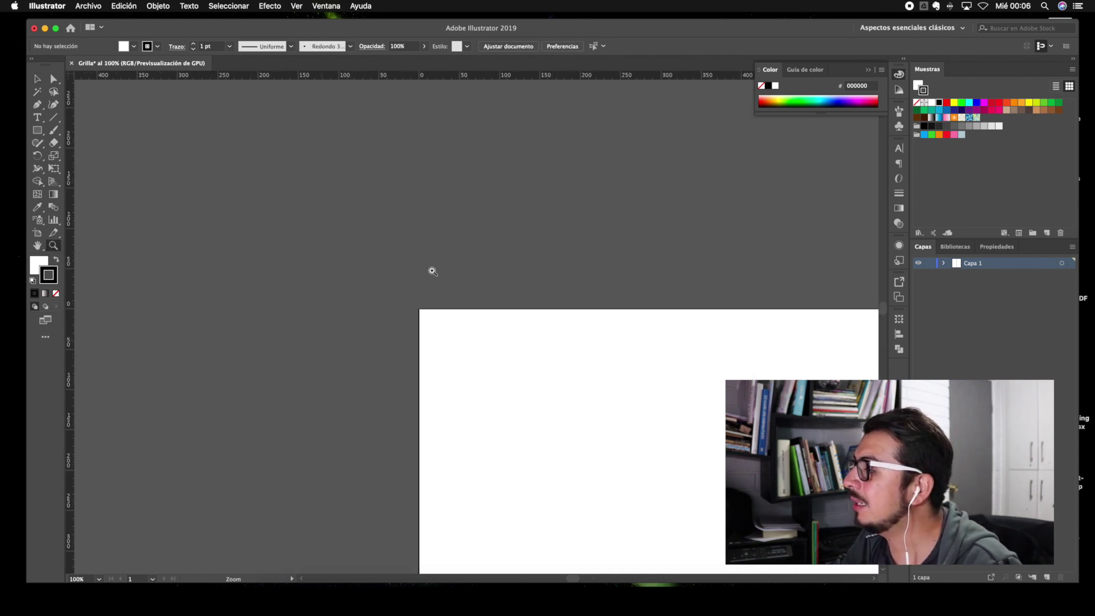
{"action": "left_click", "coordinate": [508, 325]}
{"action": "scroll", "coordinate": [505, 327], "scroll_direction": "down", "scroll_amount": 3}
{"action": "scroll", "coordinate": [505, 327], "scroll_direction": "up", "scroll_amount": 3}
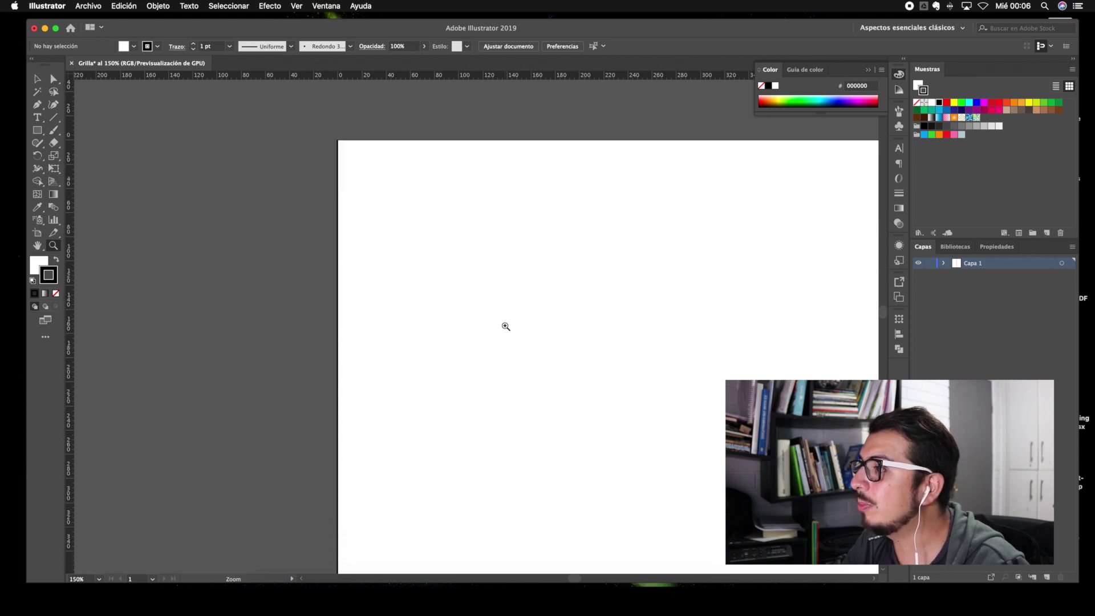
{"action": "scroll", "coordinate": [506, 327], "scroll_direction": "left", "scroll_amount": 2}
{"action": "key", "text": "v"}
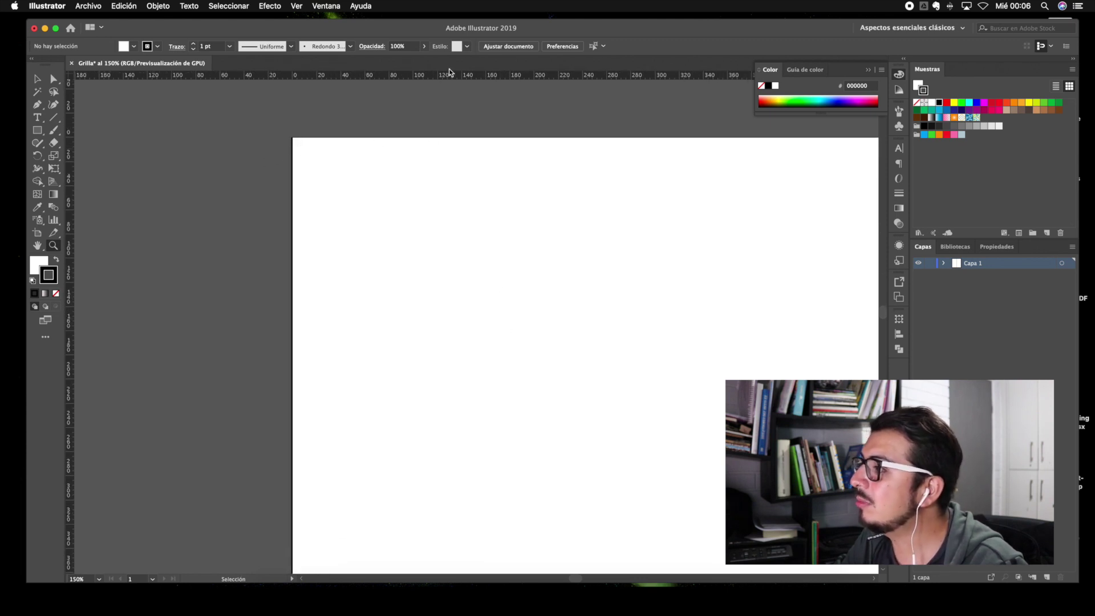
{"action": "scroll", "coordinate": [379, 173], "scroll_direction": "down", "scroll_amount": 2}
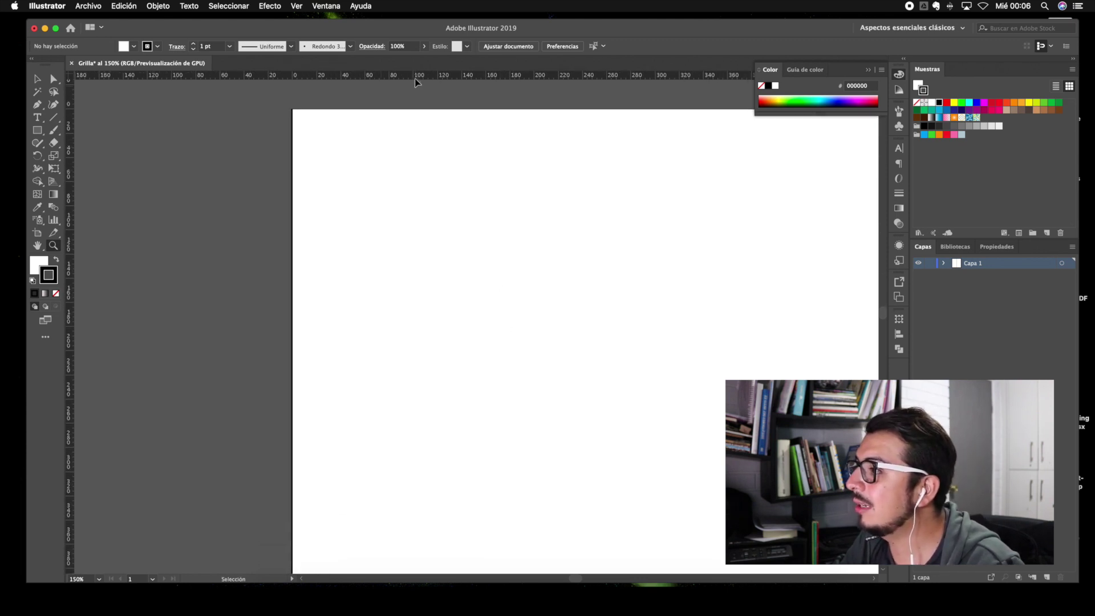
{"action": "key", "text": "z"}
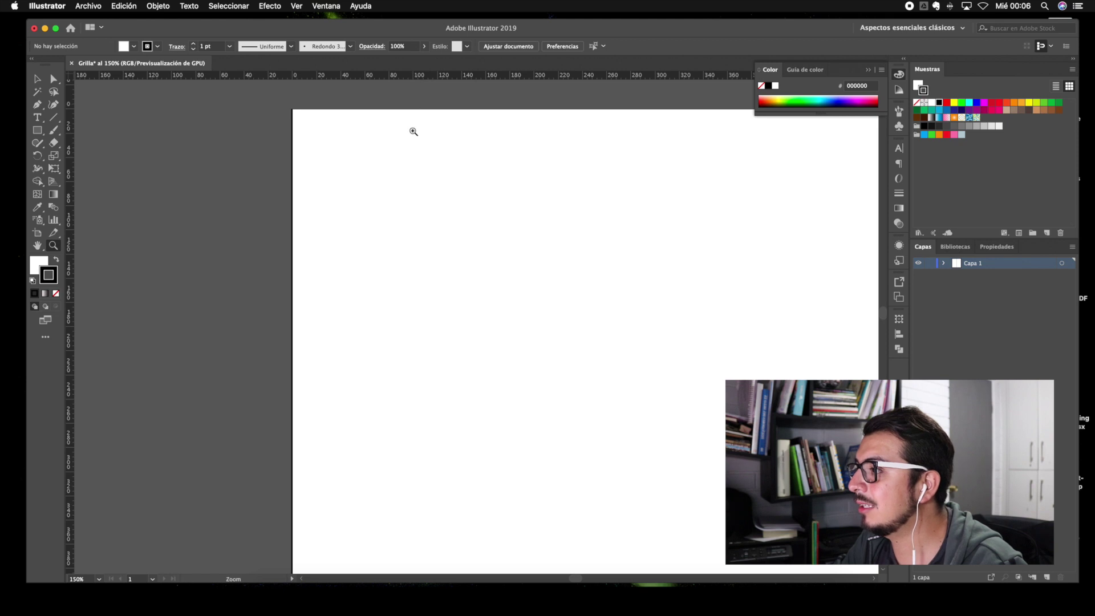
{"action": "key", "text": "v"}
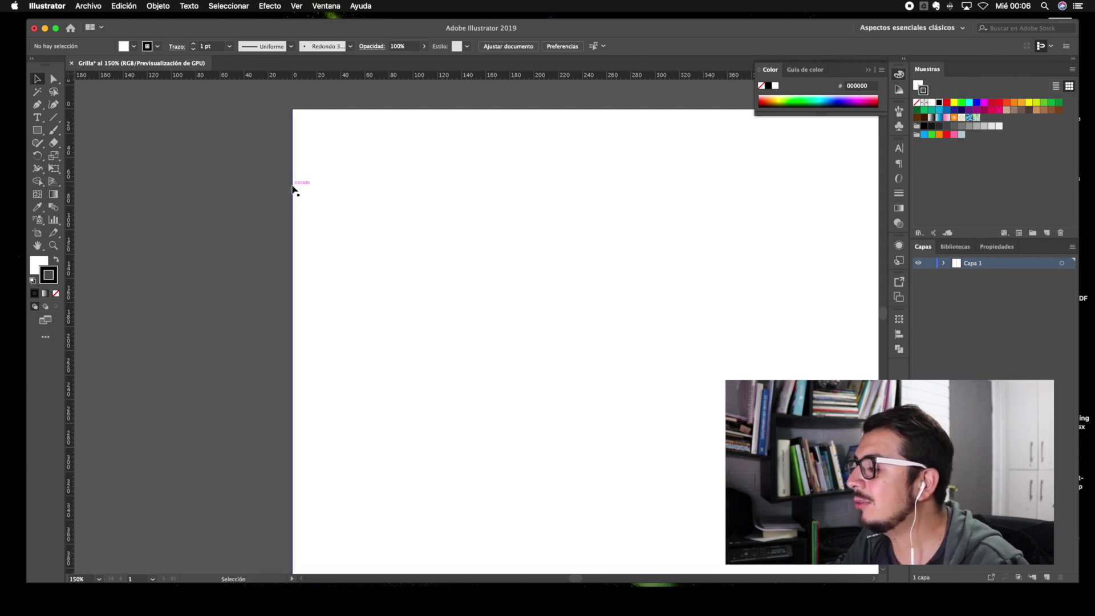
{"action": "left_click_drag", "start_coordinate": [294, 189], "coordinate": [388, 188]}
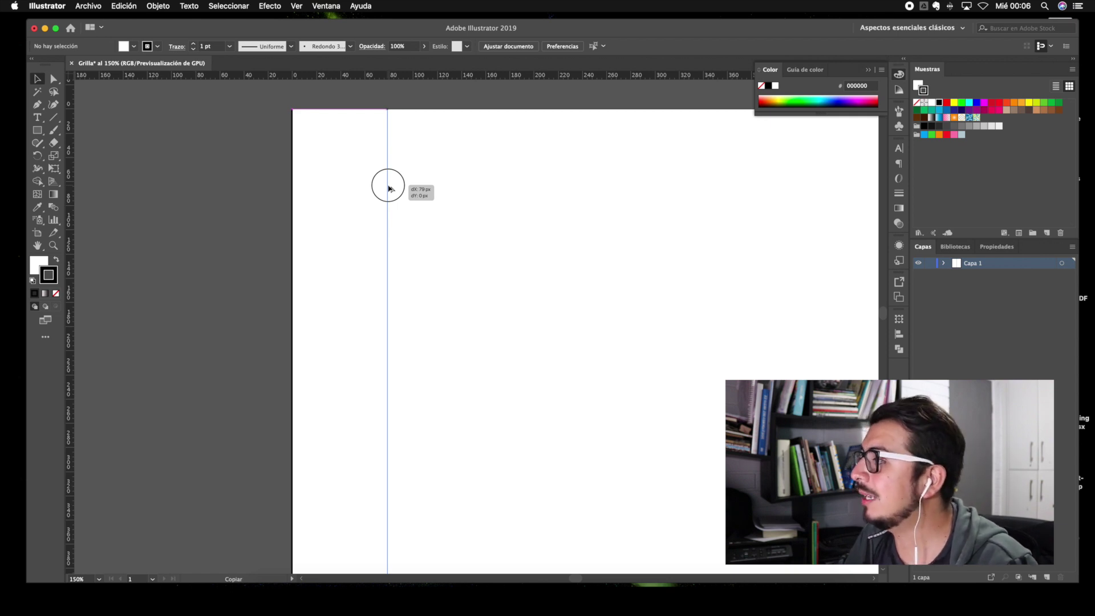
{"action": "left_click_drag", "start_coordinate": [388, 188], "coordinate": [414, 188]}
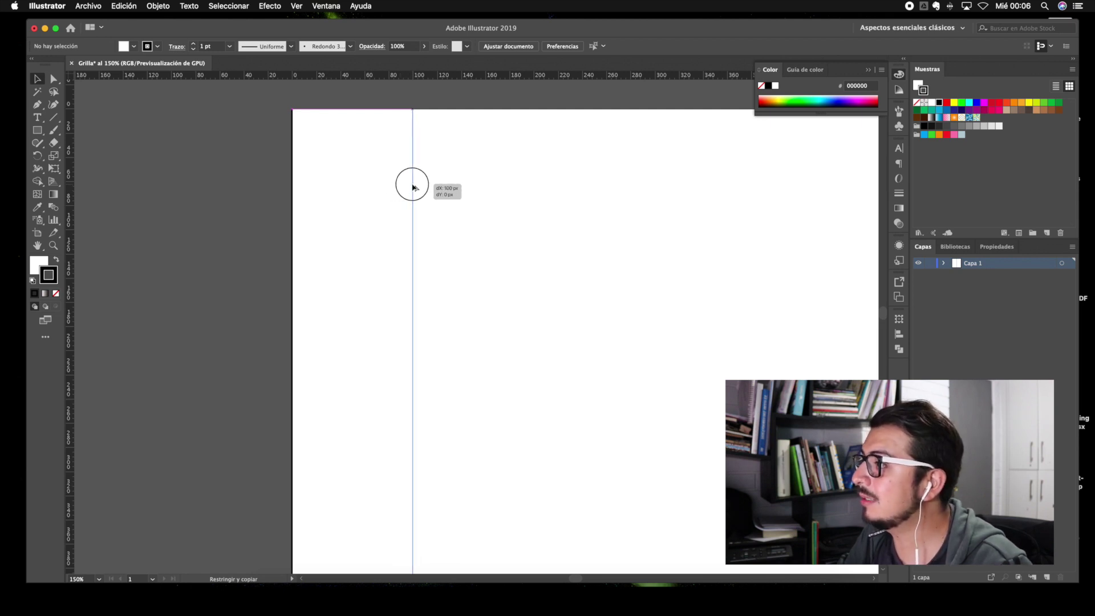
{"action": "mouse_move", "coordinate": [408, 186]}
{"action": "left_mouse_down"}
{"action": "mouse_move", "coordinate": [386, 186]}
{"action": "mouse_move", "coordinate": [451, 187]}
{"action": "mouse_move", "coordinate": [348, 187]}
{"action": "mouse_move", "coordinate": [414, 185]}
{"action": "left_mouse_up"}
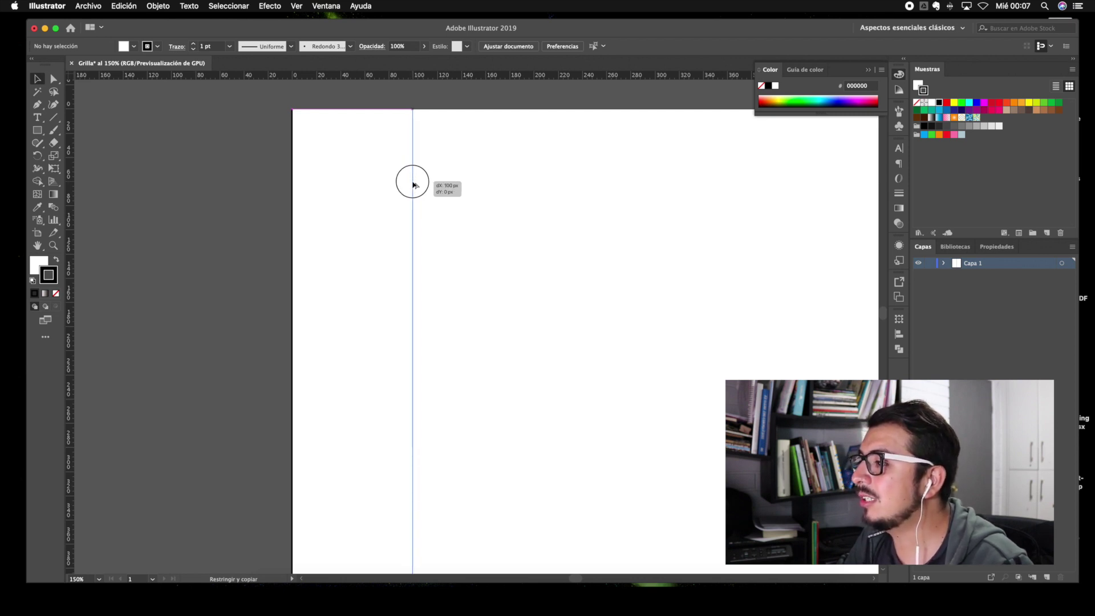
{"action": "left_click_drag", "start_coordinate": [414, 185], "coordinate": [414, 185]}
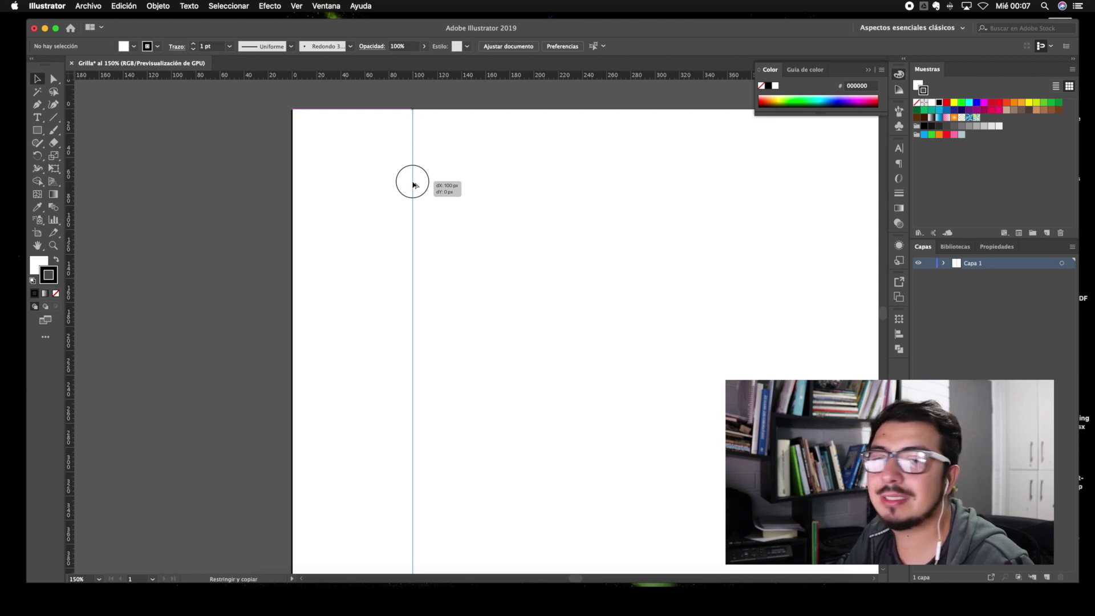
{"action": "left_click_drag", "start_coordinate": [414, 185], "coordinate": [415, 185]}
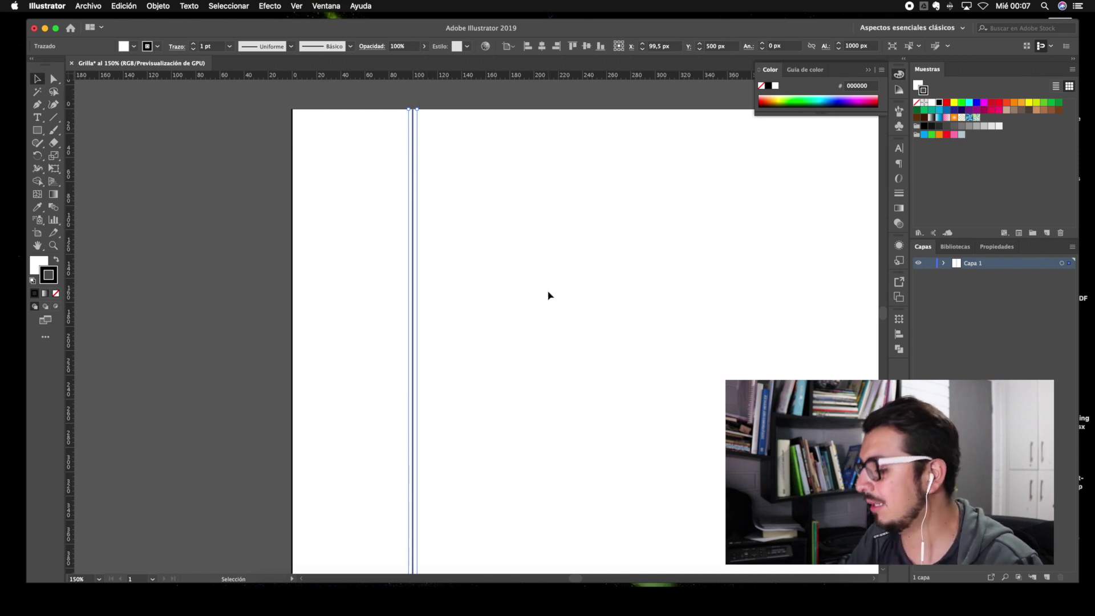
Repeat the last copy transformation once to add another vertical line at X 199.5 px
{"action": "key", "text": "z"}
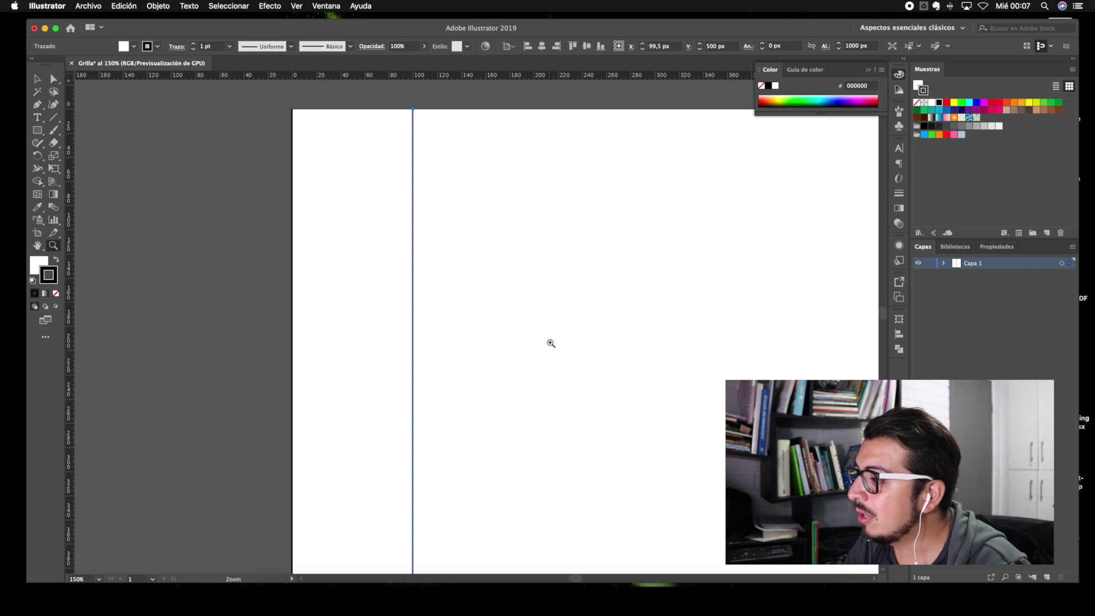
{"action": "left_click", "coordinate": [551, 342], "text": "alt"}
{"action": "key", "text": "v"}
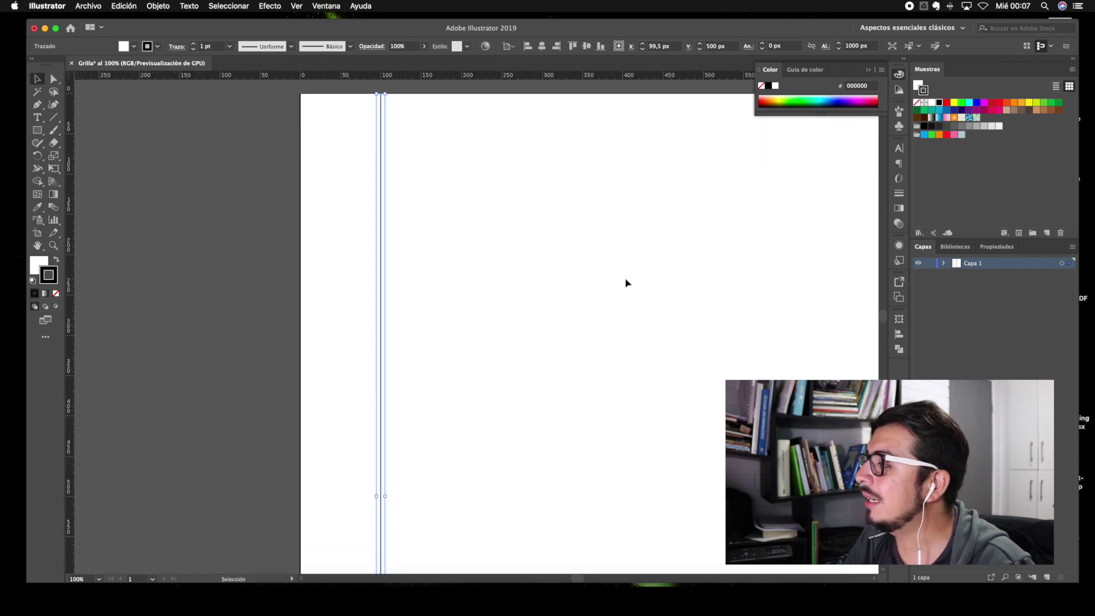
{"action": "scroll", "coordinate": [616, 281], "scroll_direction": "up", "scroll_amount": 2}
{"action": "scroll", "coordinate": [587, 325], "scroll_direction": "right", "scroll_amount": 2}
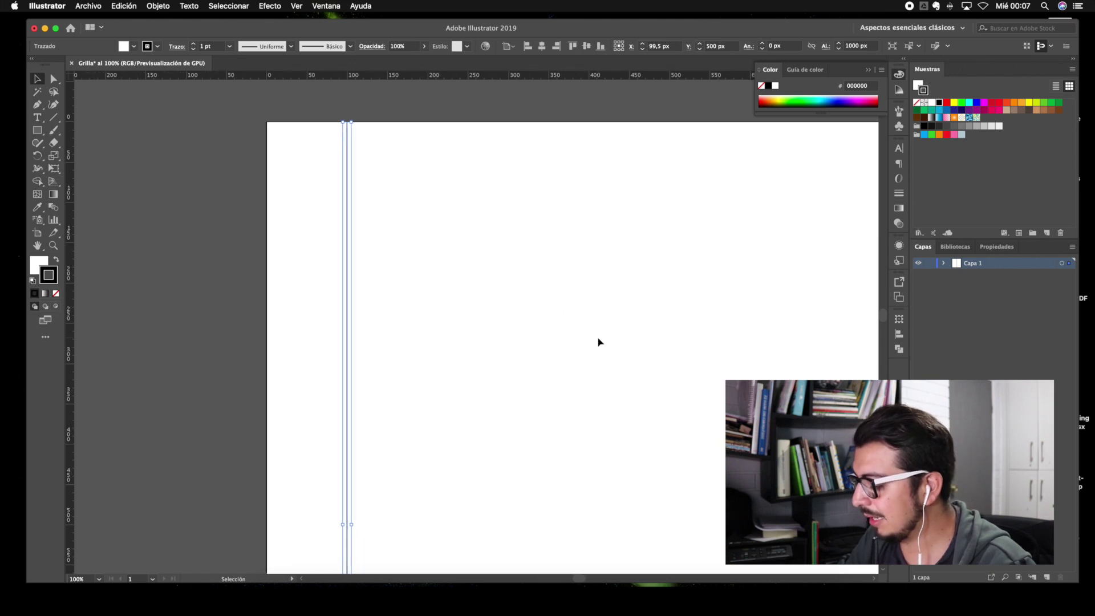
{"action": "key", "text": "a"}
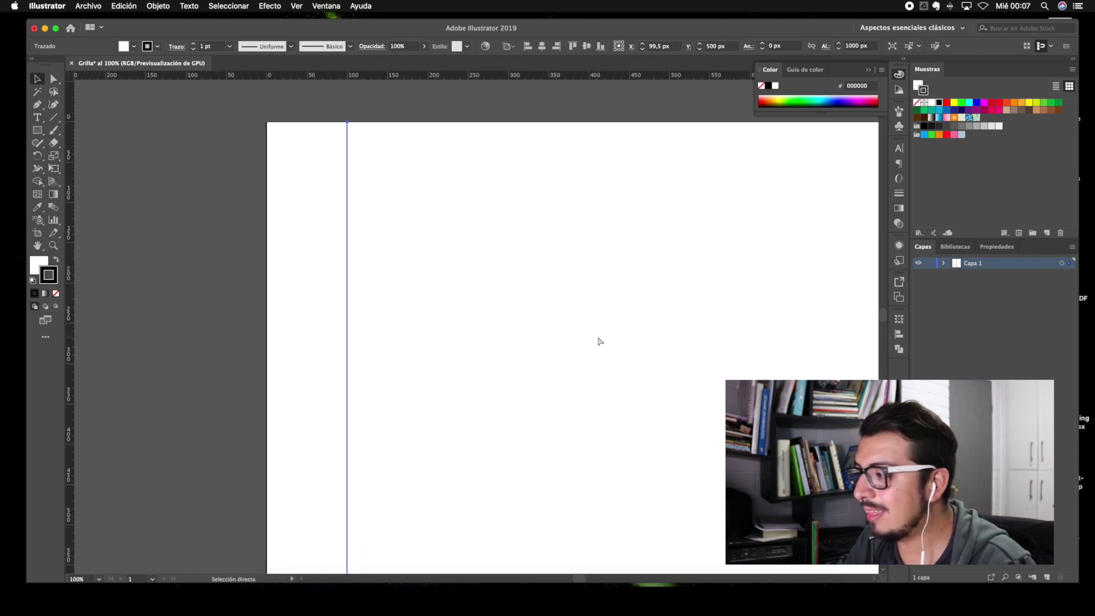
{"action": "key", "text": "v"}
{"action": "key", "text": "a"}
{"action": "key", "text": "v"}
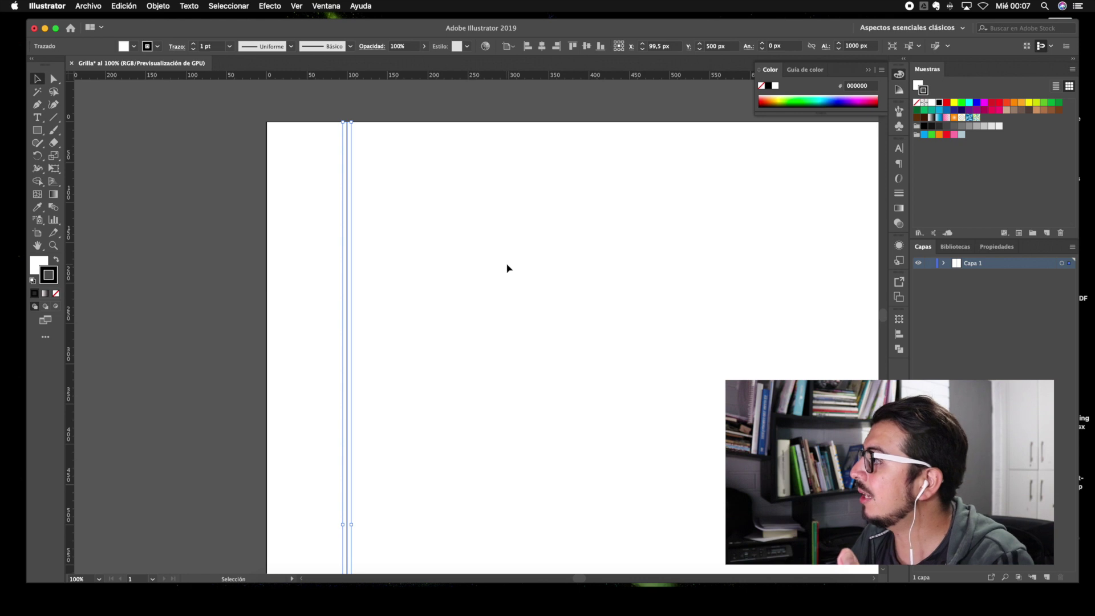
{"action": "key", "text": "a"}
{"action": "key", "text": "super+d"}
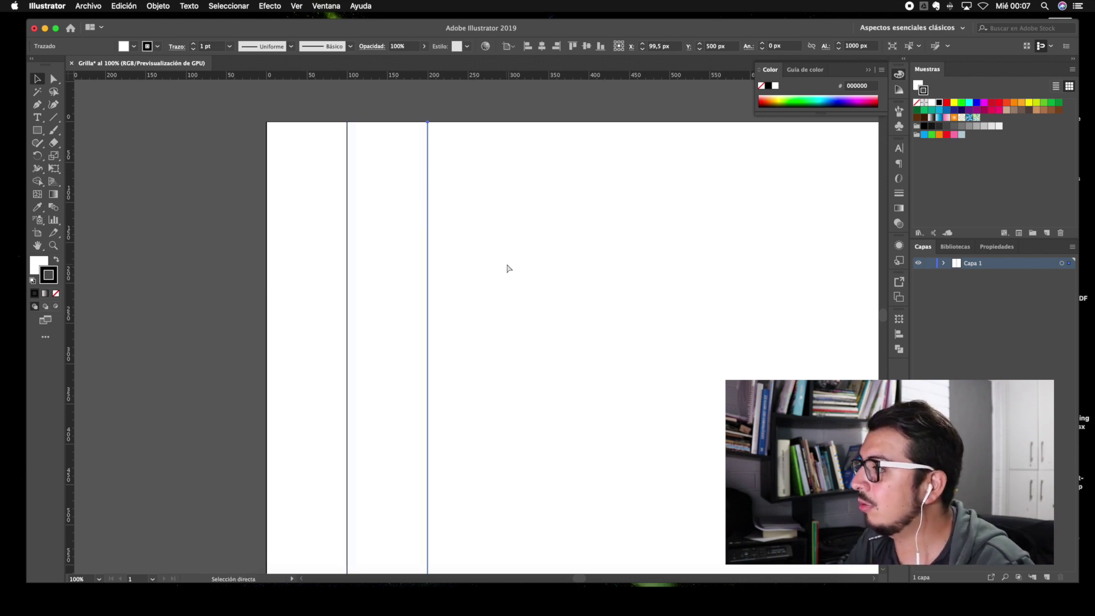
{"action": "key", "text": "v"}
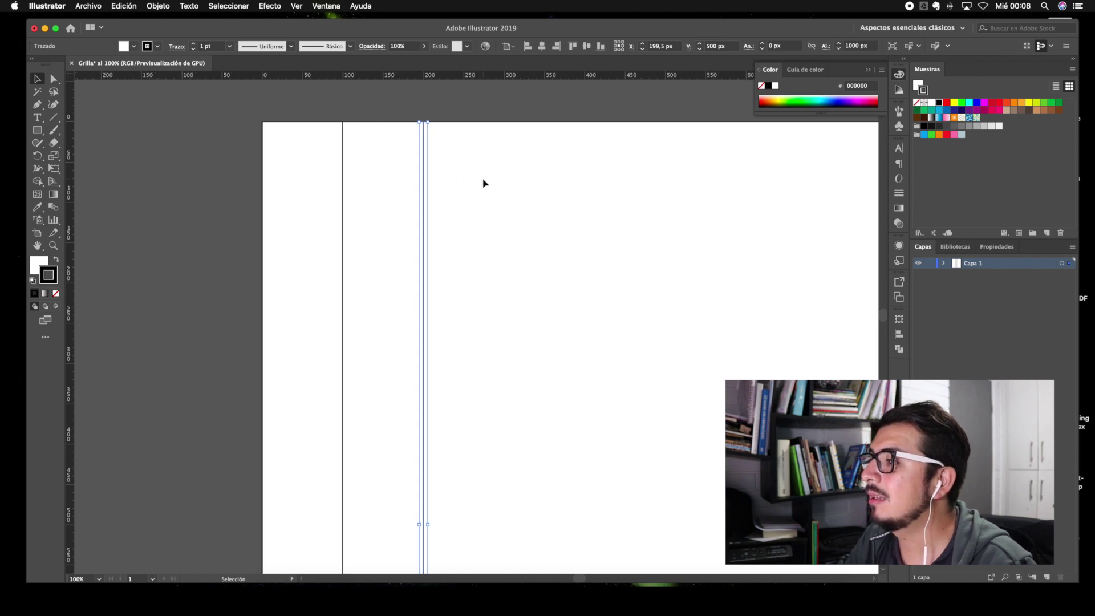
Keep repeating the 100 px copy transformation across the artboard until the last vertical line is at X 999.5 px on the right edge
{"action": "scroll", "coordinate": [481, 181], "scroll_direction": "right", "scroll_amount": 5}
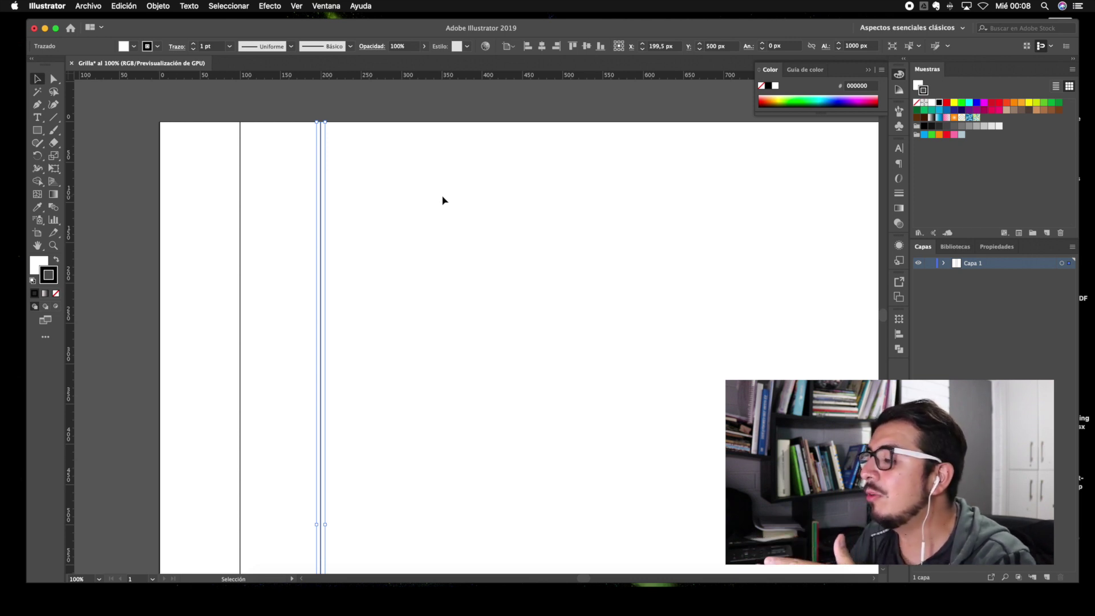
{"action": "key", "text": "a"}
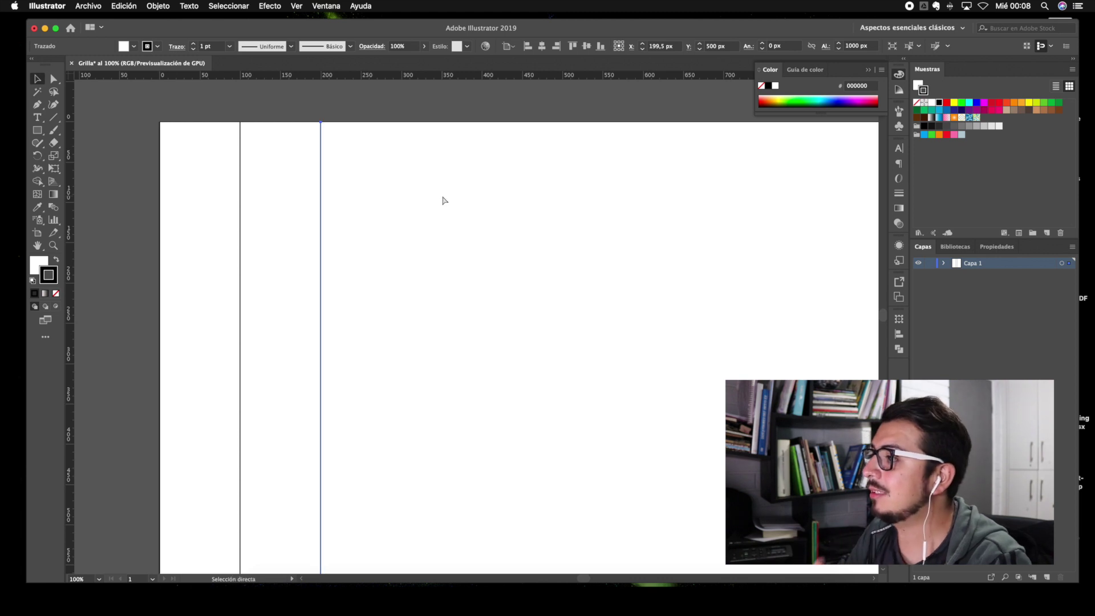
{"action": "key", "text": "super+d"}
{"action": "scroll", "coordinate": [473, 214], "scroll_direction": "right", "scroll_amount": 4}
{"action": "key", "text": "super+d"}
{"action": "key", "text": "super+d"}
{"action": "scroll", "coordinate": [476, 215], "scroll_direction": "right", "scroll_amount": 4}
{"action": "key", "text": "a"}
{"action": "key", "text": "super+d"}
{"action": "key", "text": "super+d"}
{"action": "key", "text": "super+d"}
{"action": "key", "text": "super+d"}
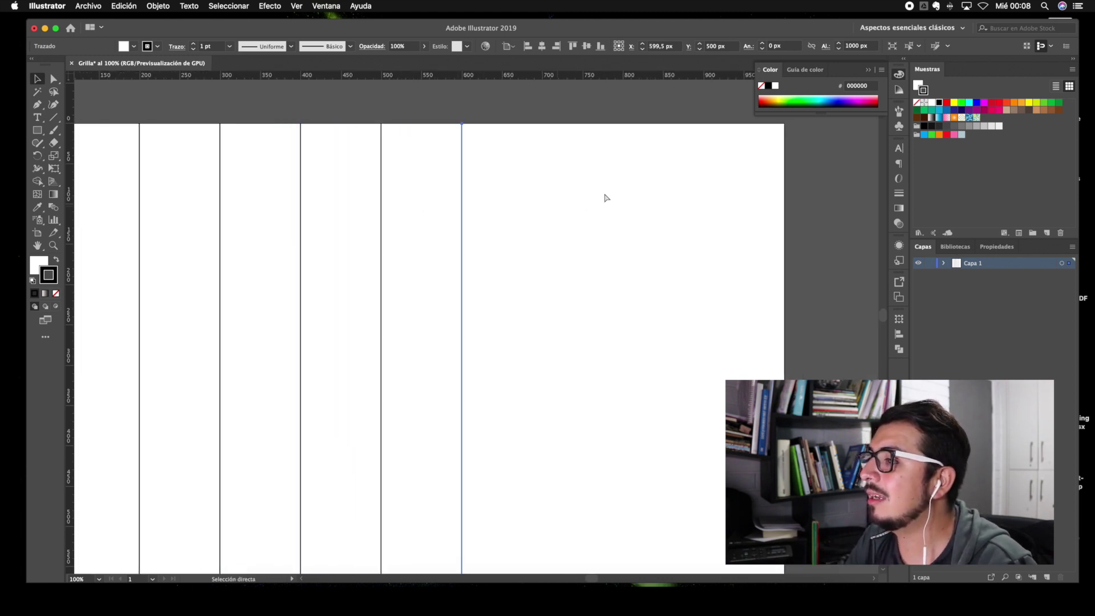
{"action": "scroll", "coordinate": [689, 238], "scroll_direction": "right", "scroll_amount": 2}
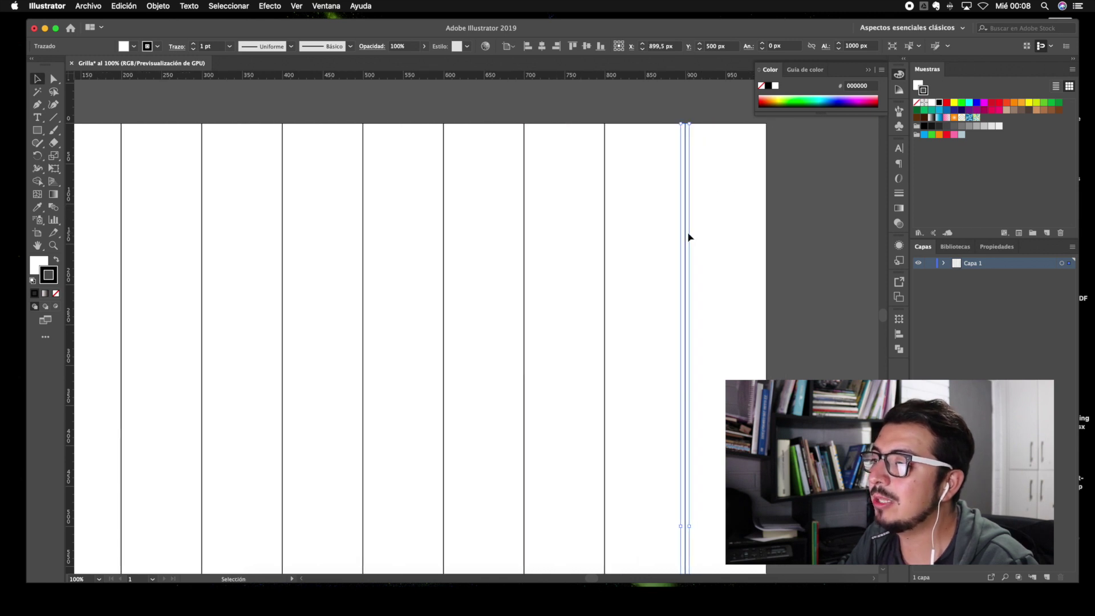
{"action": "key", "text": "super+d"}
View the whole artboard, select all the vertical lines together and clear the selection
{"action": "key", "text": "z"}
{"action": "left_click_drag", "start_coordinate": [669, 124], "coordinate": [511, 140]}
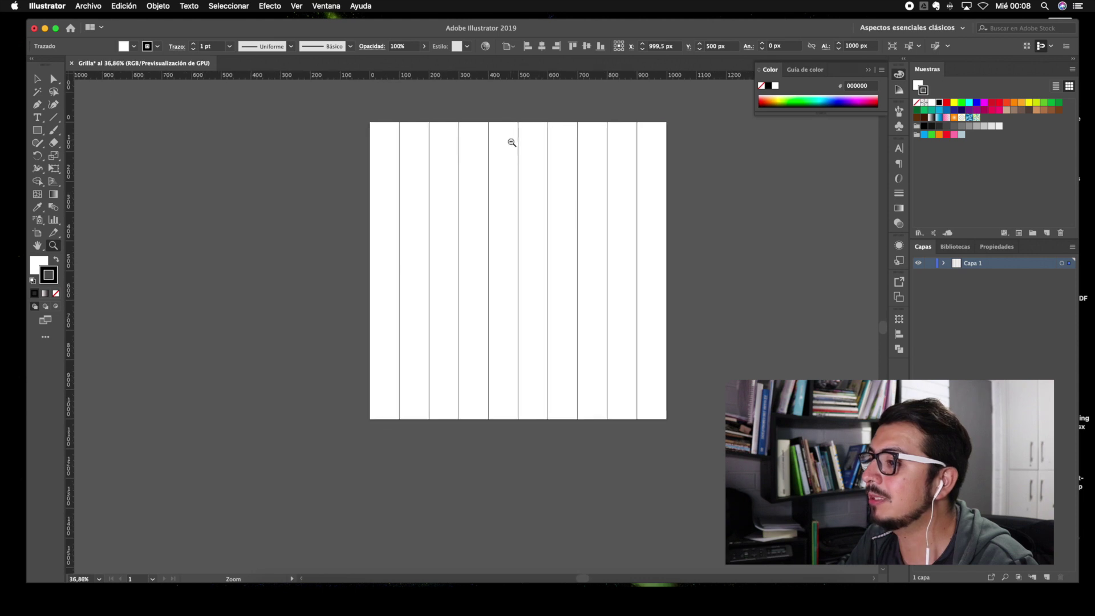
{"action": "key", "text": "v"}
{"action": "left_click", "coordinate": [665, 285]}
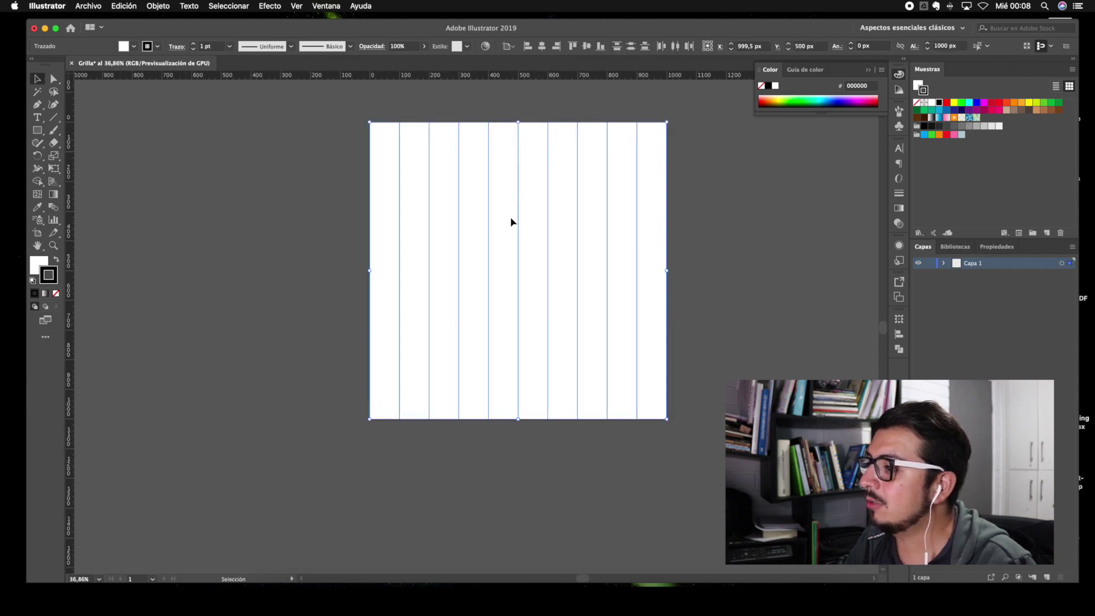
{"action": "left_click", "coordinate": [715, 292]}
{"action": "key", "text": "super+a"}
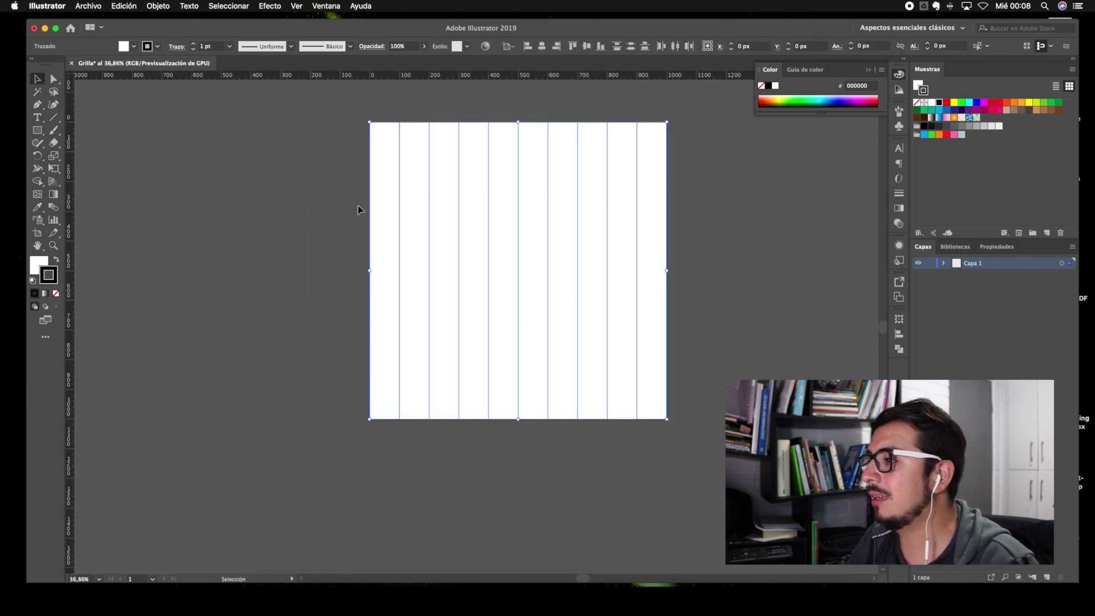
{"action": "left_click", "coordinate": [697, 246]}
{"action": "left_click", "coordinate": [605, 266]}
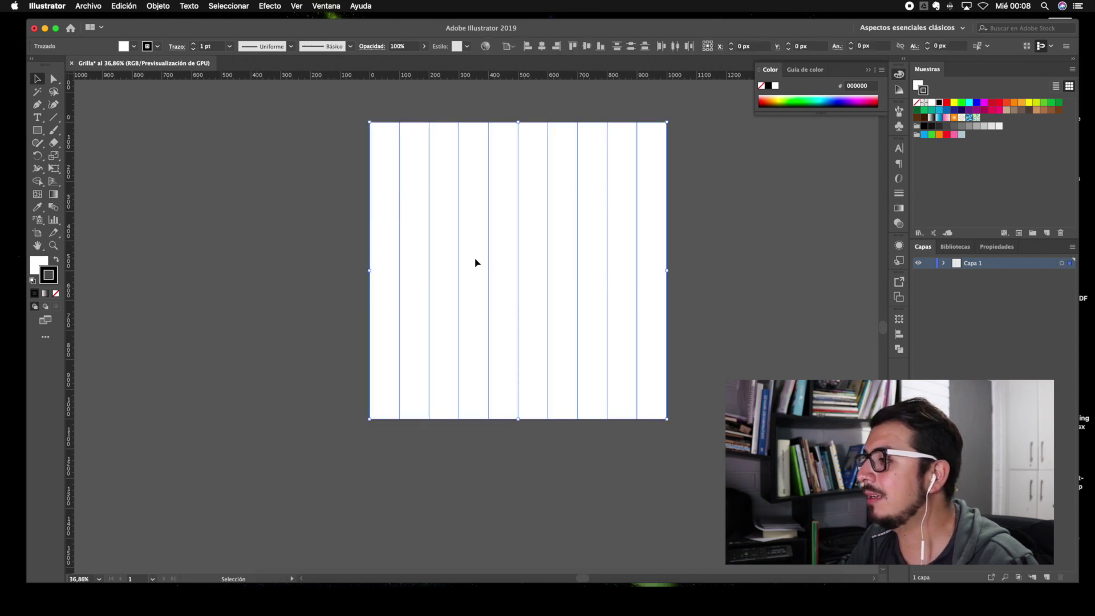
{"action": "left_click", "coordinate": [696, 290]}
{"action": "left_click", "coordinate": [304, 210]}
{"action": "key", "text": "super+a"}
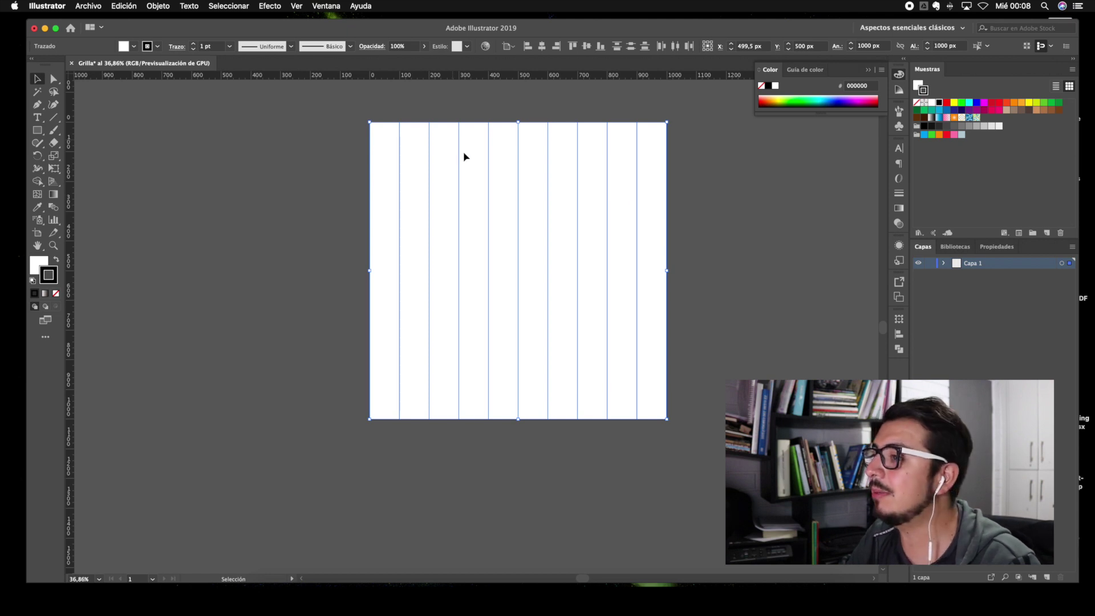
{"action": "left_click", "coordinate": [707, 212]}
{"action": "left_click", "coordinate": [630, 196]}
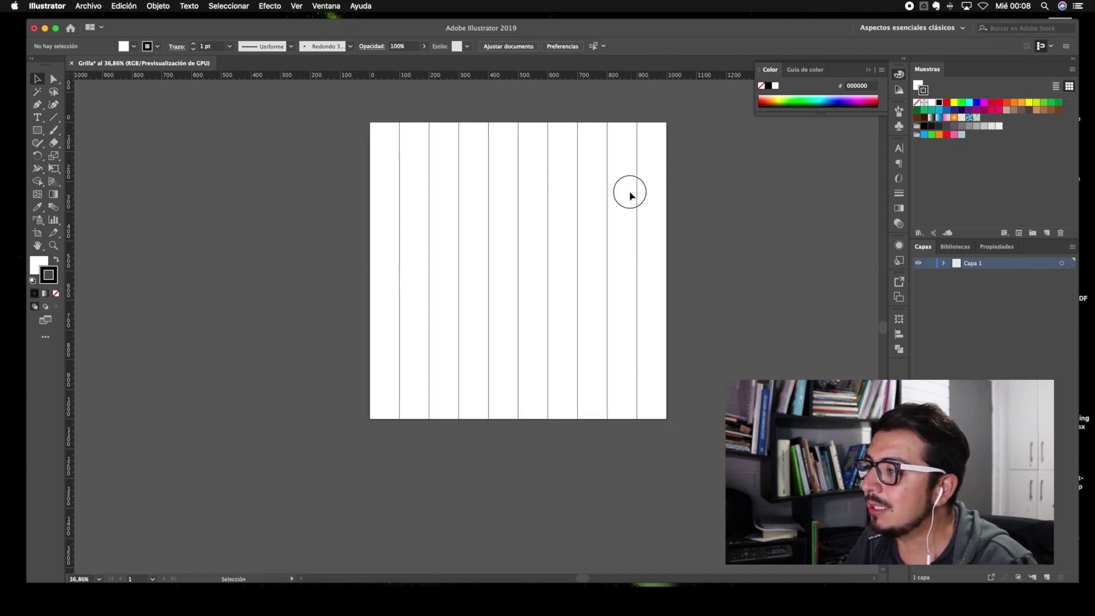
Try selection marquees over the vertical lines, including one across the whole artboard, and deselect everything
{"action": "left_click", "coordinate": [653, 212]}
{"action": "left_click_drag", "start_coordinate": [648, 196], "coordinate": [460, 171]}
{"action": "left_click", "coordinate": [559, 220]}
{"action": "left_click", "coordinate": [548, 211]}
{"action": "left_click", "coordinate": [576, 213]}
{"action": "left_click_drag", "start_coordinate": [718, 240], "coordinate": [350, 184]}
{"action": "left_click", "coordinate": [348, 183]}
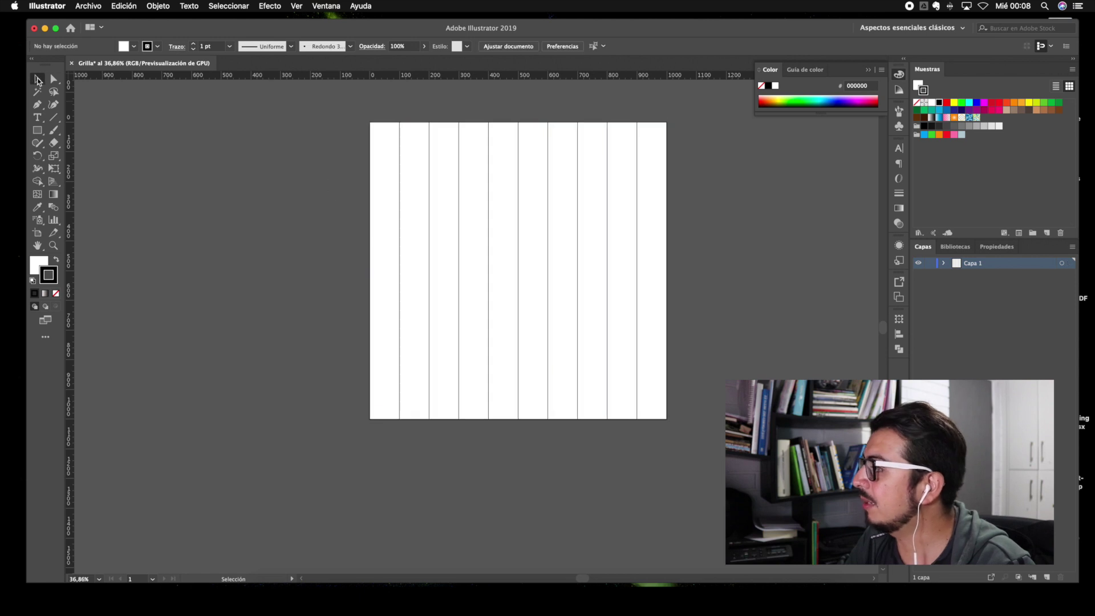
Select all the vertical lines across the artboard and group them into a single object
{"action": "left_click_drag", "start_coordinate": [749, 297], "coordinate": [340, 228]}
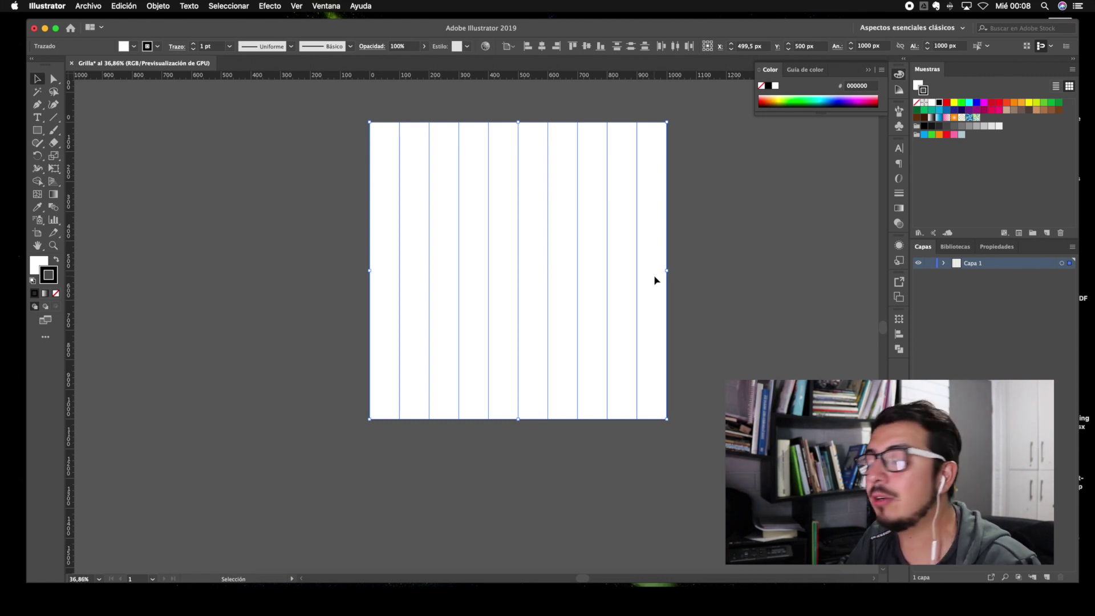
{"action": "key", "text": "a"}
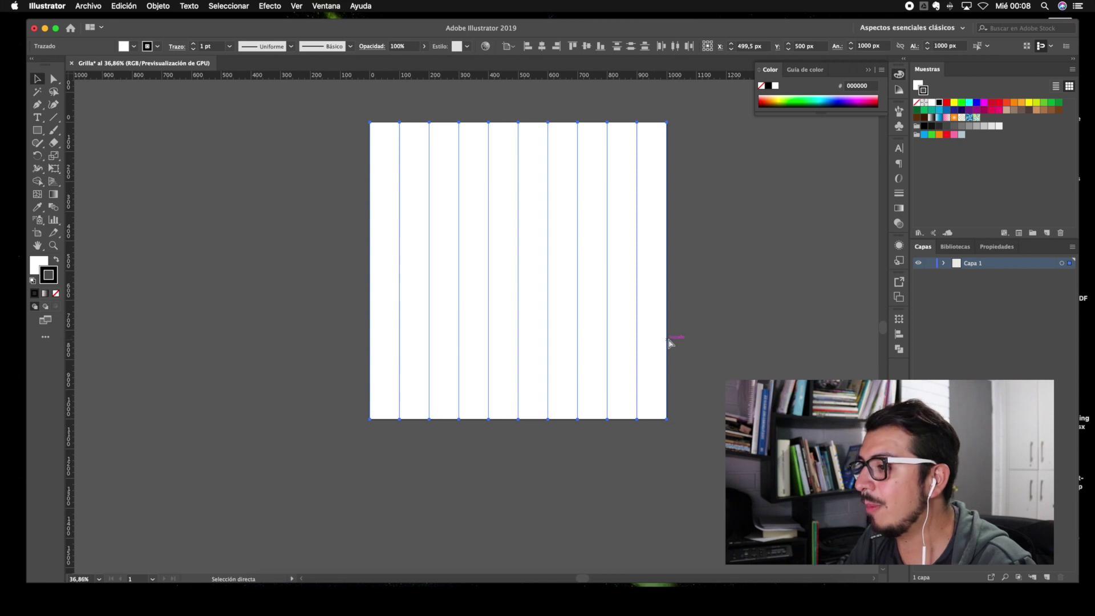
{"action": "key", "text": "v"}
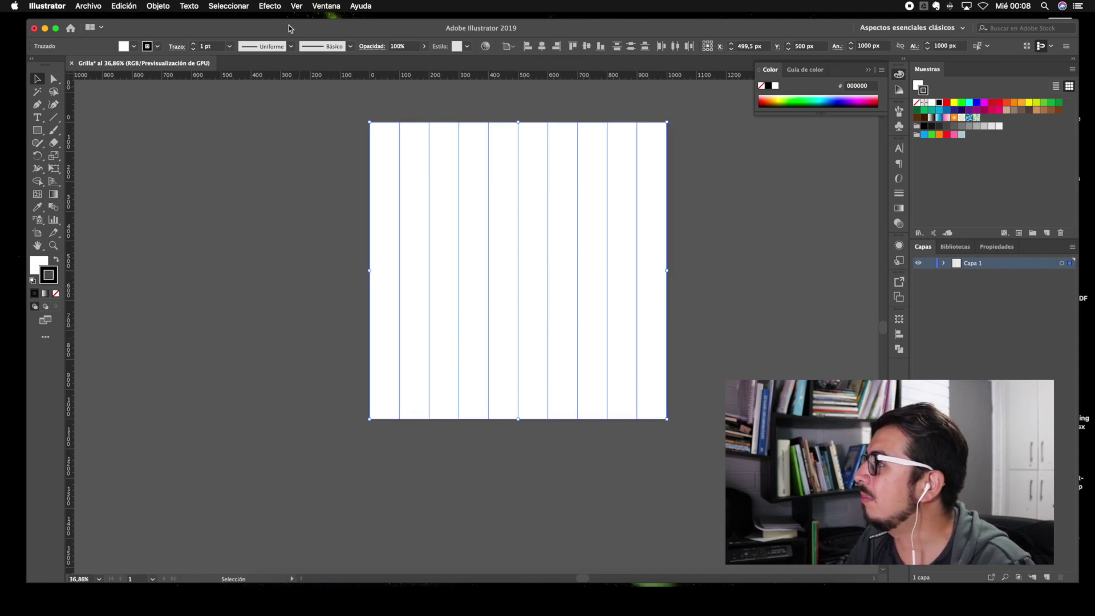
{"action": "left_click", "coordinate": [158, 7]}
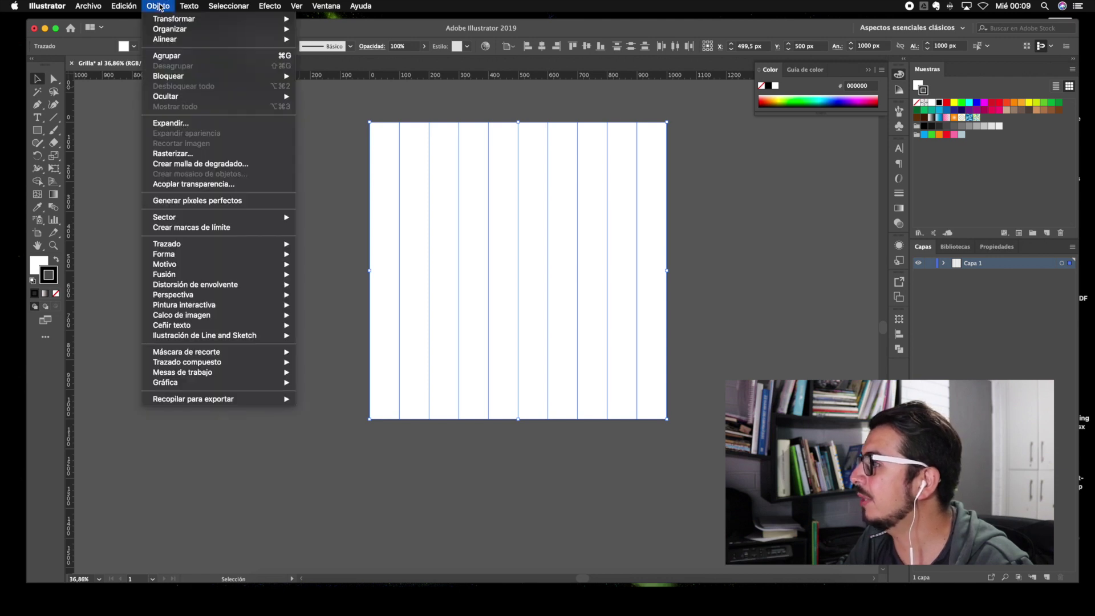
{"action": "left_click", "coordinate": [511, 161]}
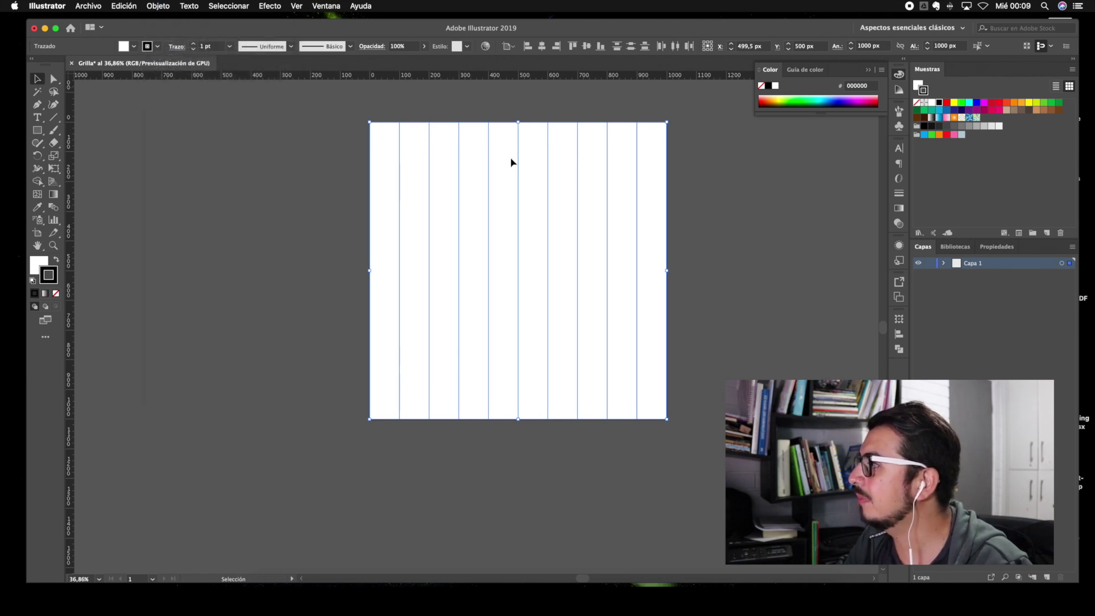
{"action": "left_click", "coordinate": [727, 216]}
{"action": "left_click", "coordinate": [415, 196]}
{"action": "left_click_drag", "start_coordinate": [763, 308], "coordinate": [297, 207]}
{"action": "key", "text": "a"}
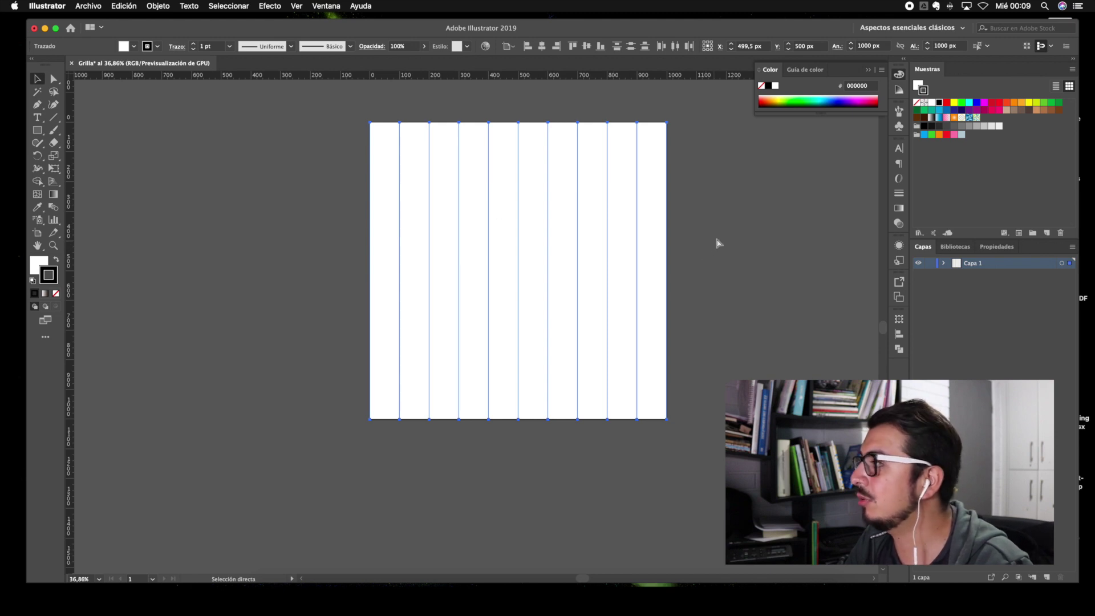
{"action": "key", "text": "v"}
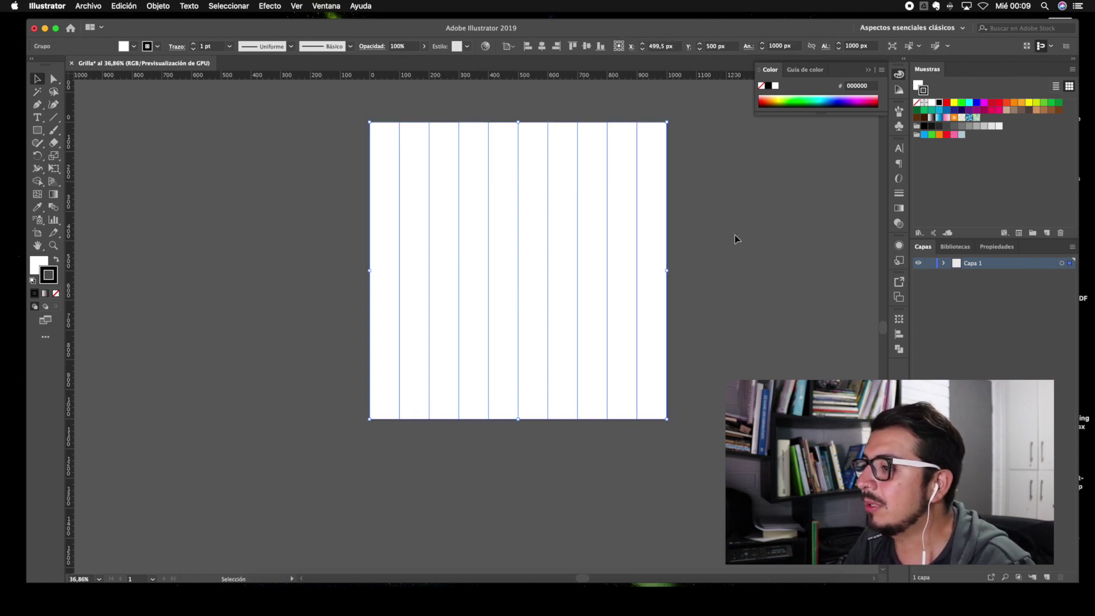
Check that the vertical lines select together as one group by selecting and deselecting individual lines
{"action": "left_click", "coordinate": [684, 239]}
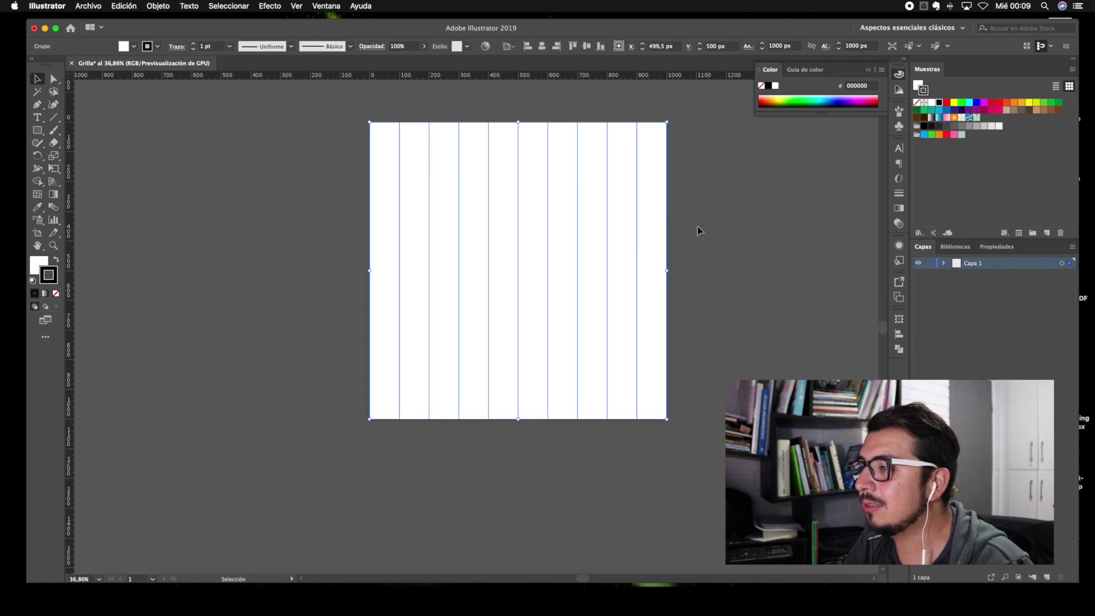
{"action": "left_click", "coordinate": [665, 217]}
{"action": "left_click", "coordinate": [741, 209]}
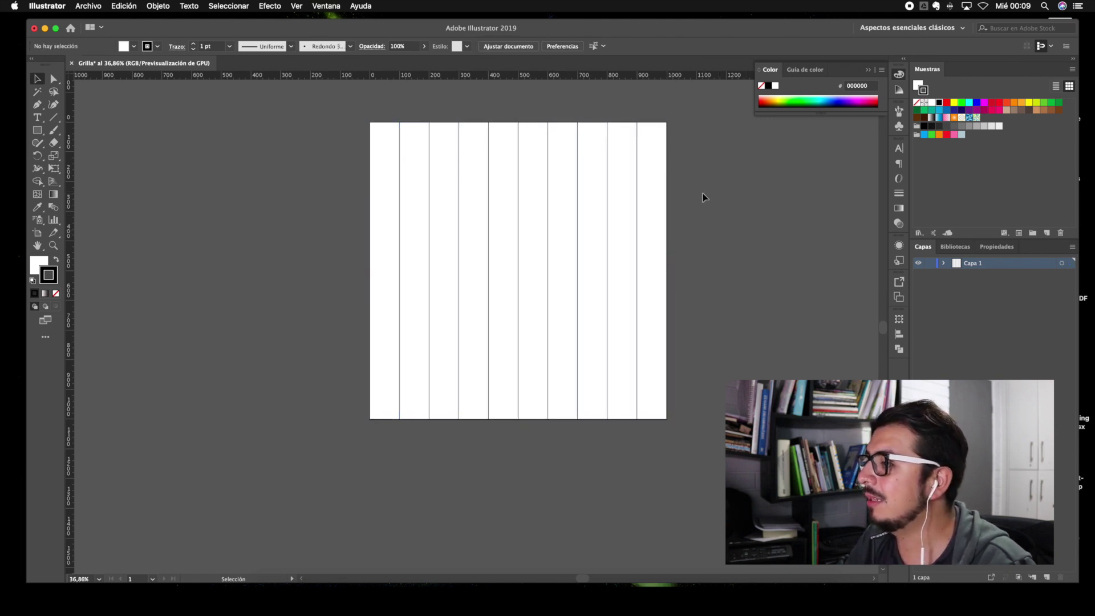
{"action": "left_click", "coordinate": [638, 223]}
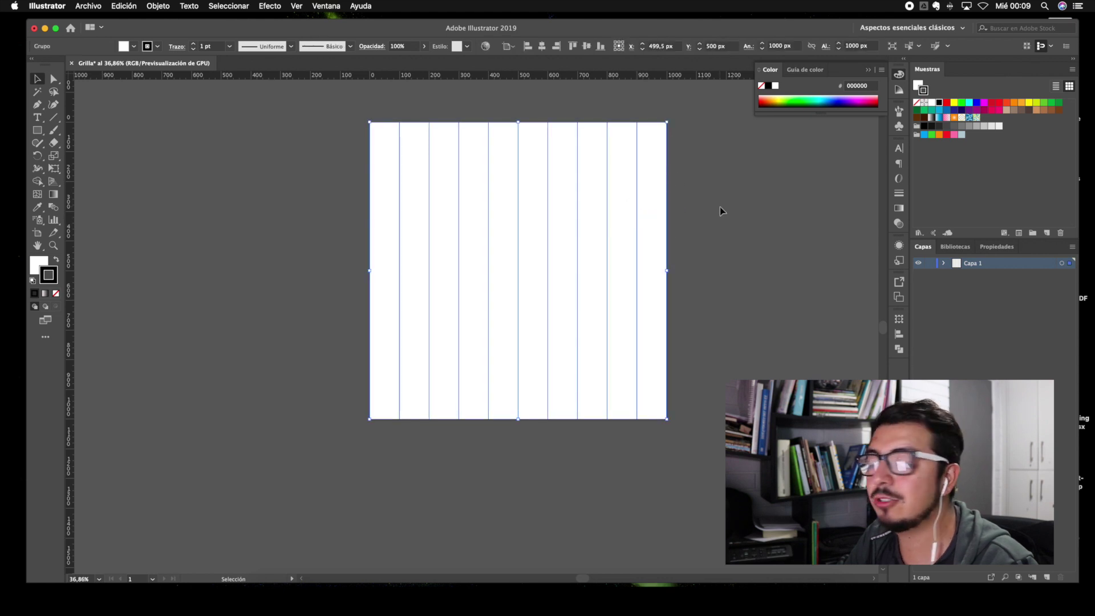
{"action": "left_click", "coordinate": [715, 225]}
{"action": "key", "text": "z"}
{"action": "left_click", "coordinate": [630, 215]}
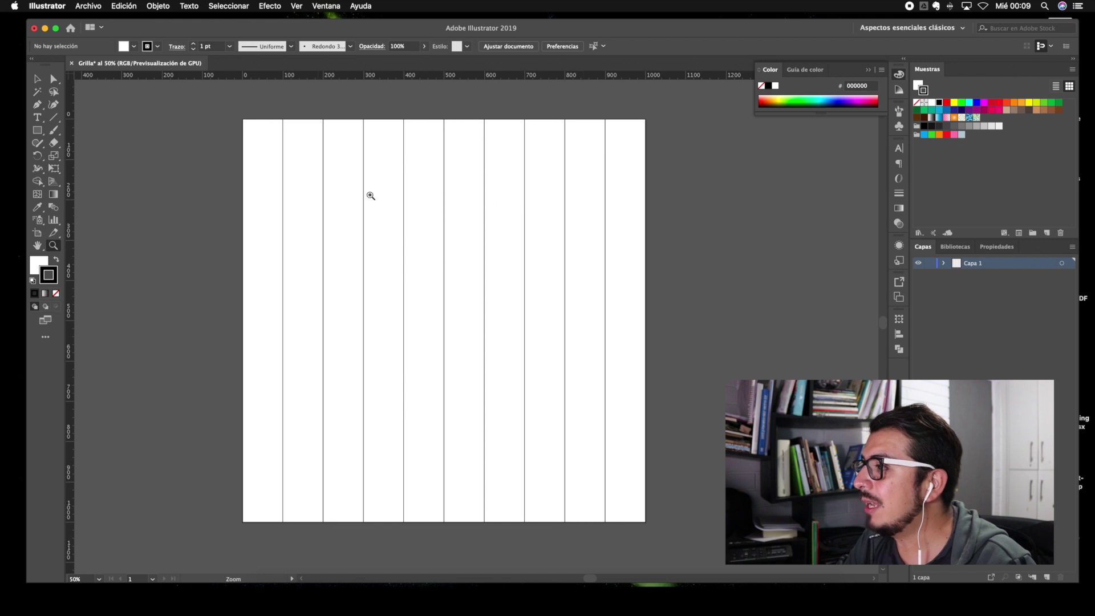
{"action": "key", "text": "v"}
{"action": "left_click", "coordinate": [634, 273]}
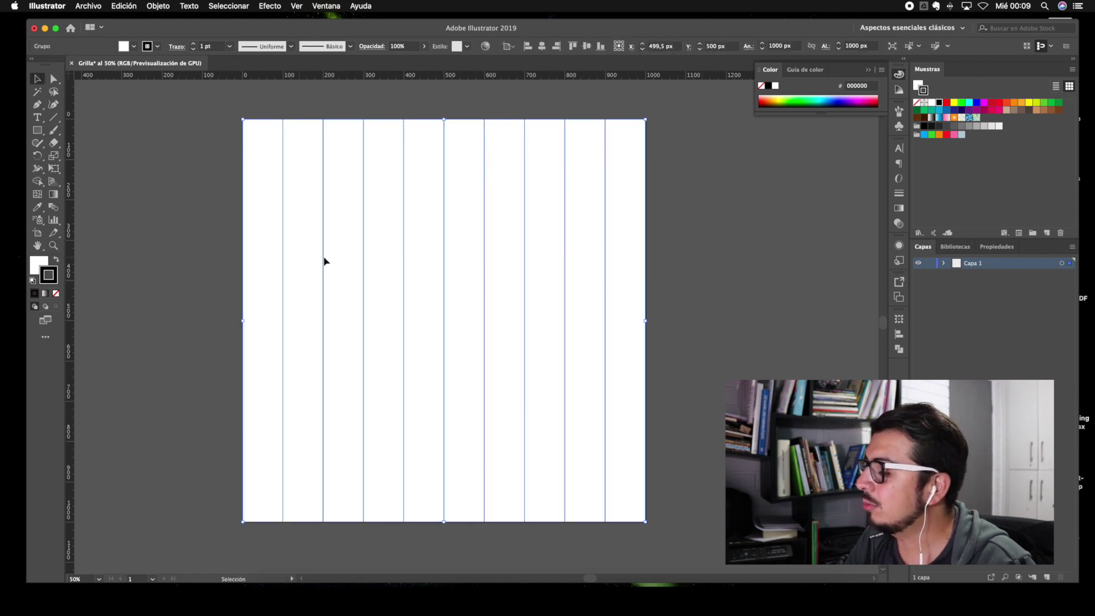
{"action": "scroll", "coordinate": [677, 234], "scroll_direction": "right", "scroll_amount": 3}
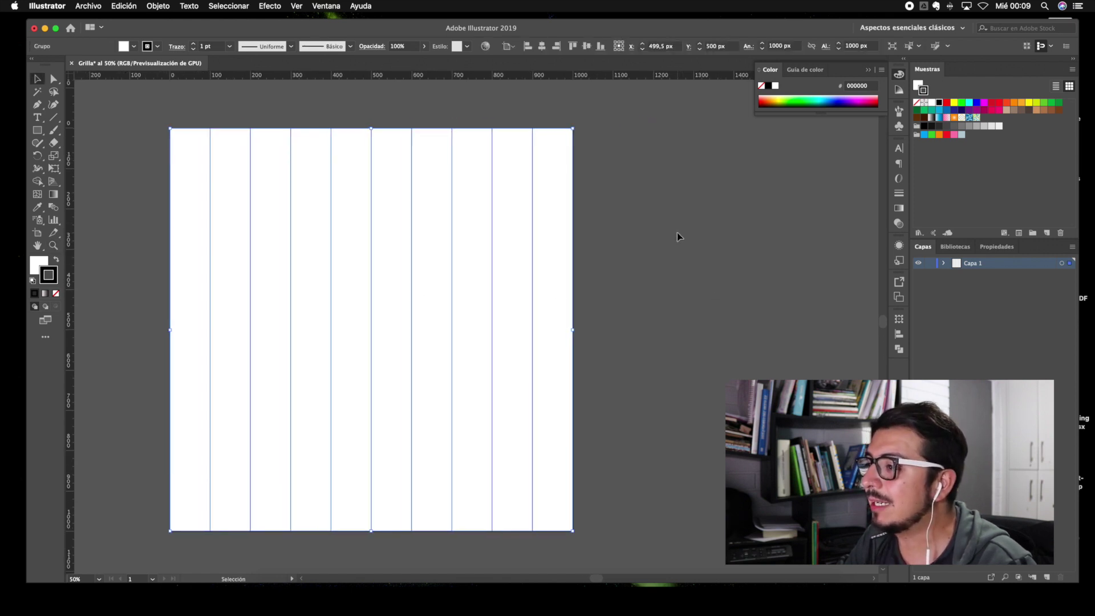
{"action": "left_click", "coordinate": [554, 235]}
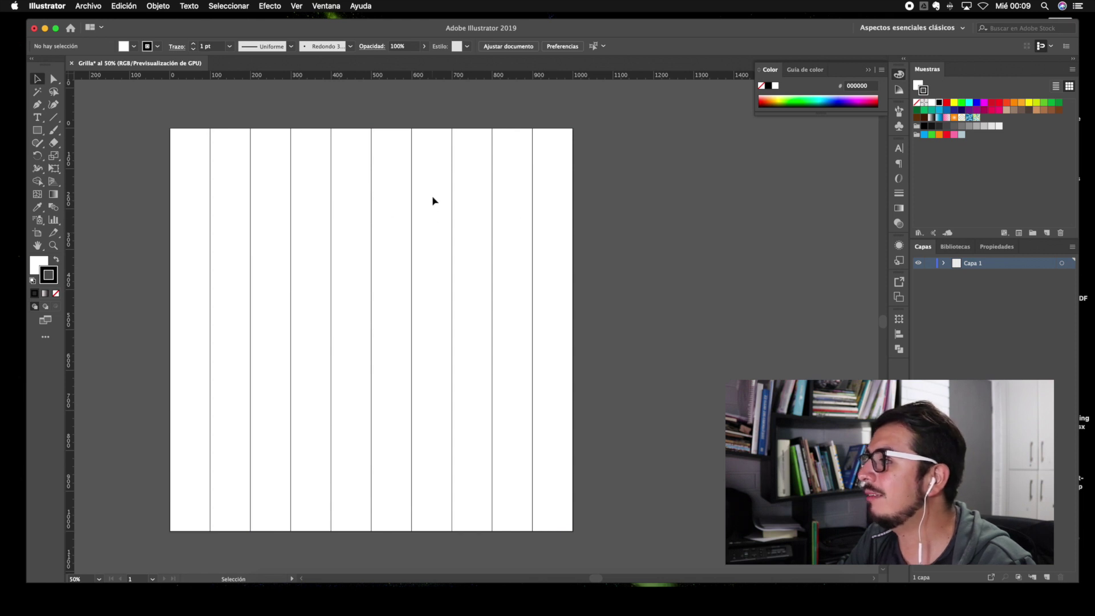
Duplicate the vertical line group horizontally to the right, placing the copy's centre at about X 658 px
{"action": "left_click", "coordinate": [412, 184]}
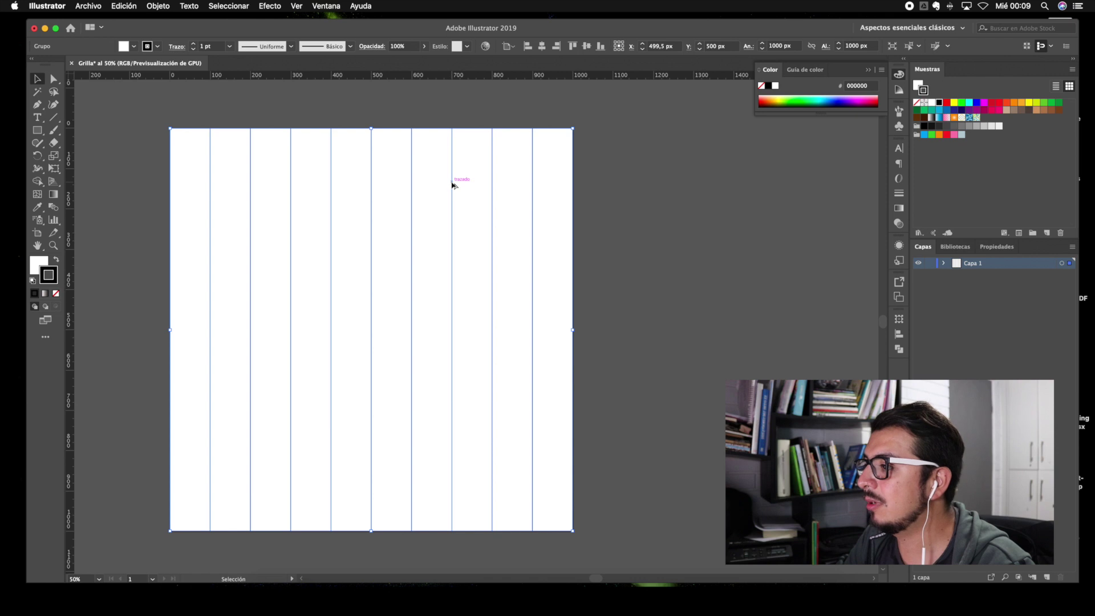
{"action": "left_click_drag", "start_coordinate": [452, 185], "coordinate": [516, 189]}
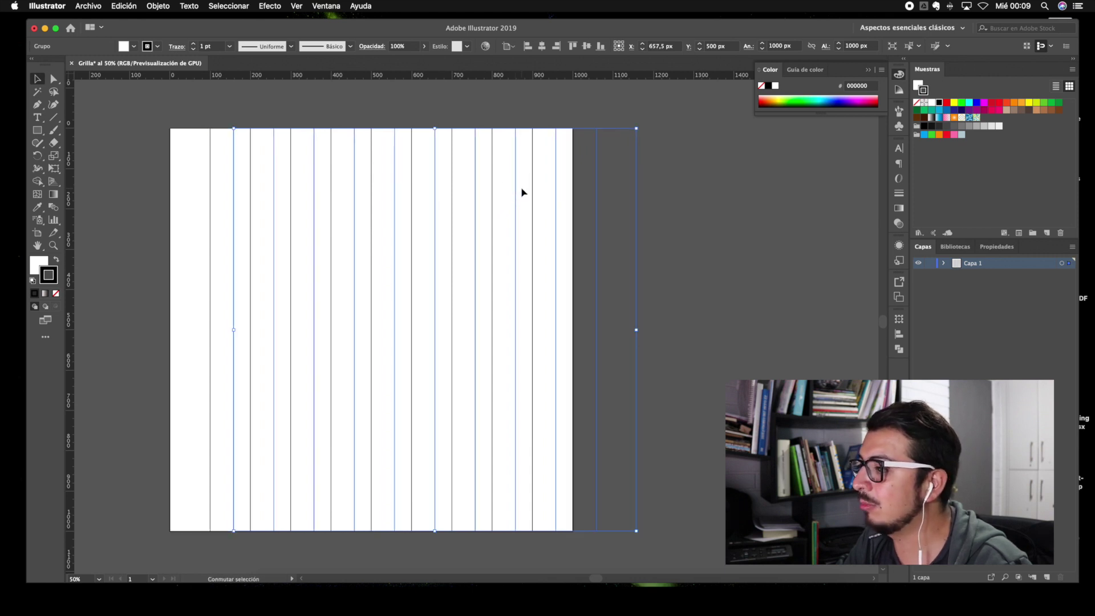
{"action": "left_click", "coordinate": [719, 322]}
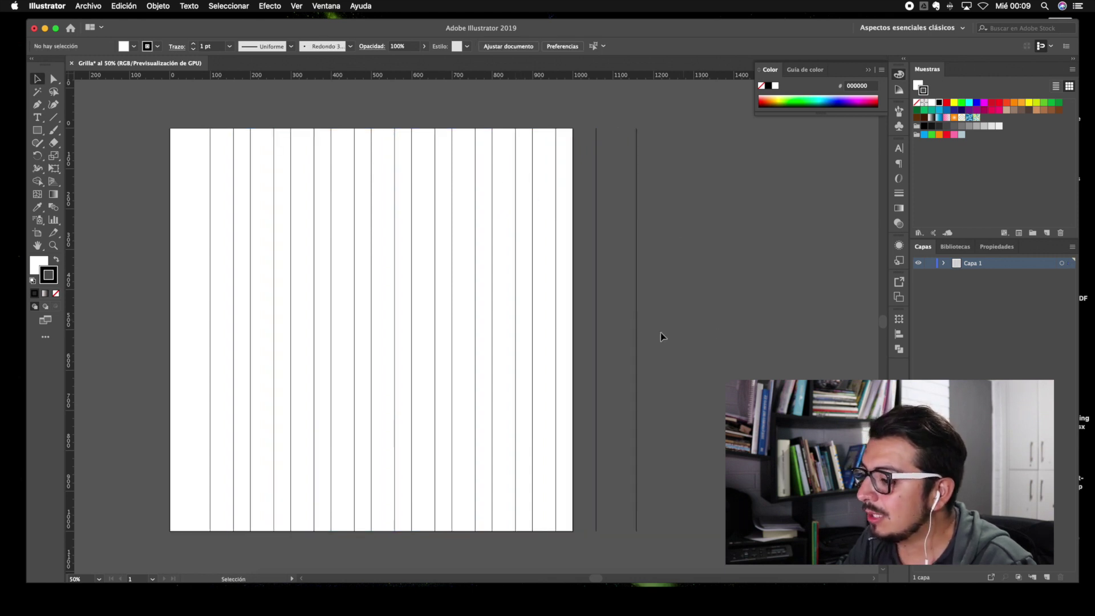
Select the duplicated line group and rotate it 90° so its lines run horizontally
{"action": "left_click", "coordinate": [638, 383]}
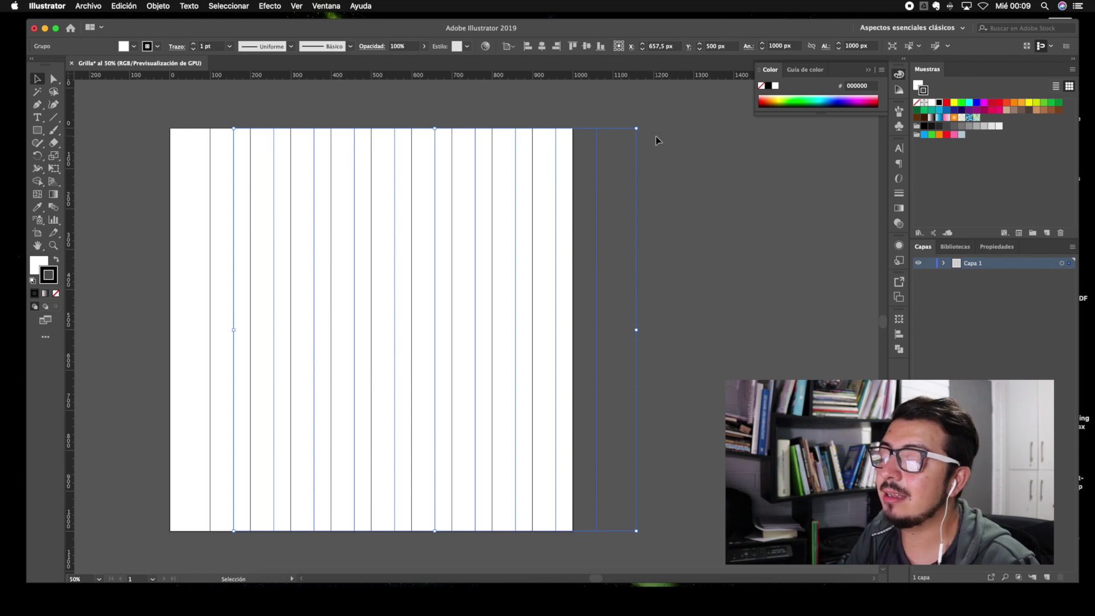
{"action": "scroll", "coordinate": [658, 140], "scroll_direction": "left", "scroll_amount": 2}
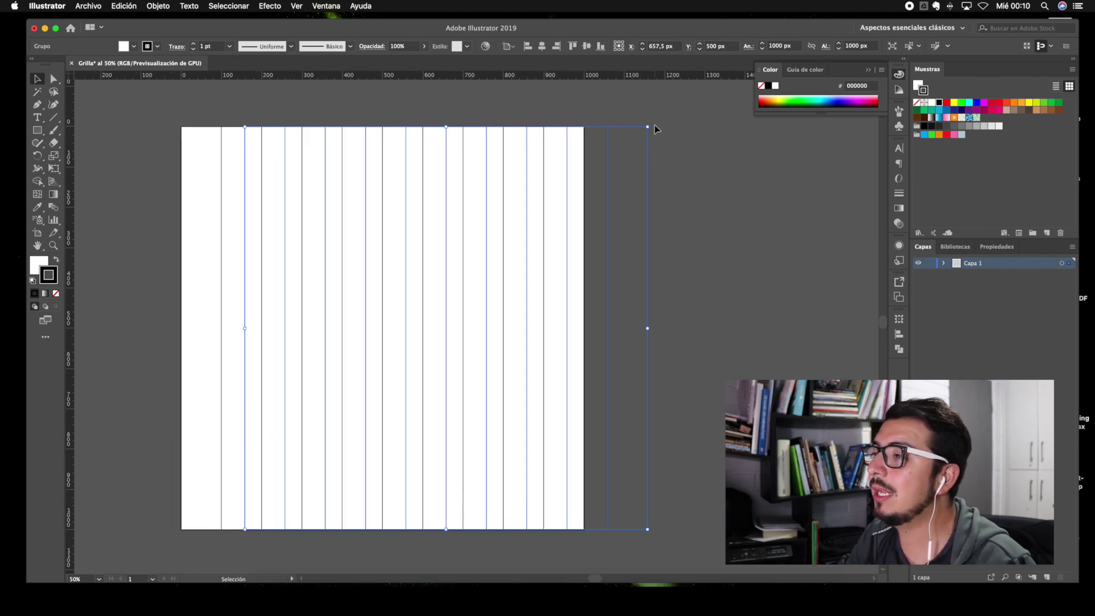
{"action": "scroll", "coordinate": [516, 237], "scroll_direction": "down", "scroll_amount": 1}
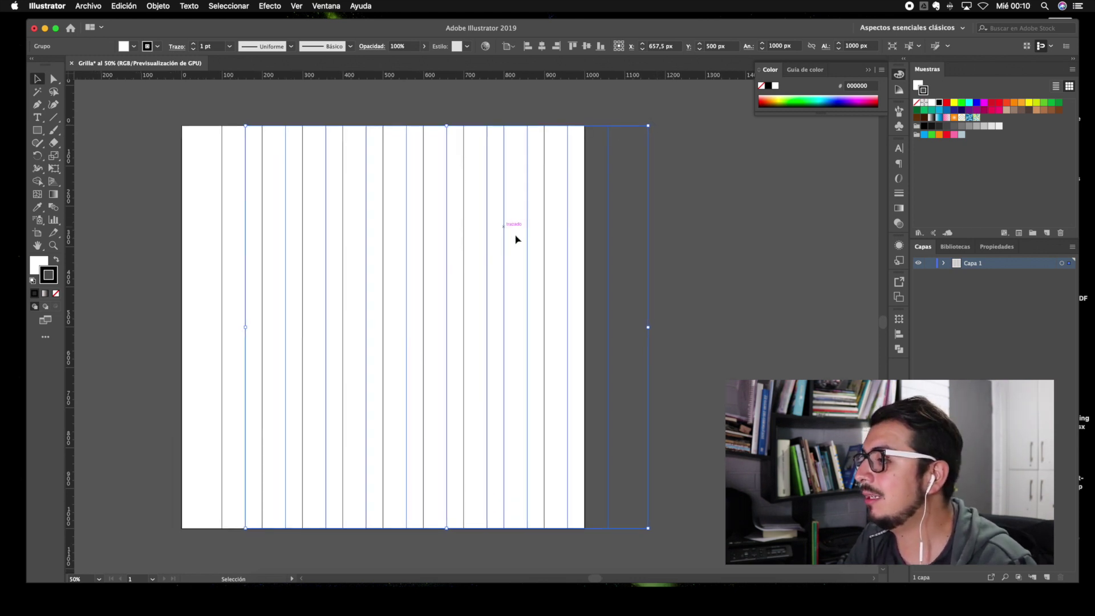
{"action": "left_click", "coordinate": [652, 287]}
{"action": "left_click", "coordinate": [650, 154]}
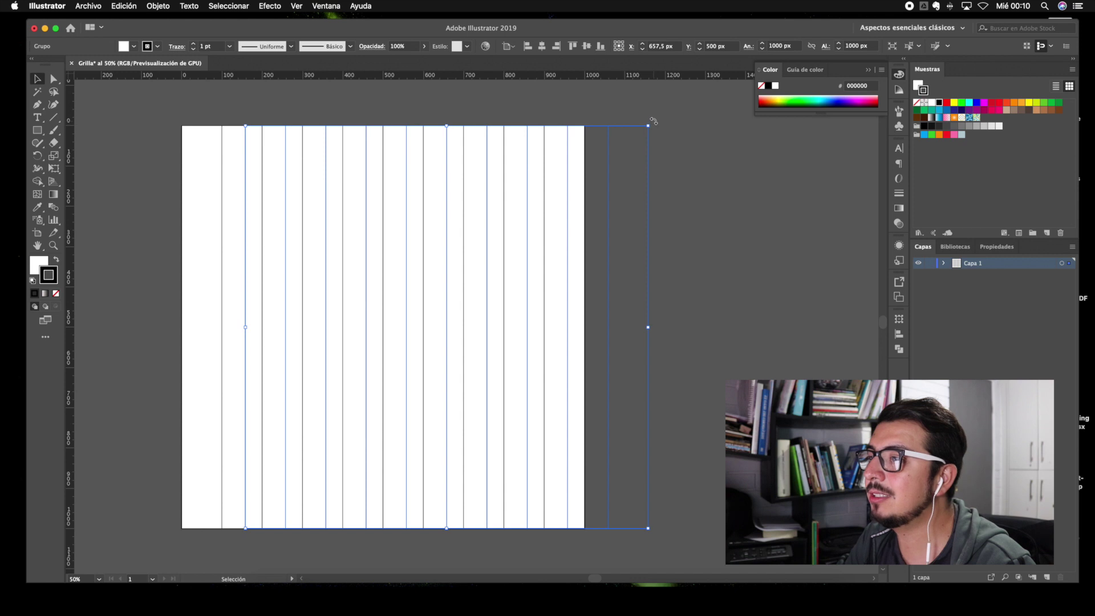
{"action": "scroll", "coordinate": [653, 121], "scroll_direction": "up", "scroll_amount": 5}
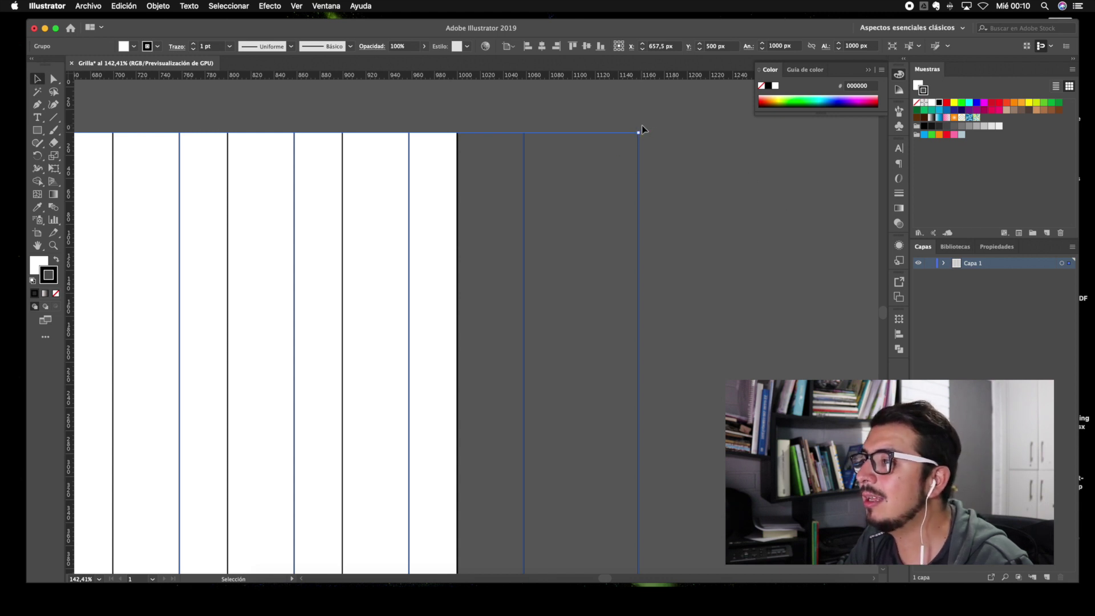
{"action": "key", "text": "z"}
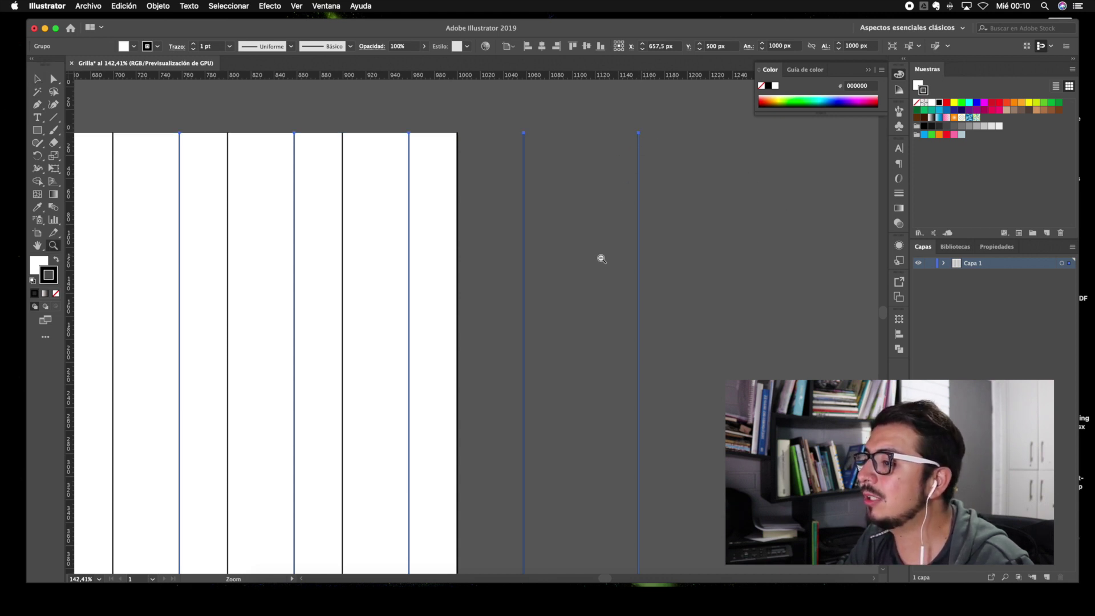
{"action": "left_click", "coordinate": [604, 260], "text": "alt"}
{"action": "left_click", "coordinate": [608, 263], "text": "alt"}
{"action": "scroll", "coordinate": [448, 310], "scroll_direction": "down", "scroll_amount": 5}
{"action": "scroll", "coordinate": [448, 311], "scroll_direction": "left", "scroll_amount": 3}
{"action": "key", "text": "v"}
{"action": "scroll", "coordinate": [450, 301], "scroll_direction": "left", "scroll_amount": 2}
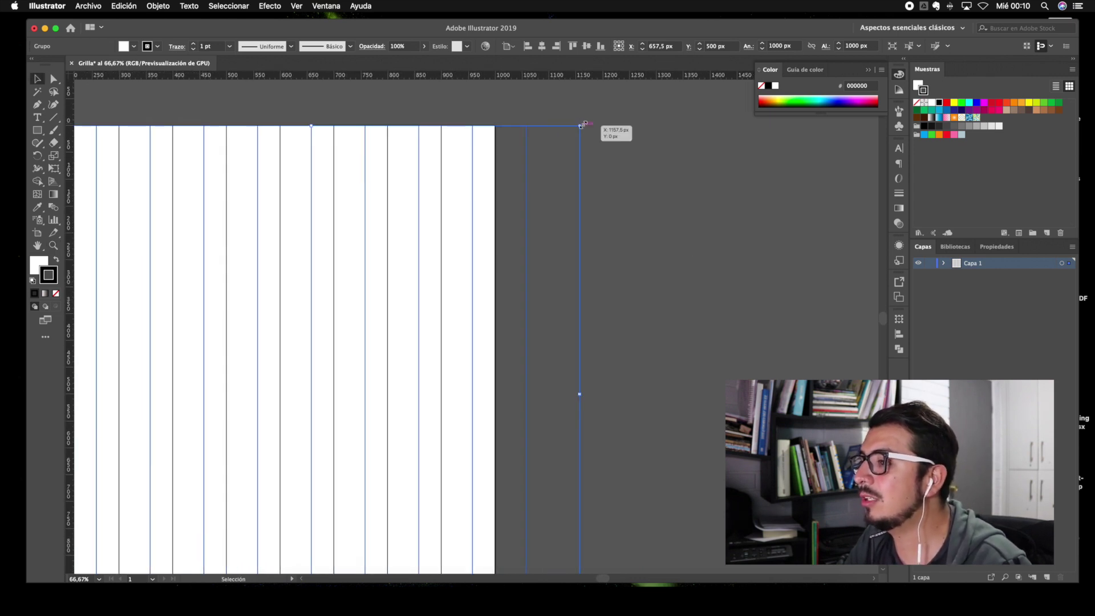
{"action": "left_click_drag", "start_coordinate": [582, 123], "coordinate": [232, 104]}
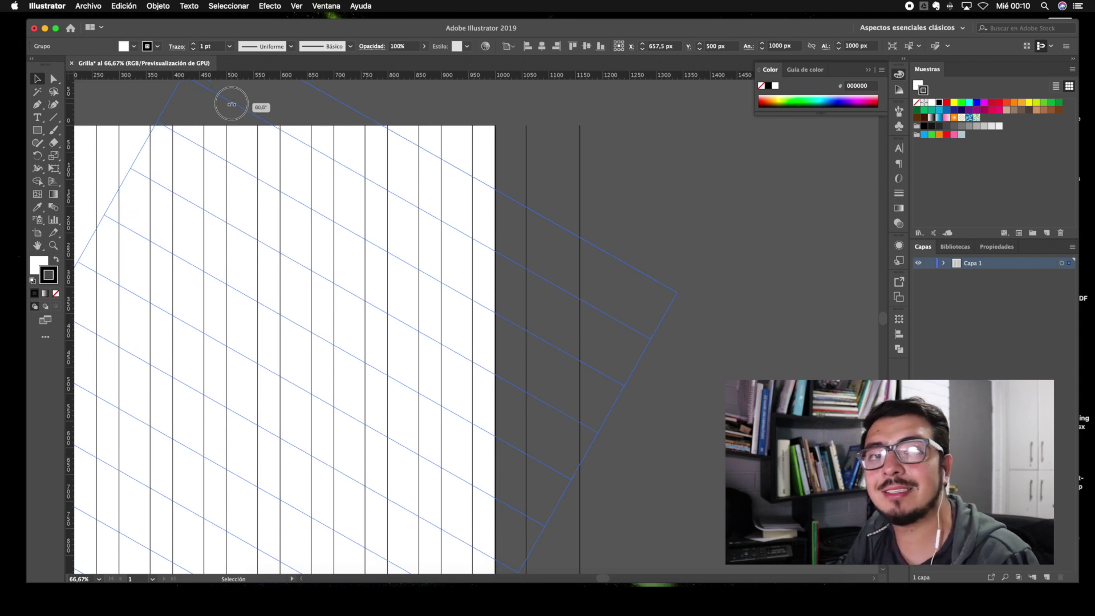
{"action": "left_click_drag", "start_coordinate": [232, 104], "coordinate": [175, 118]}
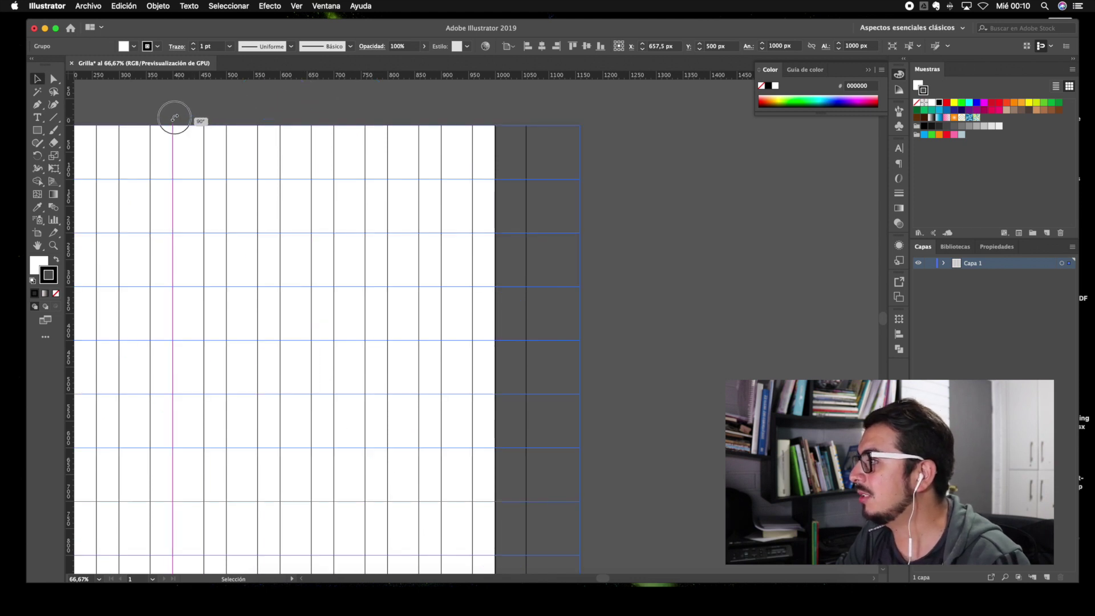
{"action": "left_click_drag", "start_coordinate": [175, 118], "coordinate": [175, 118]}
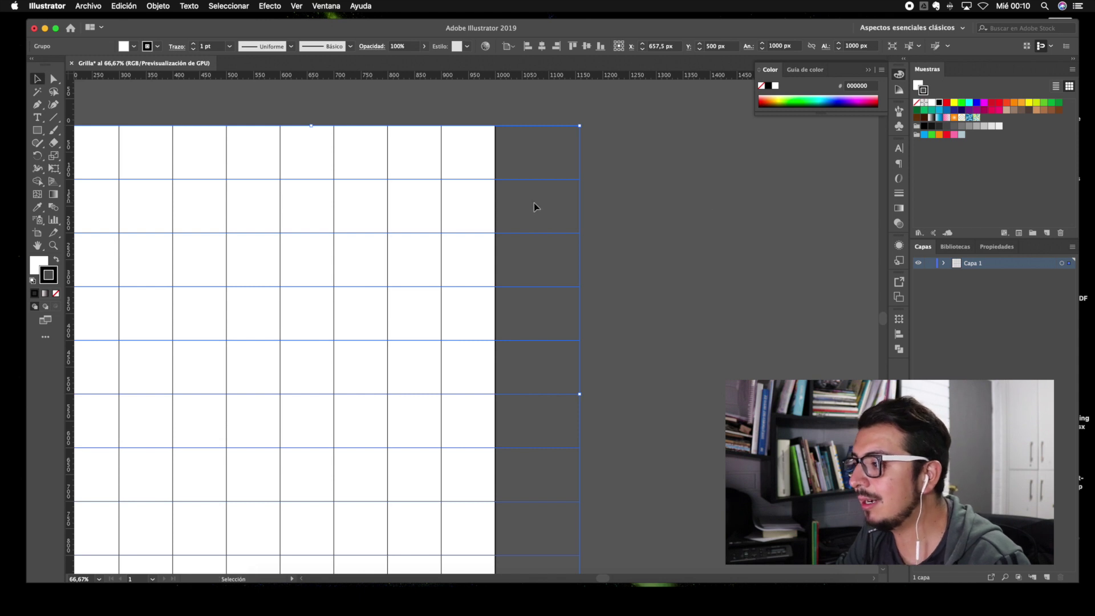
Move the rotated line group left onto the artboard so it lines up with the vertical lines, and deselect it
{"action": "scroll", "coordinate": [534, 203], "scroll_direction": "left", "scroll_amount": 3}
{"action": "key", "text": "z"}
{"action": "left_click", "coordinate": [559, 294], "text": "alt"}
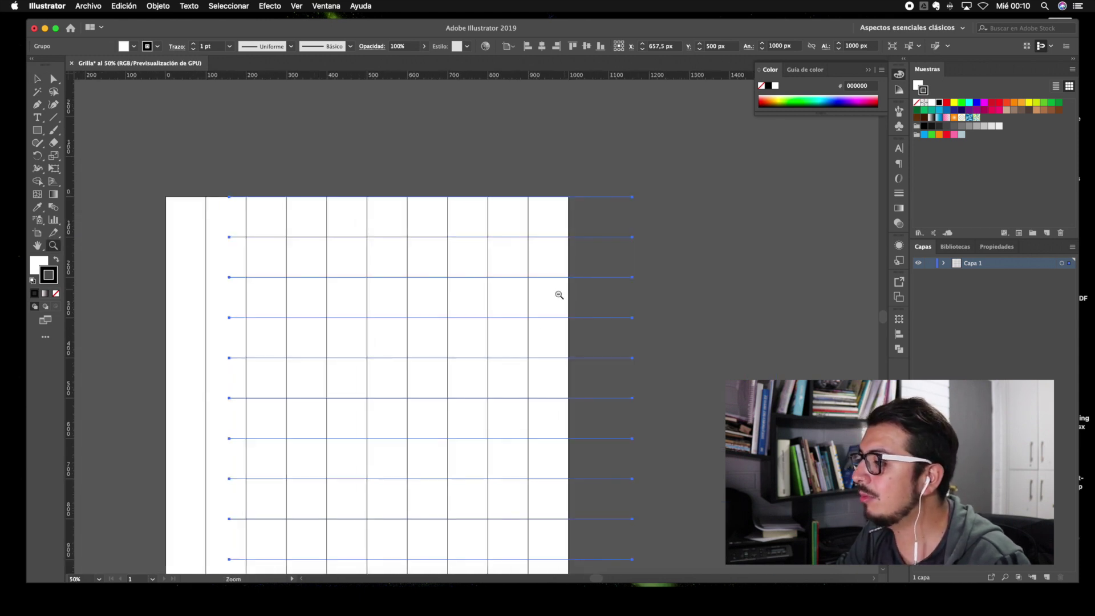
{"action": "left_click", "coordinate": [494, 361], "text": "alt"}
{"action": "key", "text": "v"}
{"action": "left_click", "coordinate": [599, 358]}
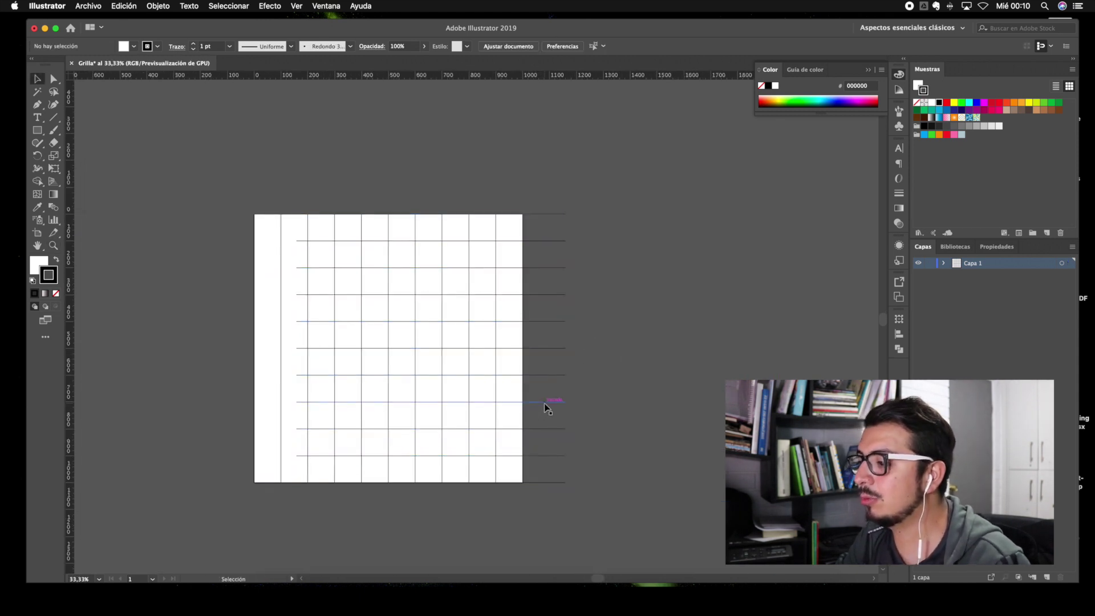
{"action": "left_click", "coordinate": [548, 406]}
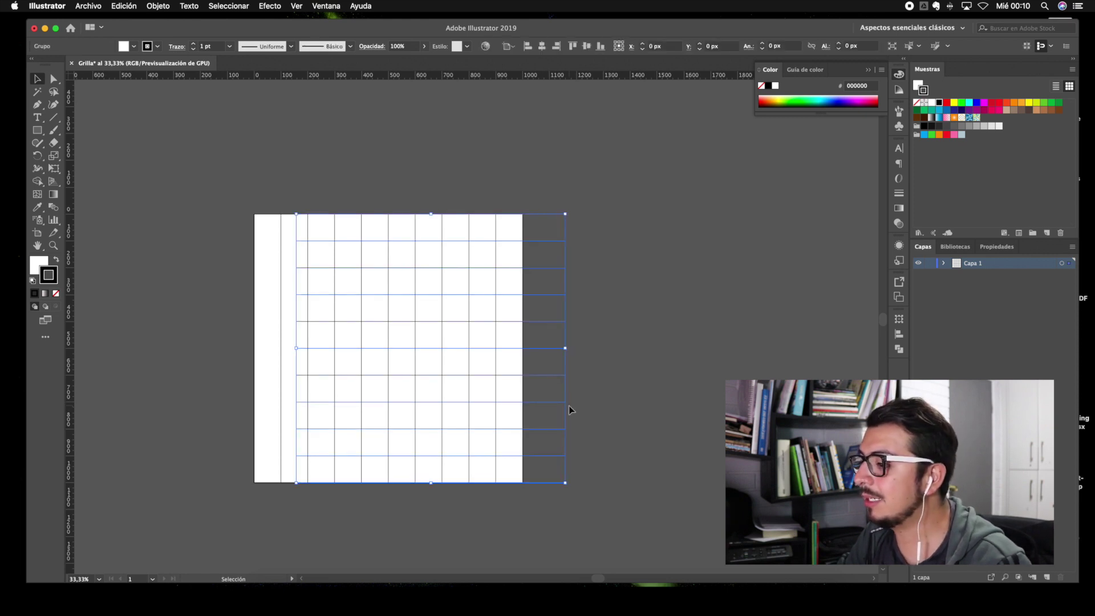
{"action": "key", "text": "z"}
{"action": "scroll", "coordinate": [576, 409], "scroll_direction": "left", "scroll_amount": 3}
{"action": "left_click", "coordinate": [555, 445]}
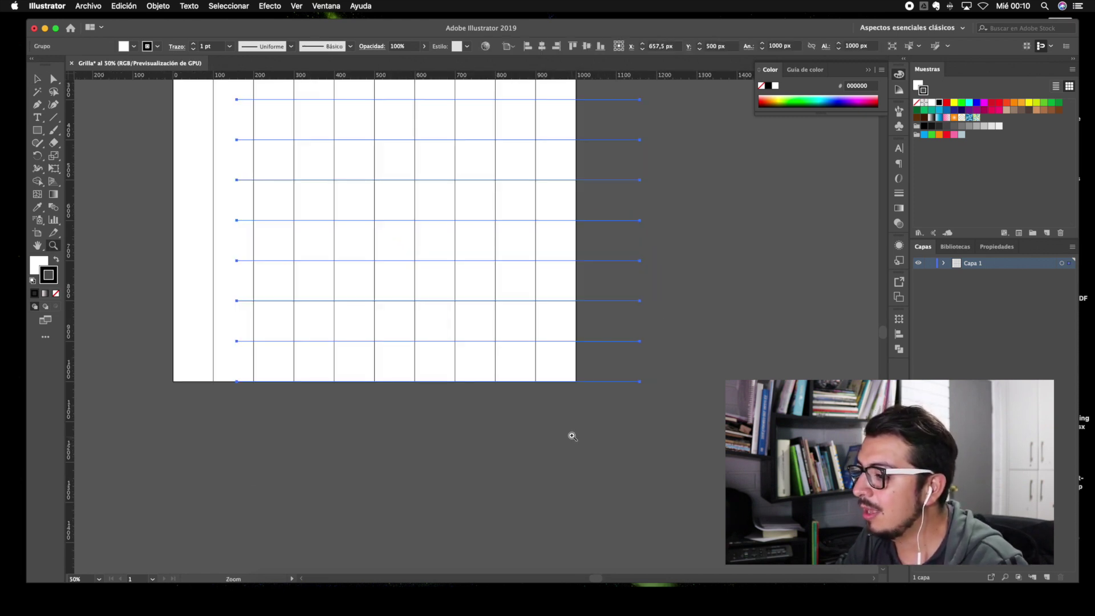
{"action": "scroll", "coordinate": [606, 367], "scroll_direction": "up", "scroll_amount": 5}
{"action": "key", "text": "v"}
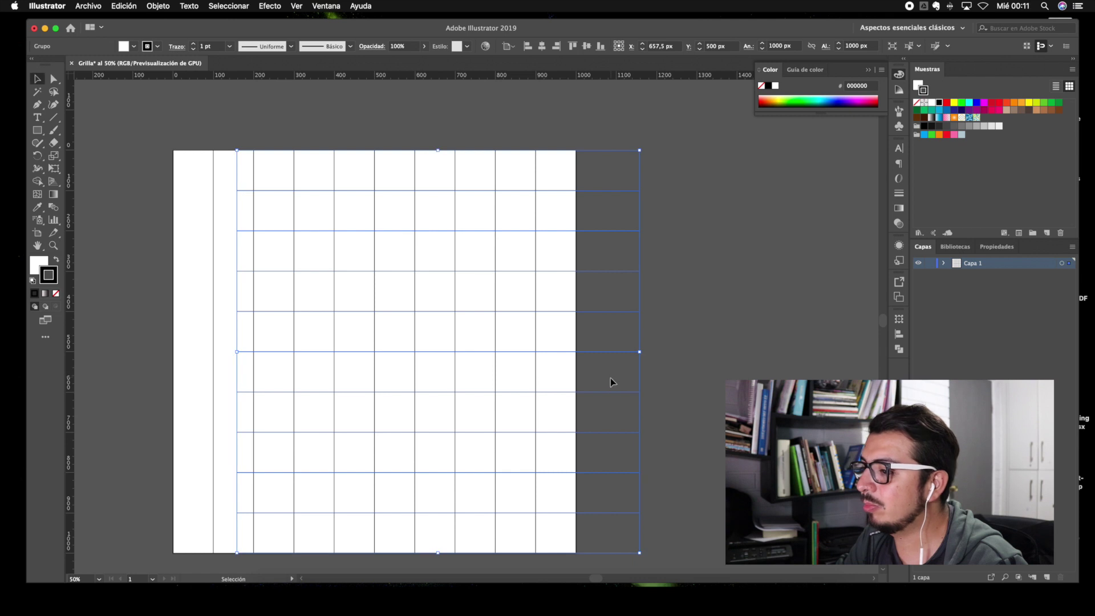
{"action": "left_click_drag", "start_coordinate": [615, 356], "coordinate": [554, 356]}
{"action": "left_click", "coordinate": [650, 382]}
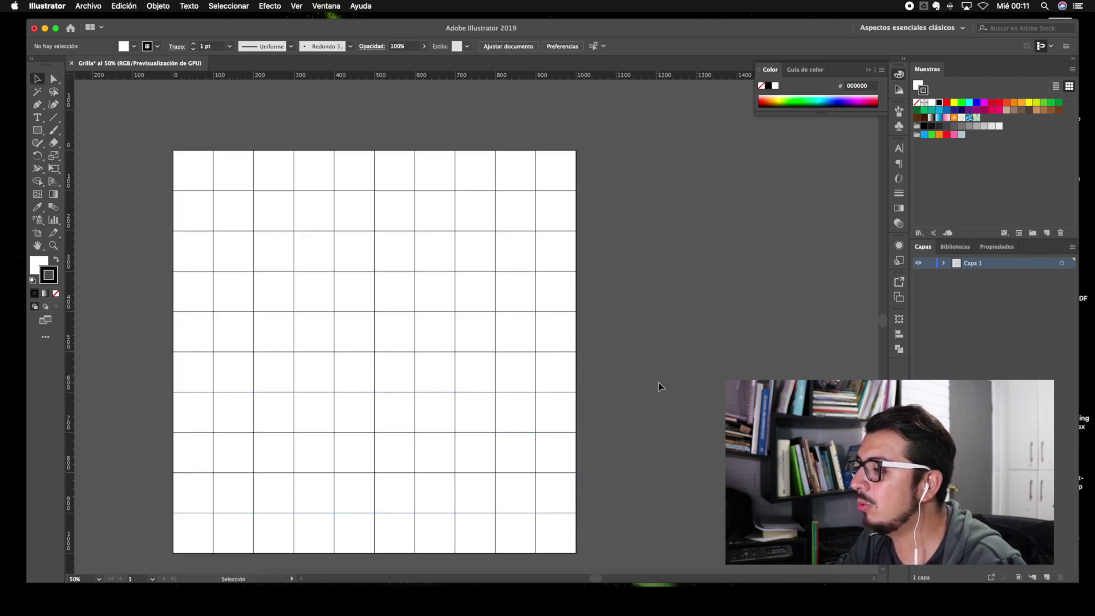
Zoom in and out to view the complete grid on the artboard
{"action": "key", "text": "z"}
{"action": "left_click_drag", "start_coordinate": [173, 150], "coordinate": [138, 156]}
{"action": "scroll", "coordinate": [416, 339], "scroll_direction": "down", "scroll_amount": 3}
{"action": "scroll", "coordinate": [421, 293], "scroll_direction": "up", "scroll_amount": 4}
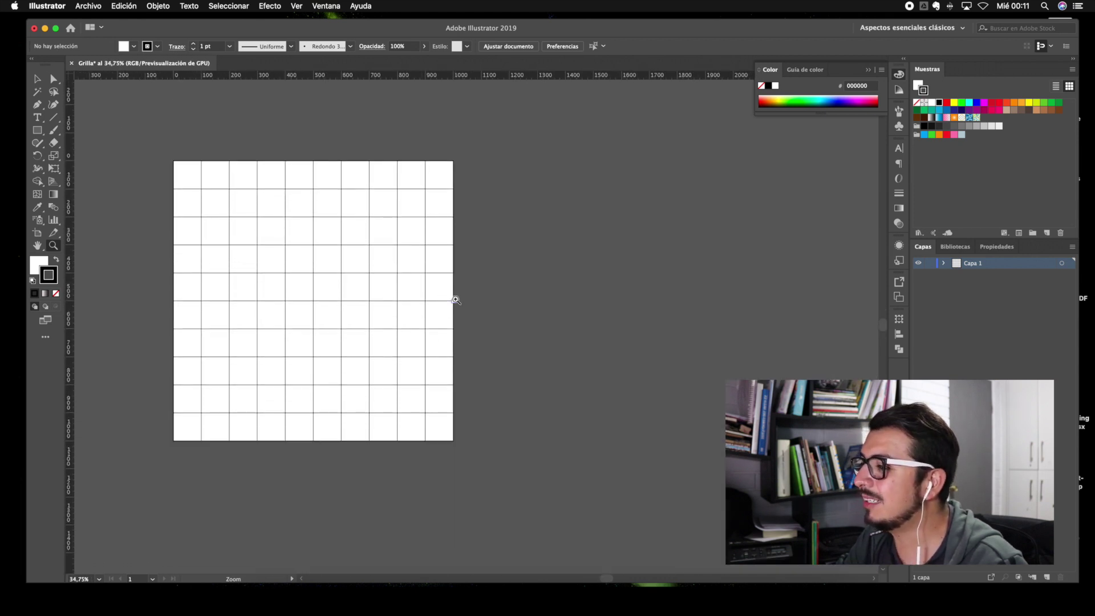
{"action": "scroll", "coordinate": [457, 296], "scroll_direction": "left", "scroll_amount": 3}
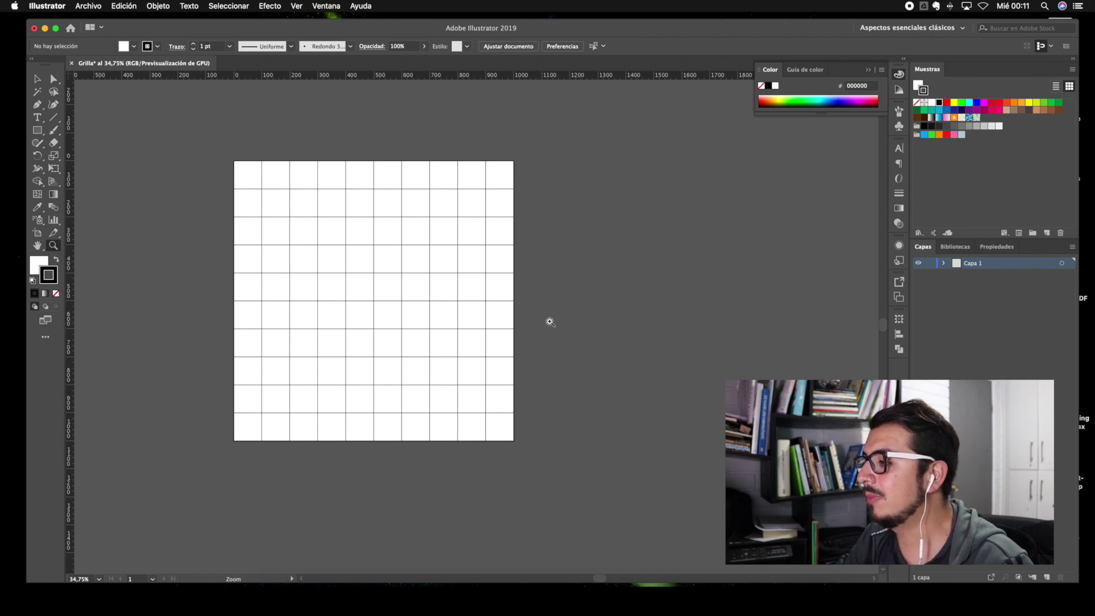
Select the vertical and horizontal line groups and centre both horizontally and vertically relative to the artboard, leaving them deselected
{"action": "key", "text": "v"}
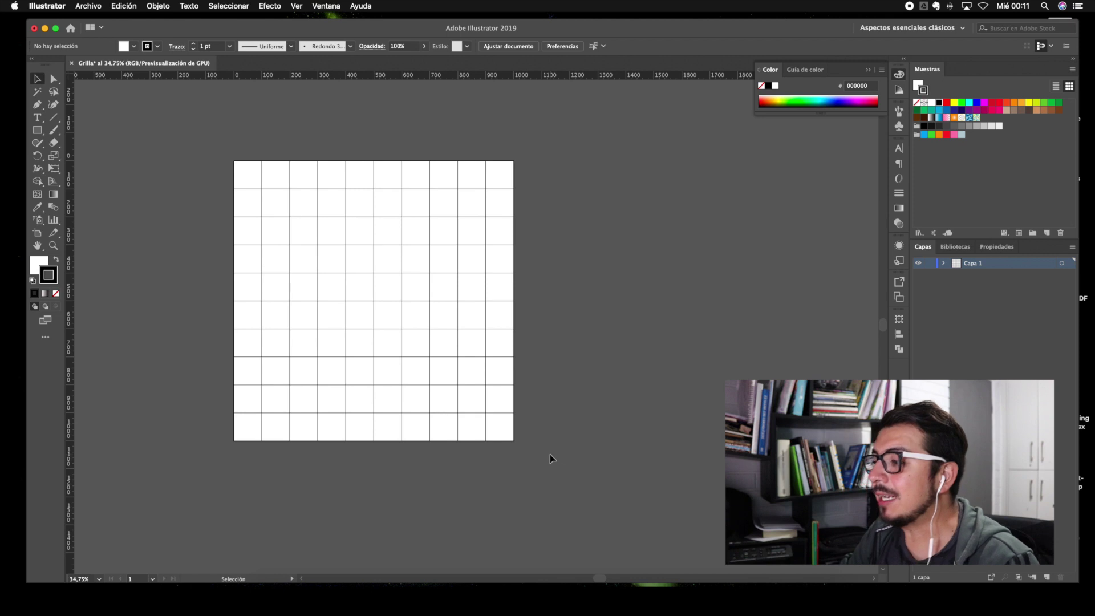
{"action": "left_click_drag", "start_coordinate": [568, 451], "coordinate": [218, 146]}
{"action": "left_click", "coordinate": [546, 414]}
{"action": "left_click_drag", "start_coordinate": [542, 463], "coordinate": [220, 147]}
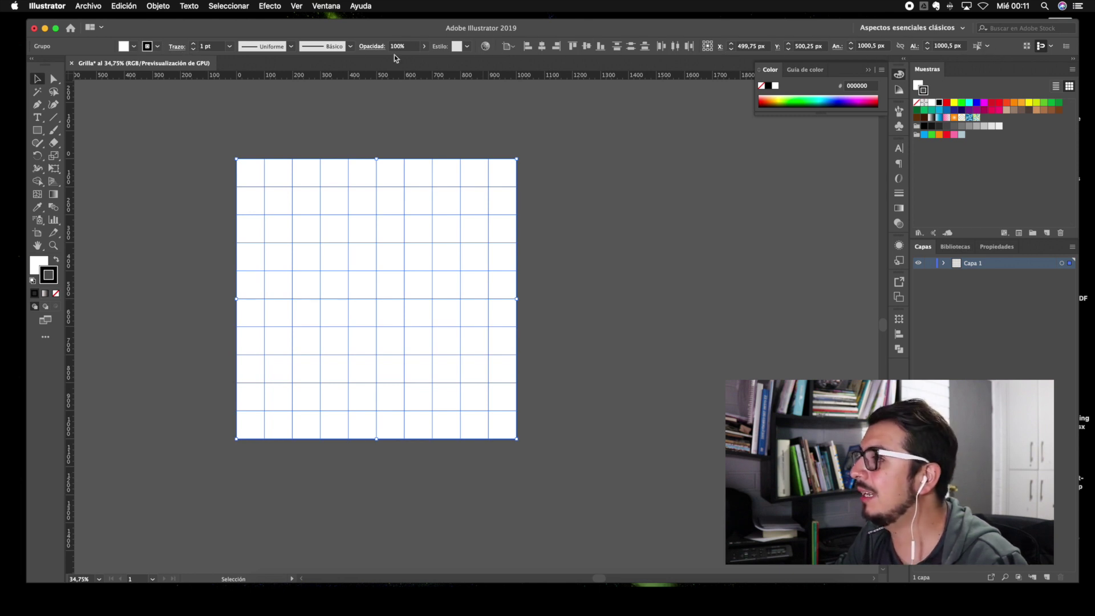
{"action": "left_click", "coordinate": [514, 49]}
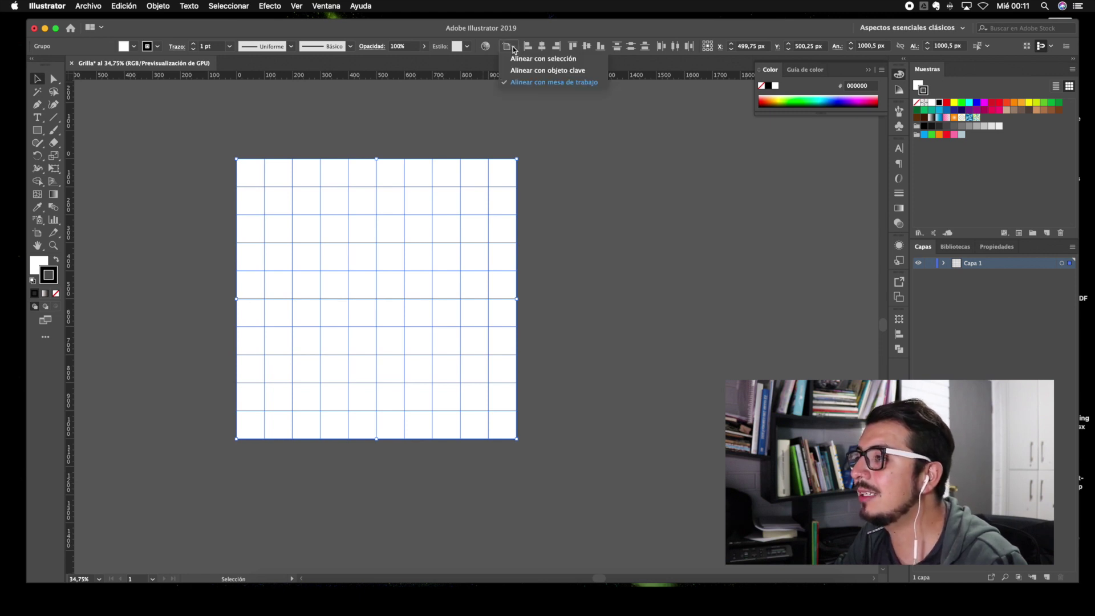
{"action": "left_click", "coordinate": [573, 83]}
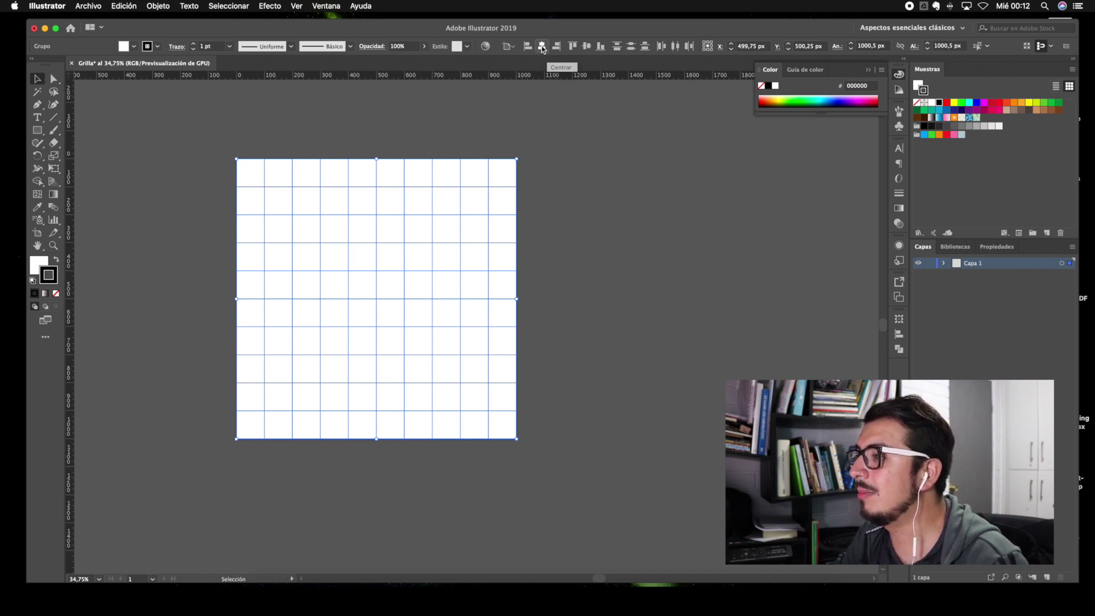
{"action": "left_click", "coordinate": [543, 48]}
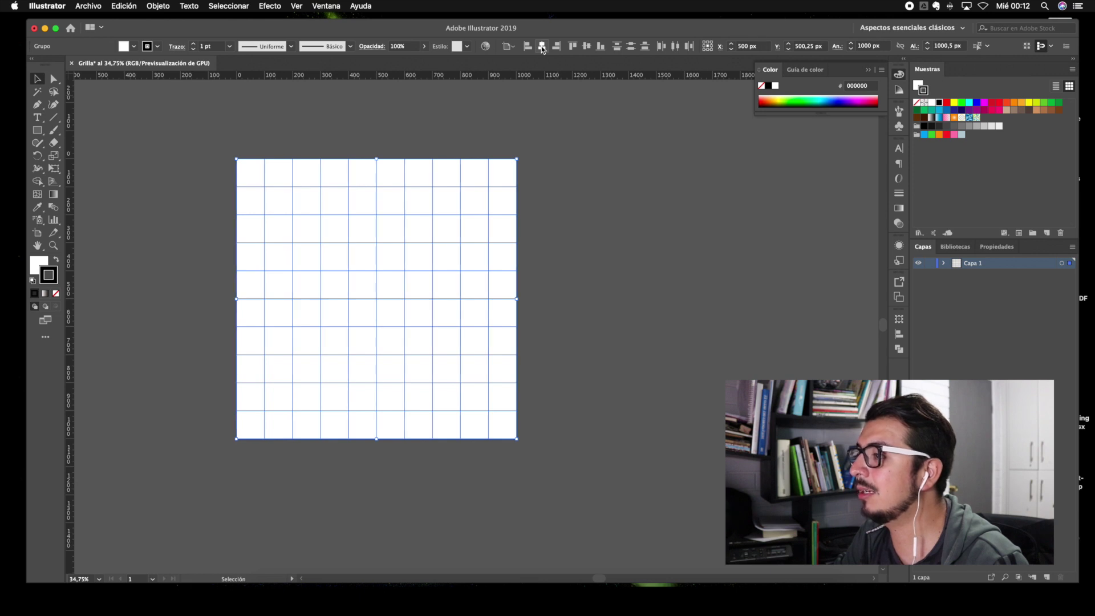
{"action": "left_click", "coordinate": [588, 48]}
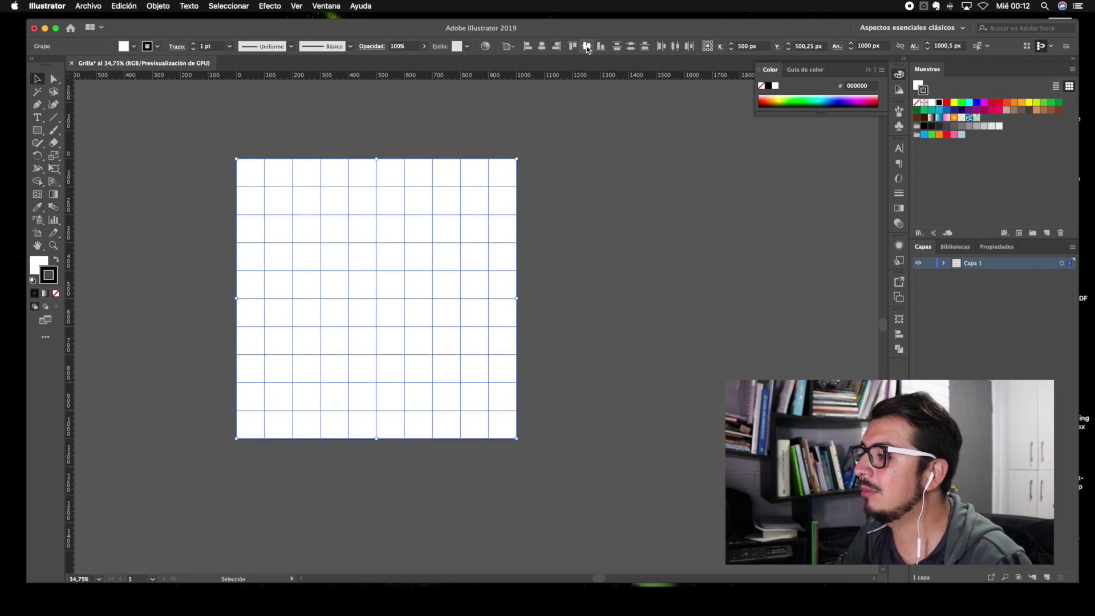
{"action": "left_click", "coordinate": [582, 242]}
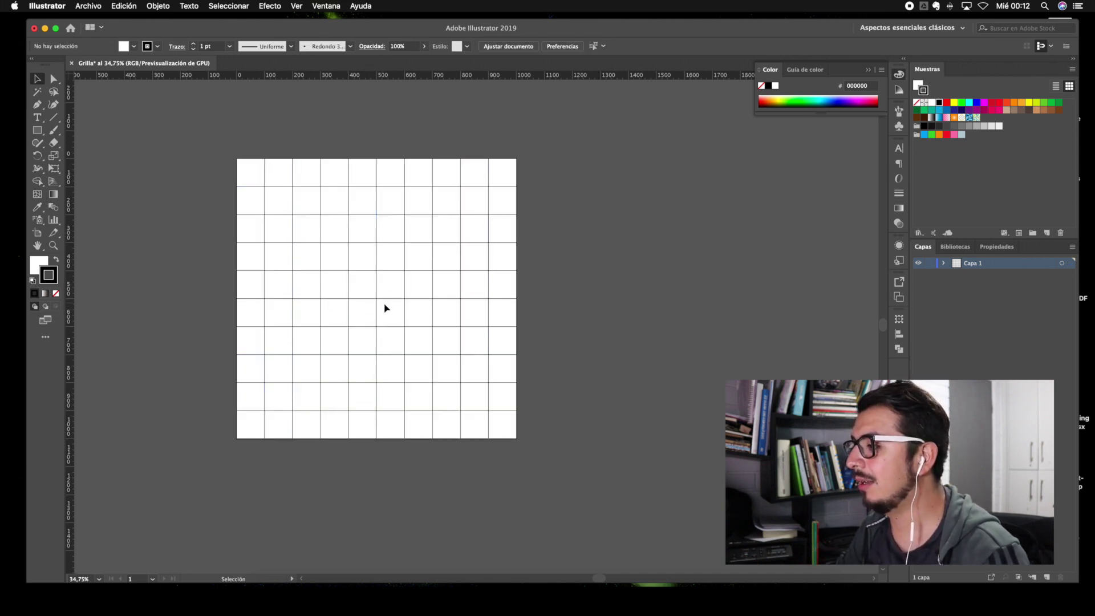
Move the horizontal line group to about X 708, Y 409.5 px and the vertical group to about X 390.5, Y 625 px
{"action": "key", "text": "super+space"}
{"action": "left_click_drag", "start_coordinate": [362, 291], "coordinate": [411, 296]}
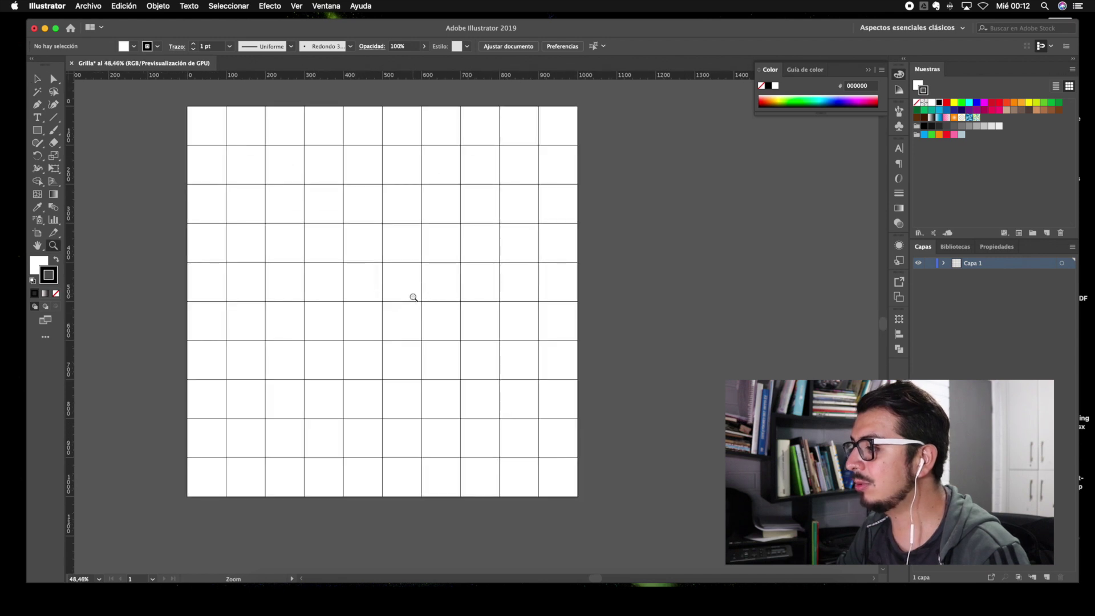
{"action": "left_click_drag", "start_coordinate": [518, 303], "coordinate": [596, 265]}
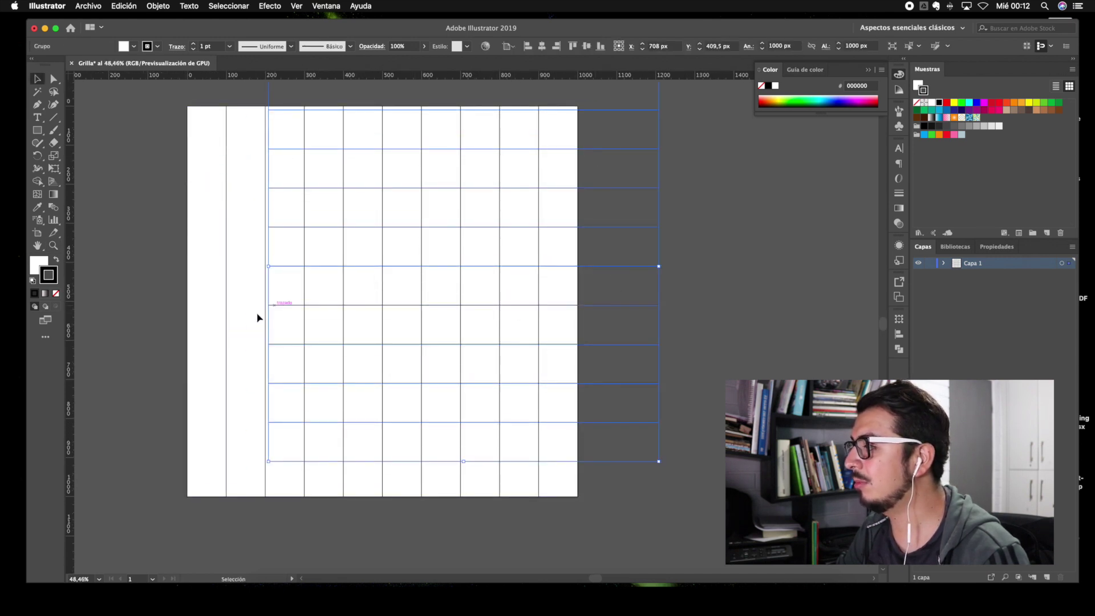
{"action": "left_click_drag", "start_coordinate": [227, 325], "coordinate": [183, 366]}
{"action": "key", "text": "super+space"}
{"action": "left_click_drag", "start_coordinate": [528, 313], "coordinate": [435, 276]}
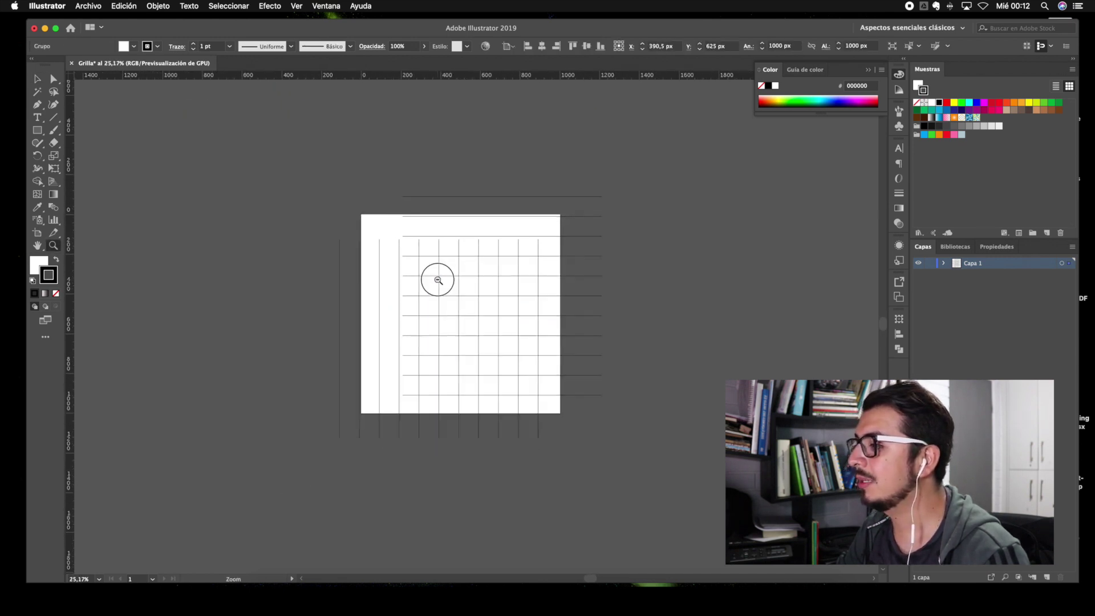
{"action": "left_click", "coordinate": [663, 355]}
{"action": "key", "text": "super+space"}
{"action": "left_click_drag", "start_coordinate": [501, 344], "coordinate": [575, 324]}
{"action": "left_click", "coordinate": [689, 352]}
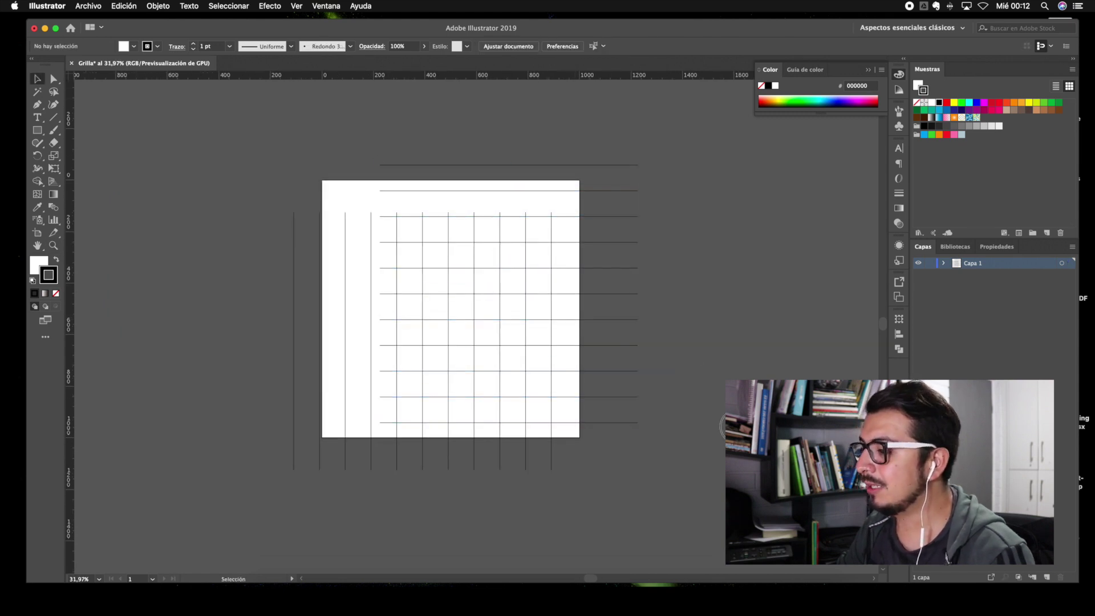
Select all the displaced lines, align them to the artboard's horizontal and vertical centres, and deselect them
{"action": "left_click", "coordinate": [307, 179]}
{"action": "key", "text": "super+a"}
{"action": "left_click", "coordinate": [507, 47]}
{"action": "left_click", "coordinate": [556, 86]}
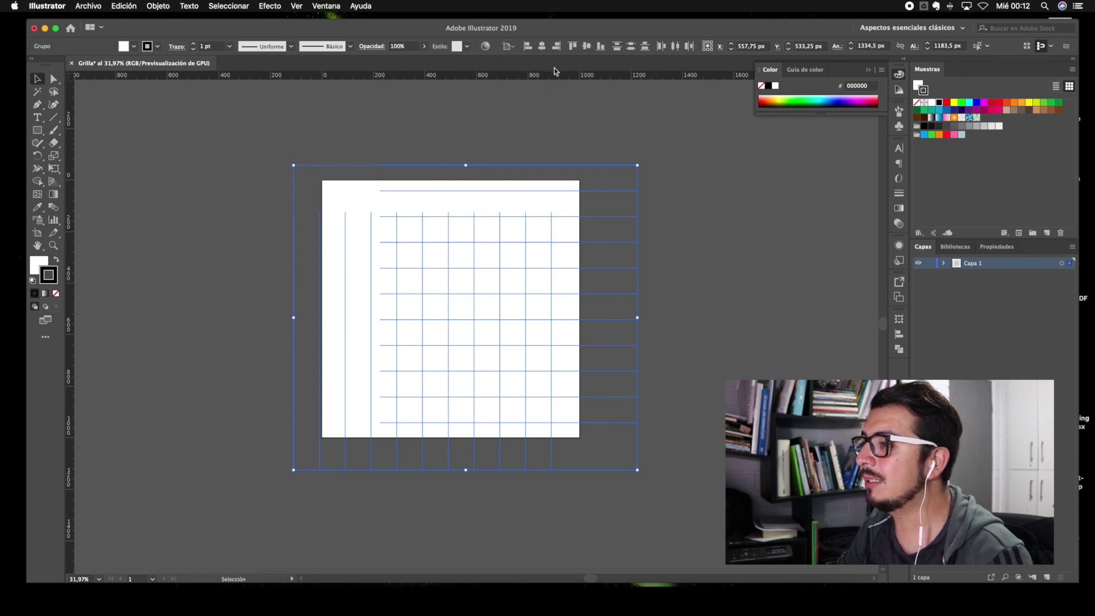
{"action": "left_click", "coordinate": [543, 47]}
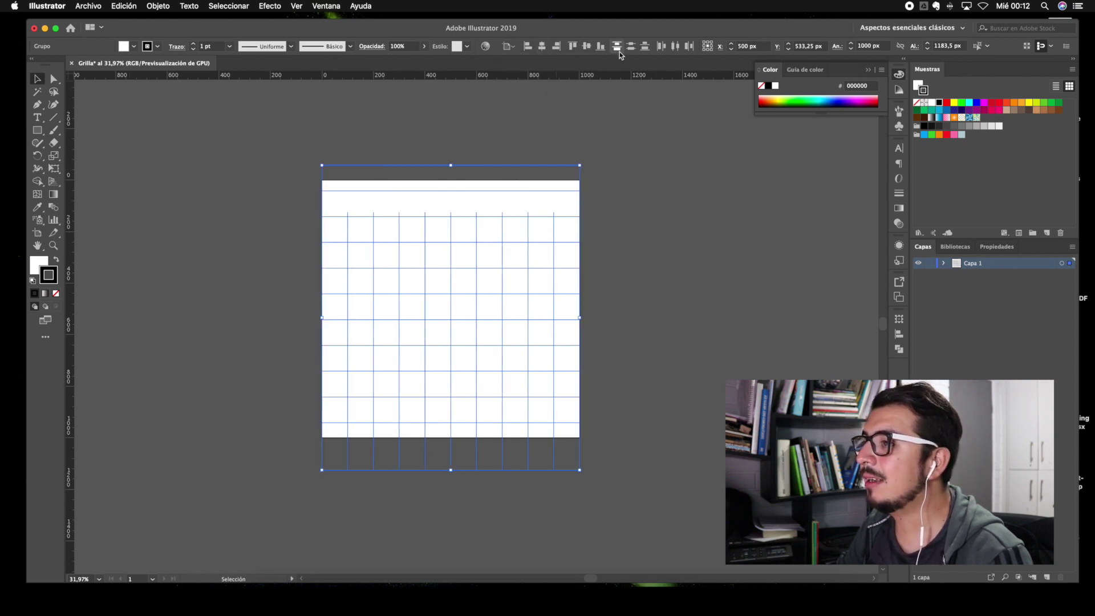
{"action": "left_click", "coordinate": [587, 52]}
{"action": "left_click", "coordinate": [577, 318]}
{"action": "key", "text": "z"}
{"action": "left_click_drag", "start_coordinate": [452, 296], "coordinate": [492, 308]}
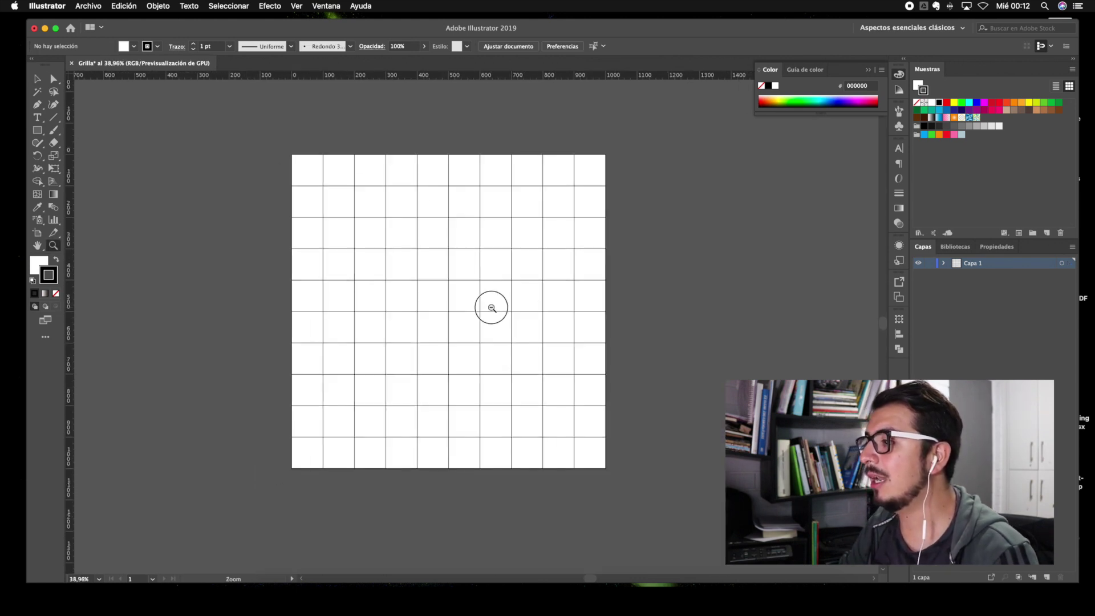